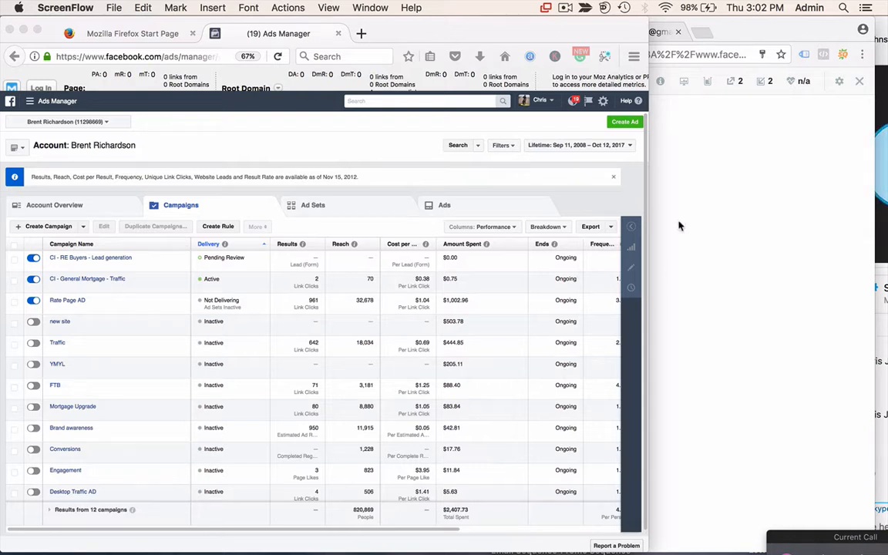
- Start creating a new ad from the Campaigns tab with Create Ad
click(628, 124)
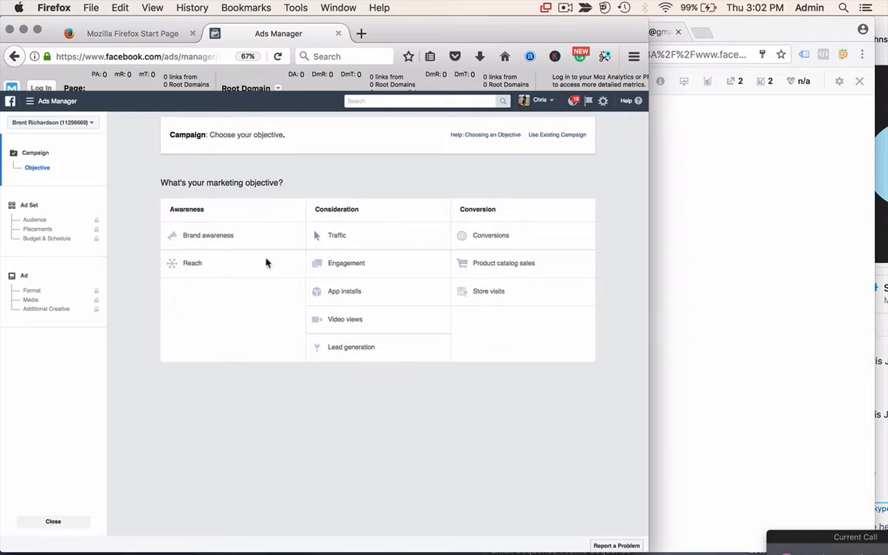
- Choose Brand awareness, name the campaign 'CI - Retargeting - Leads - Past Clients', and continue
click(212, 239)
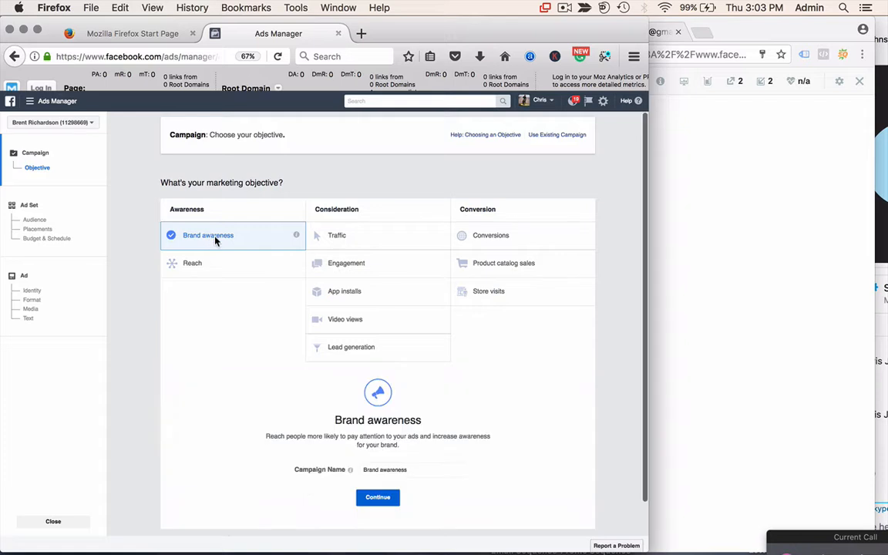
click(406, 470)
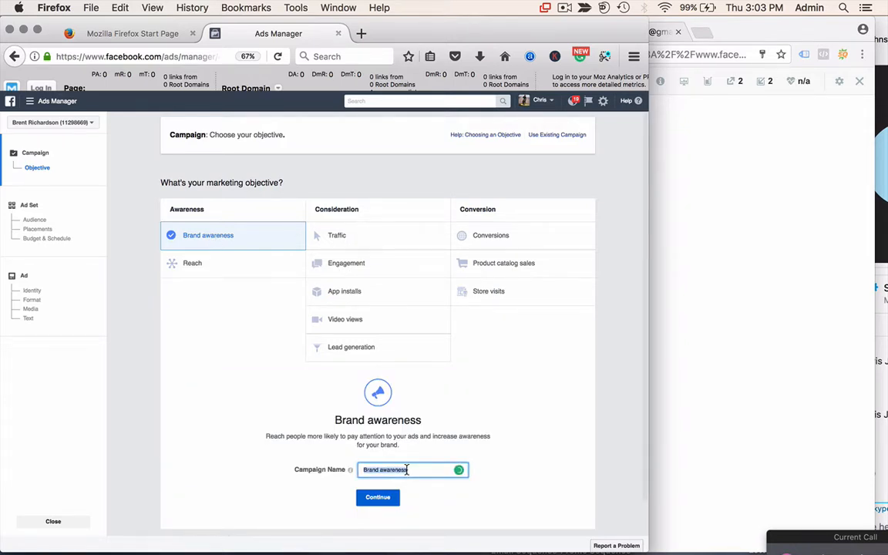
text(Ret)
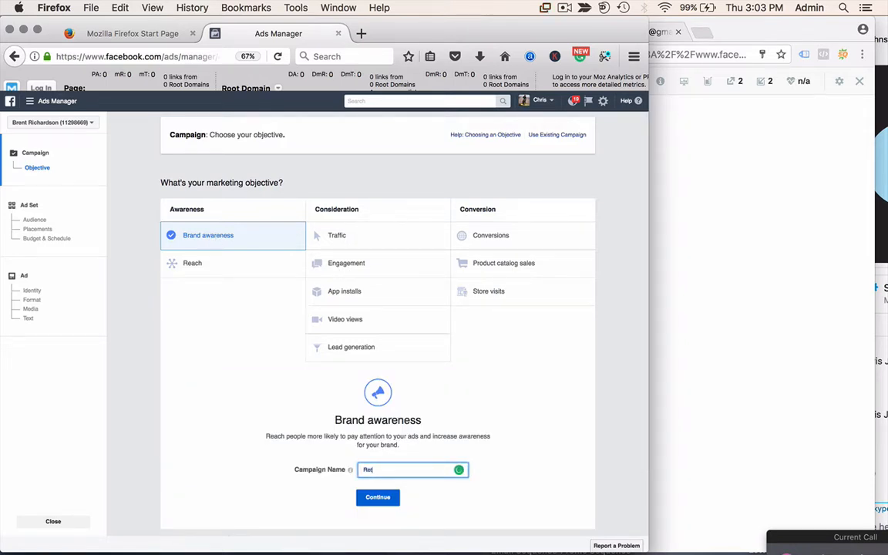
key(BackSpace)
key(BackSpace)
key(BackSpace)
text(CI - Retargeting - )
text(Past Clients)
click(406, 469)
text(Leads )
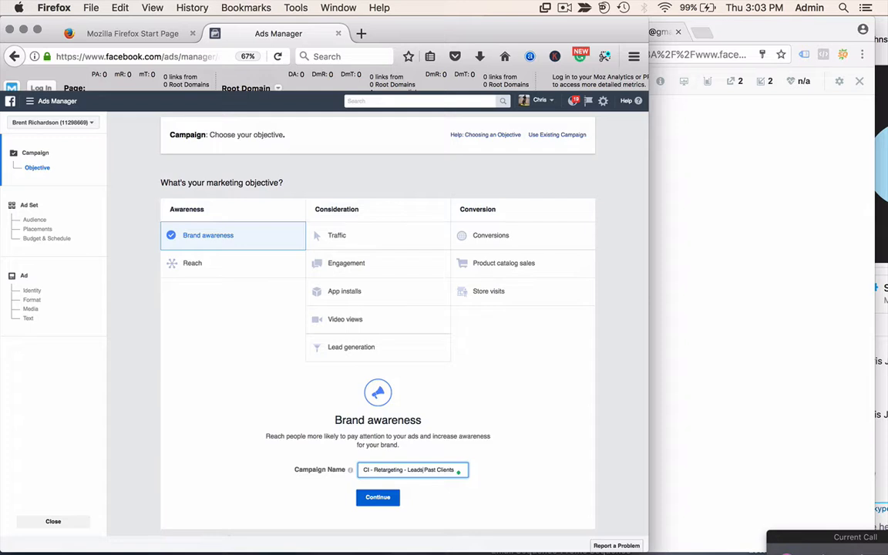
text(-)
click(378, 497)
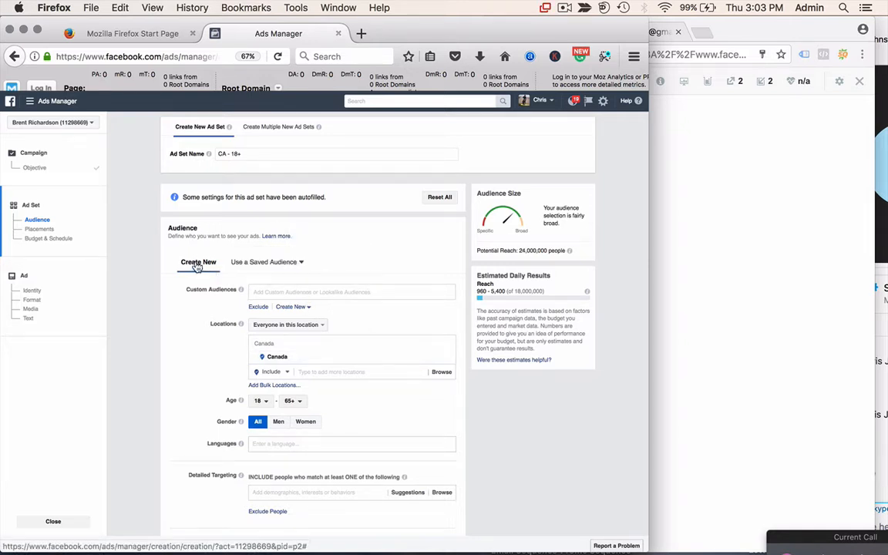
- Browse and close the saved audiences list, then bring up the Create New audience options
scroll(191, 277, down, 2)
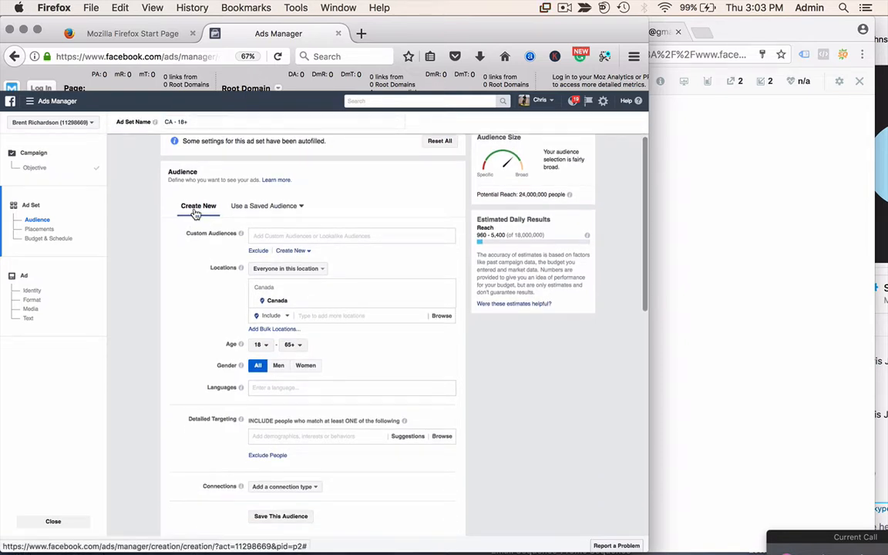
click(257, 208)
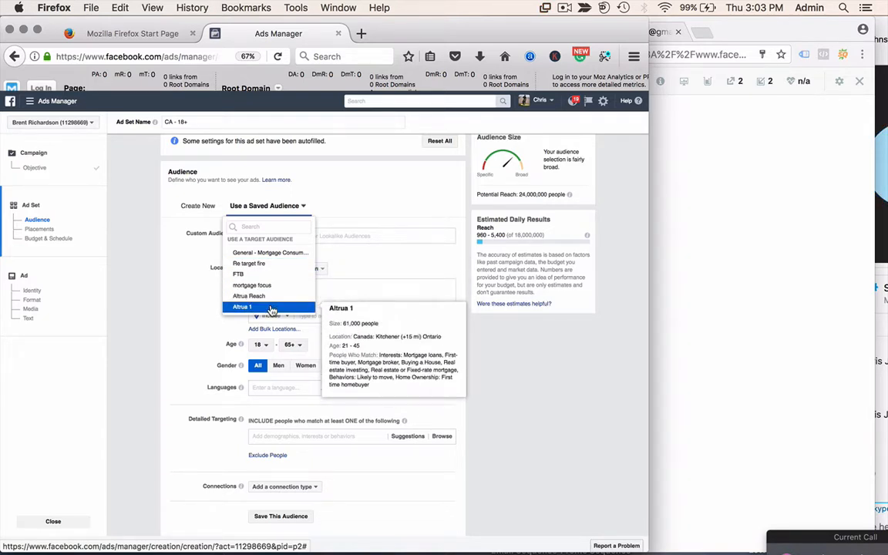
click(200, 311)
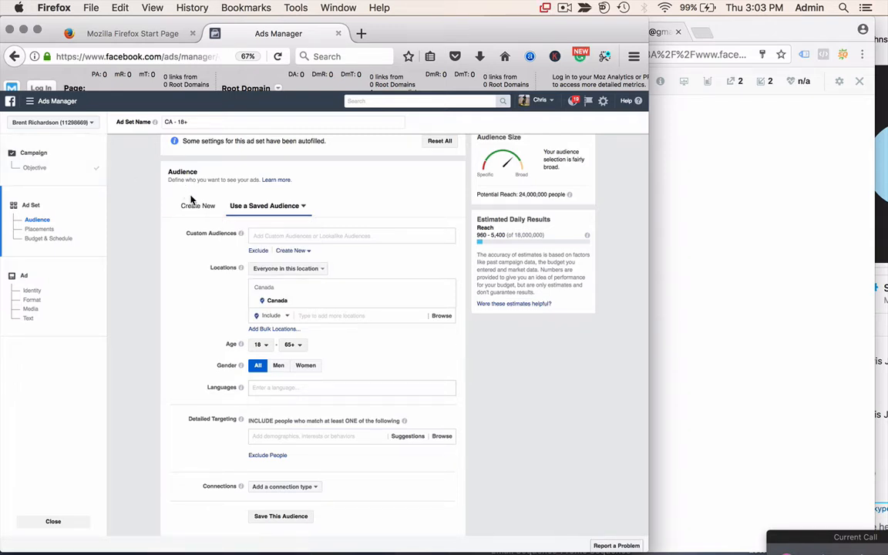
click(293, 251)
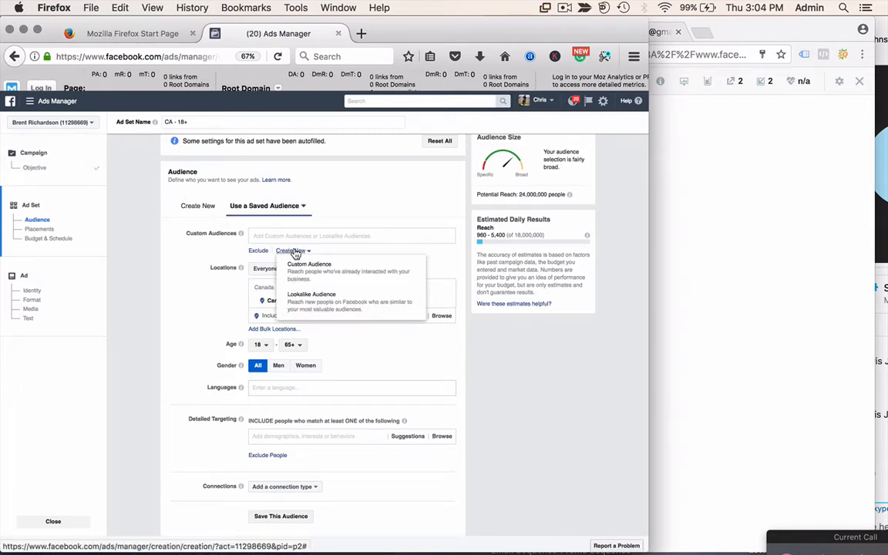
click(305, 276)
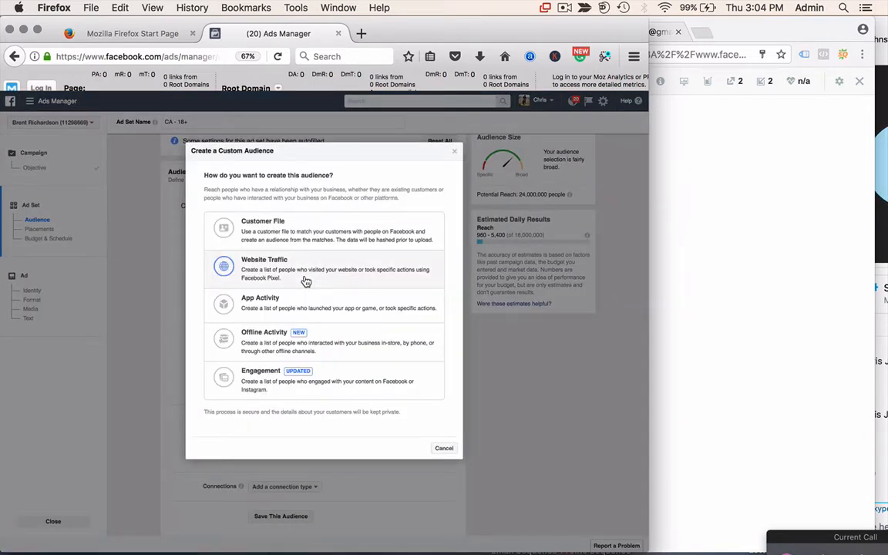
click(271, 276)
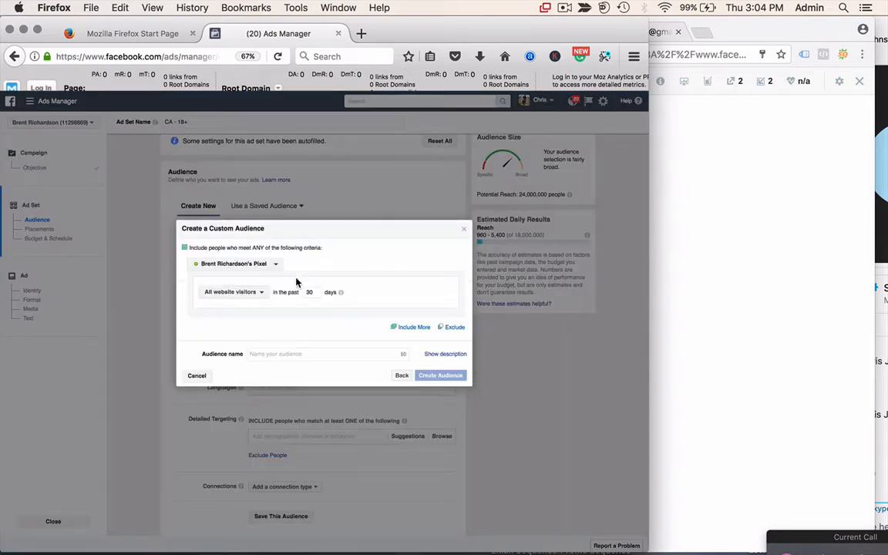
double_click(315, 293)
text(120)
click(464, 232)
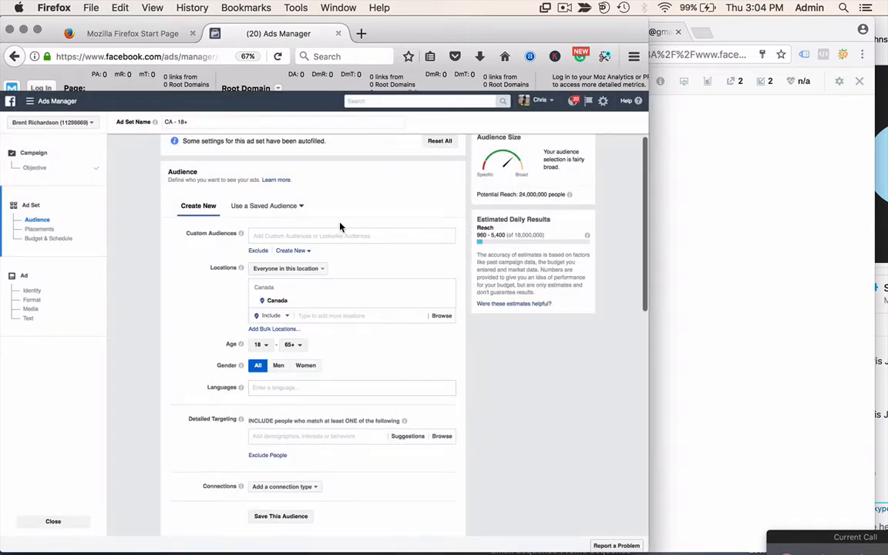
click(293, 250)
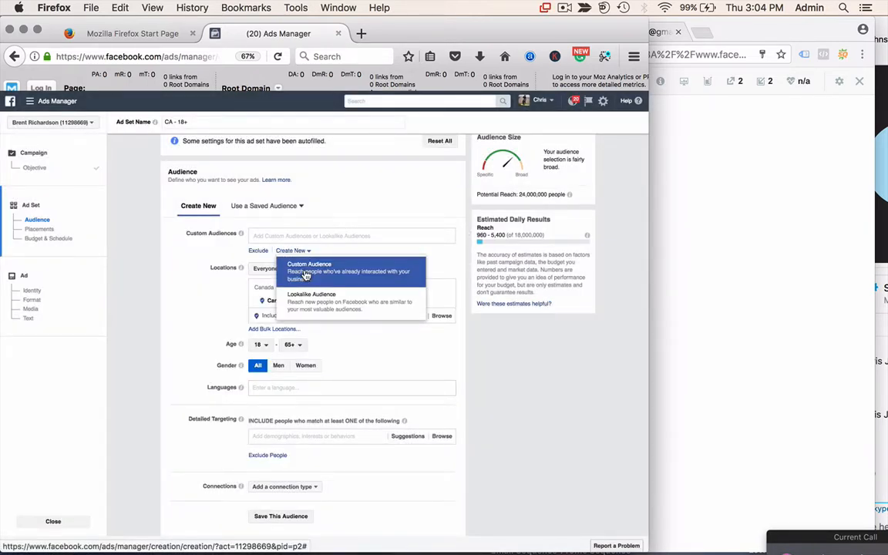
click(306, 276)
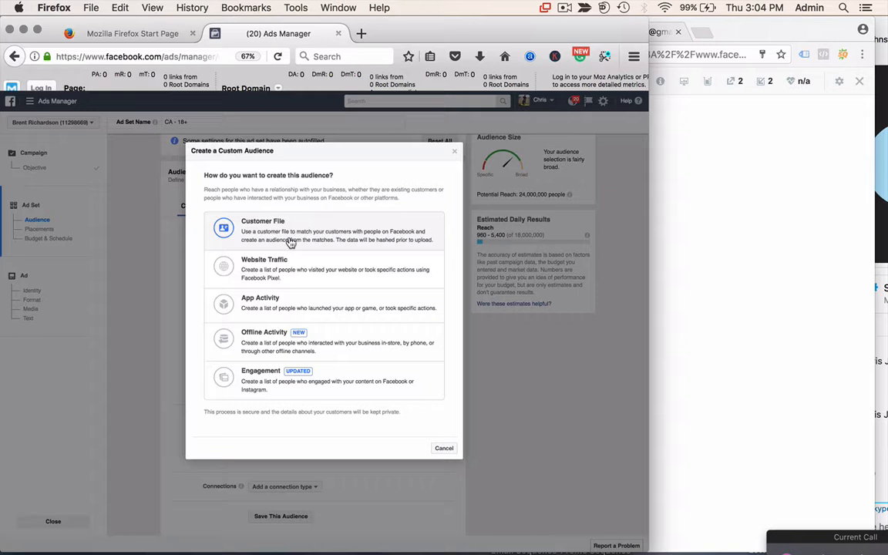
click(291, 242)
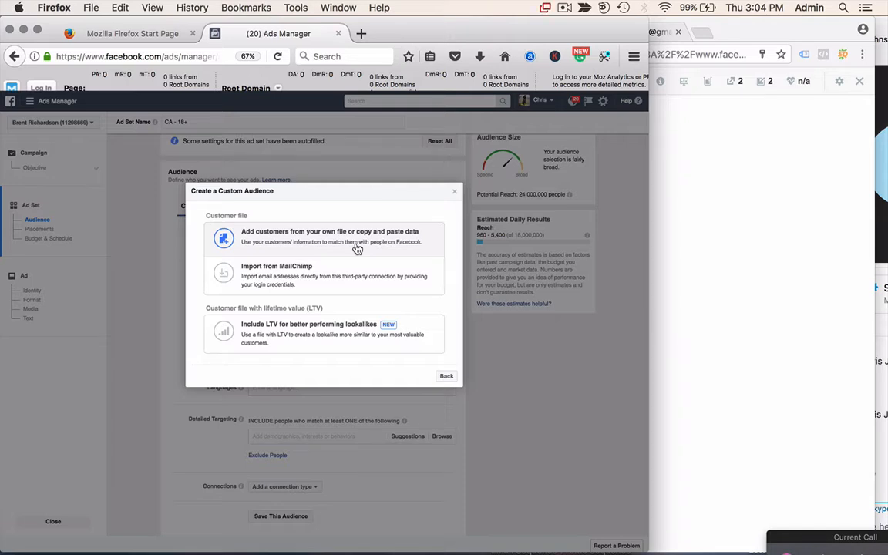
click(454, 192)
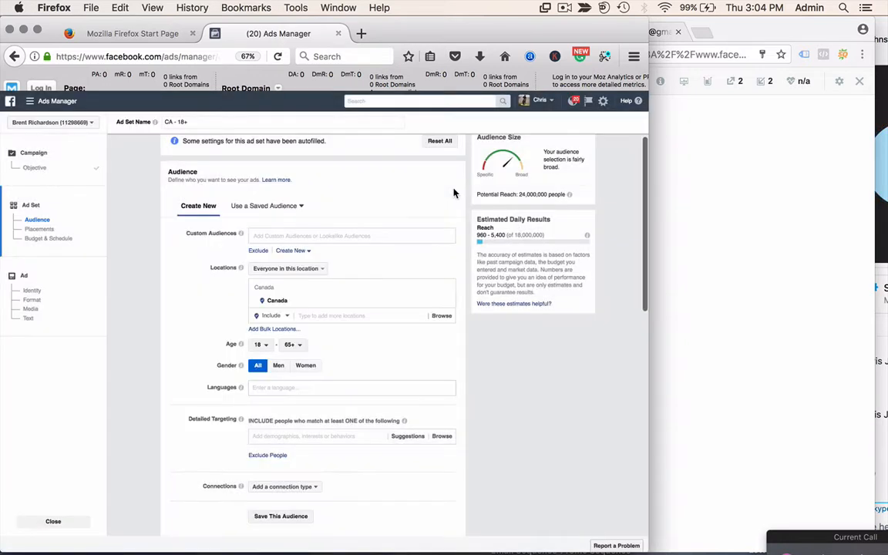
- Open the Create New menu under Custom Audiences
click(303, 251)
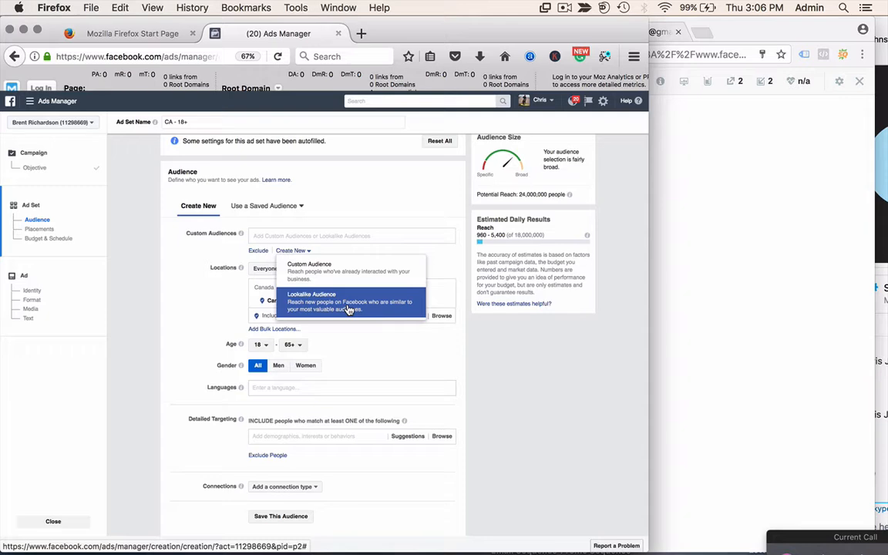
- Create a 120-day Website Traffic custom audience named 'Altrua.ca - Website Visitors 120'
click(350, 268)
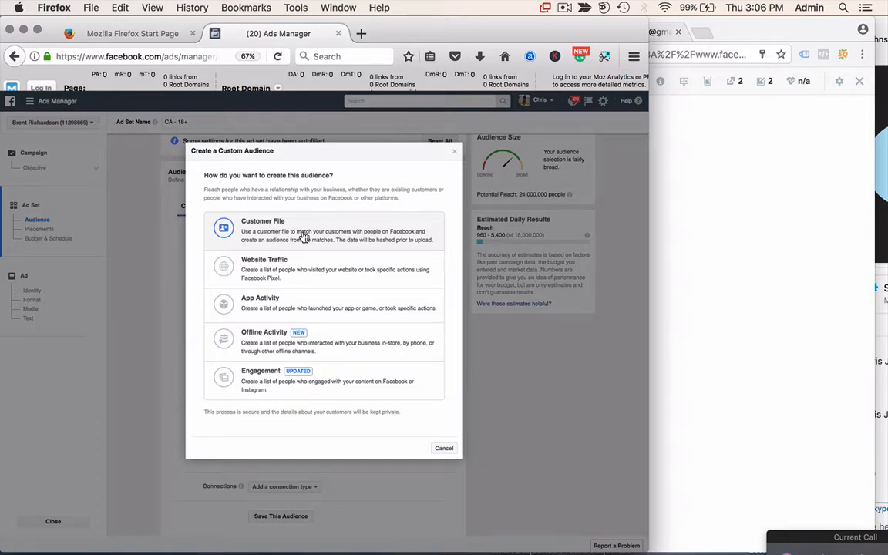
click(303, 267)
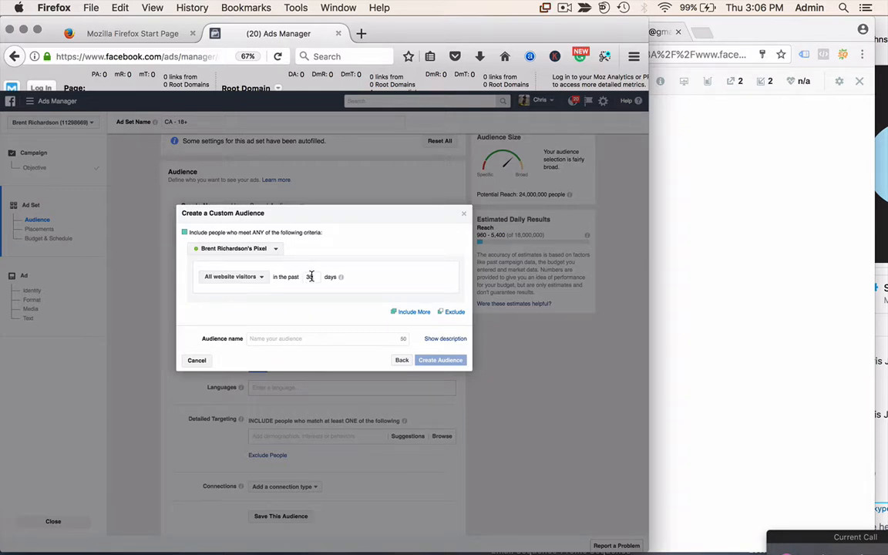
double_click(310, 276)
text(120)
click(304, 339)
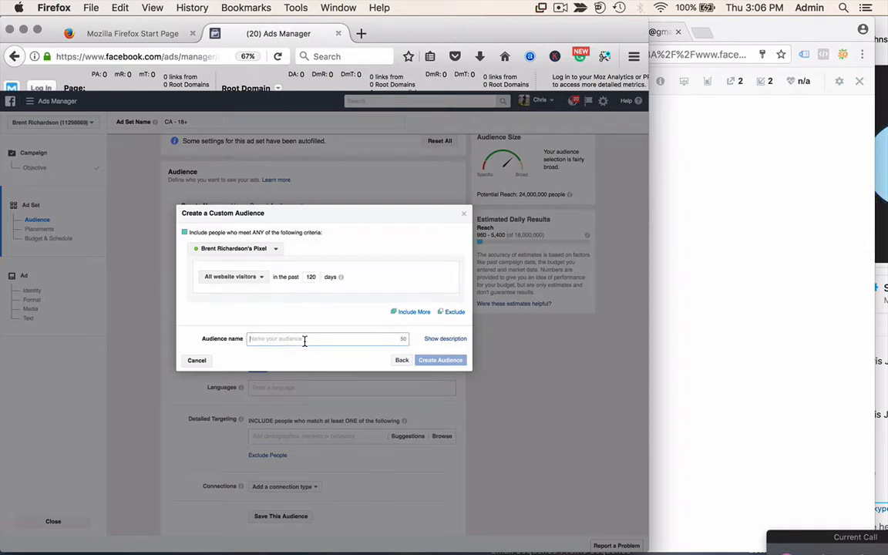
text(W)
key(BackSpace)
text(A)
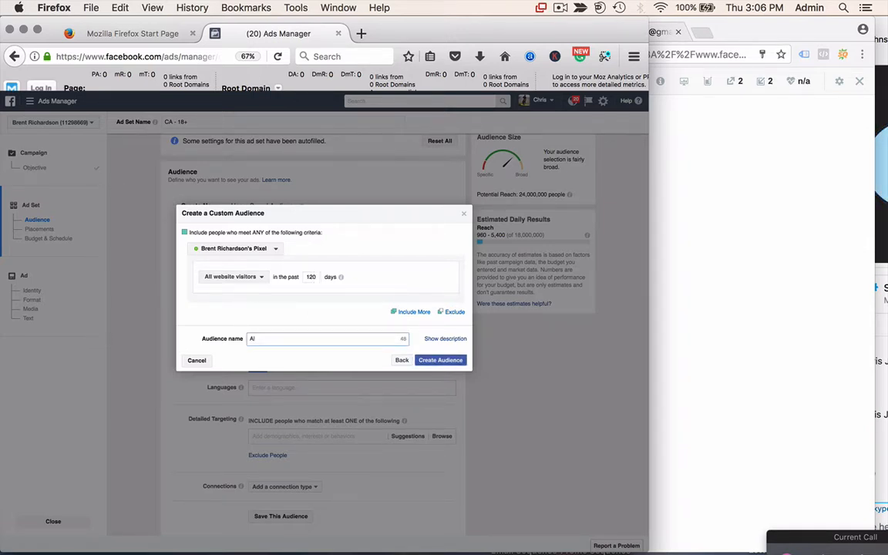
text(ltrua.ca - Web)
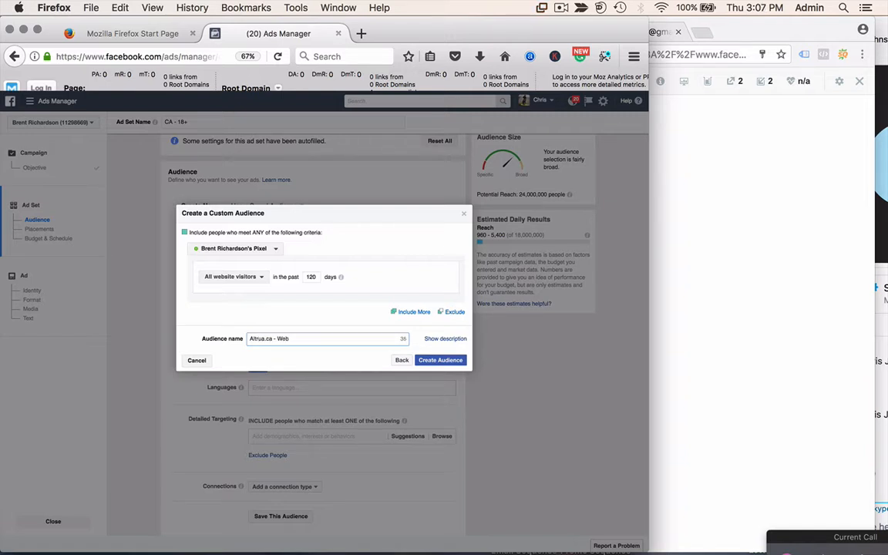
text(site Visitors 120)
click(441, 360)
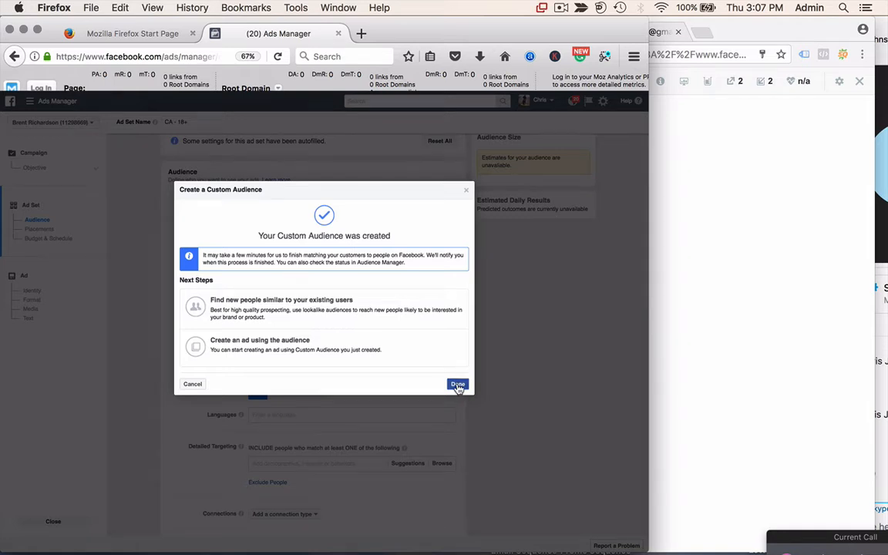
- Start a new ad with that audience, choosing Brand awareness and naming it 'CI - Retargeting - Website Audience'
click(326, 350)
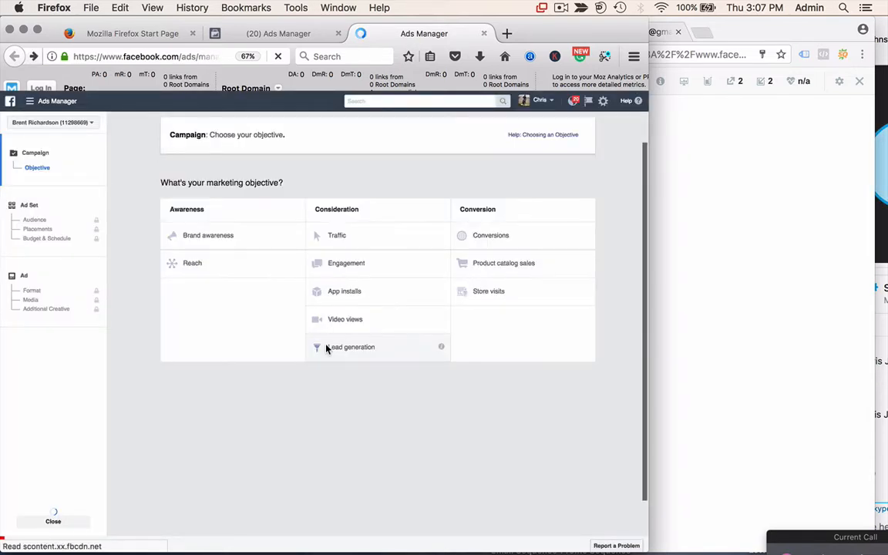
click(214, 235)
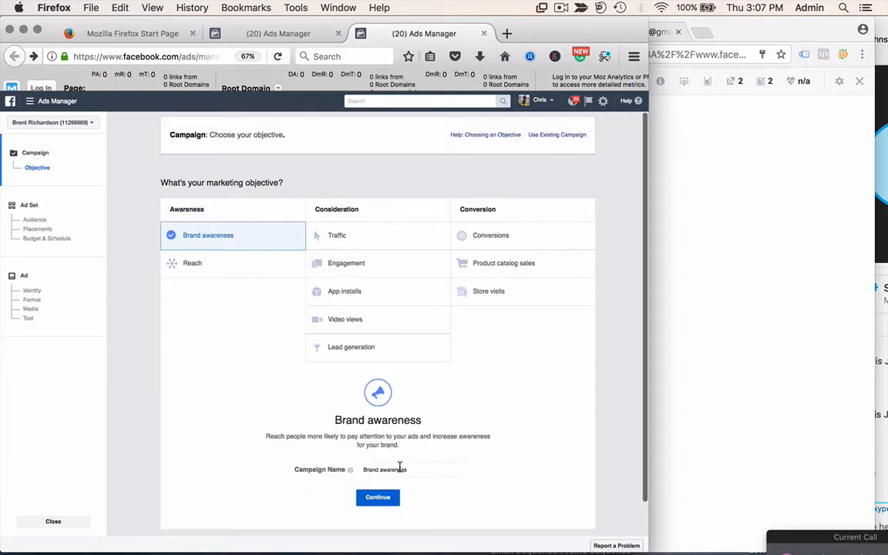
double_click(405, 470)
drag(405, 472, 260, 430)
click(259, 430)
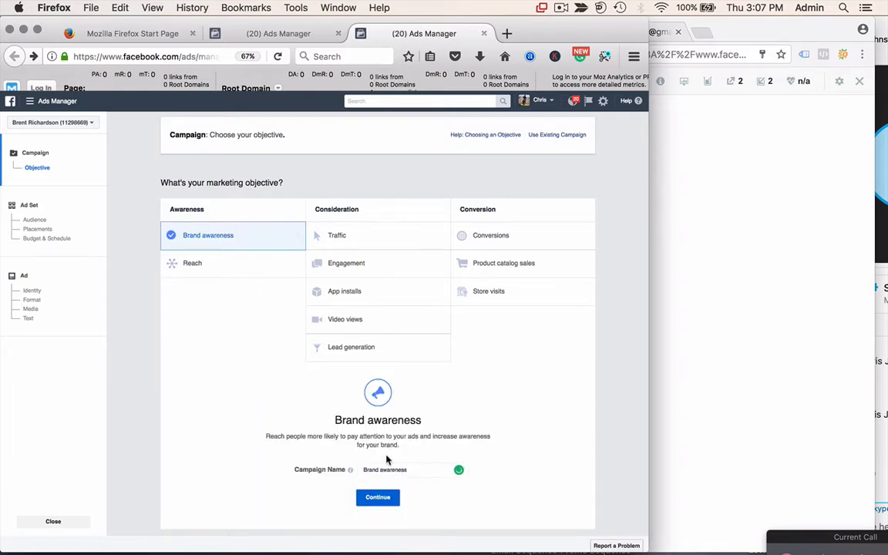
click(416, 472)
drag(415, 472, 337, 470)
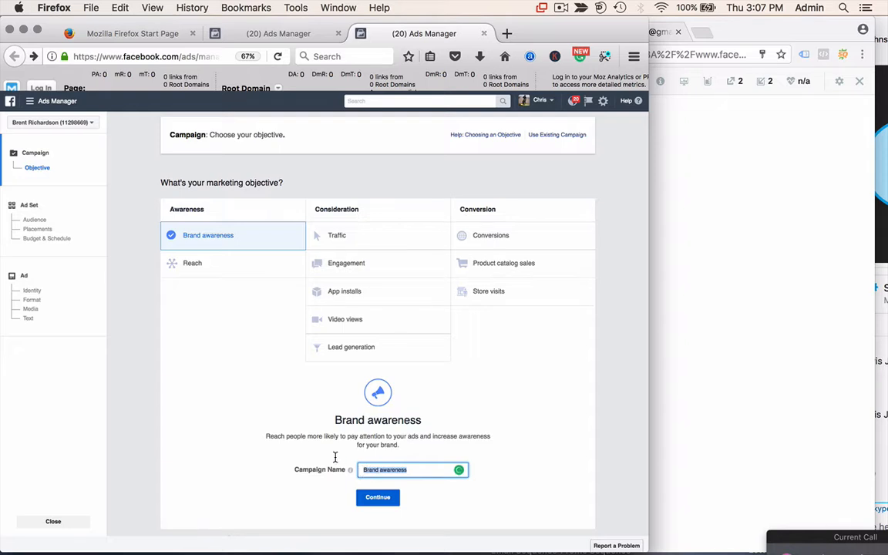
text(Cl - R)
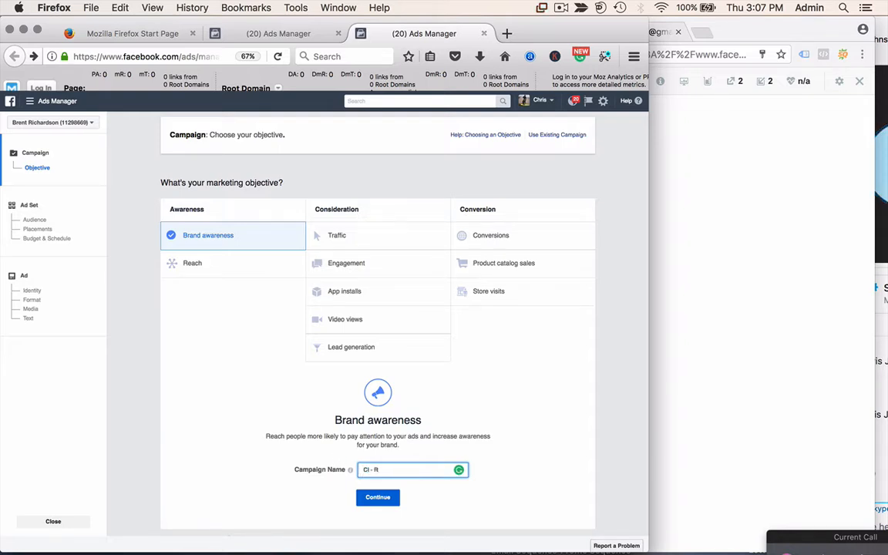
text(etargeting - Website a)
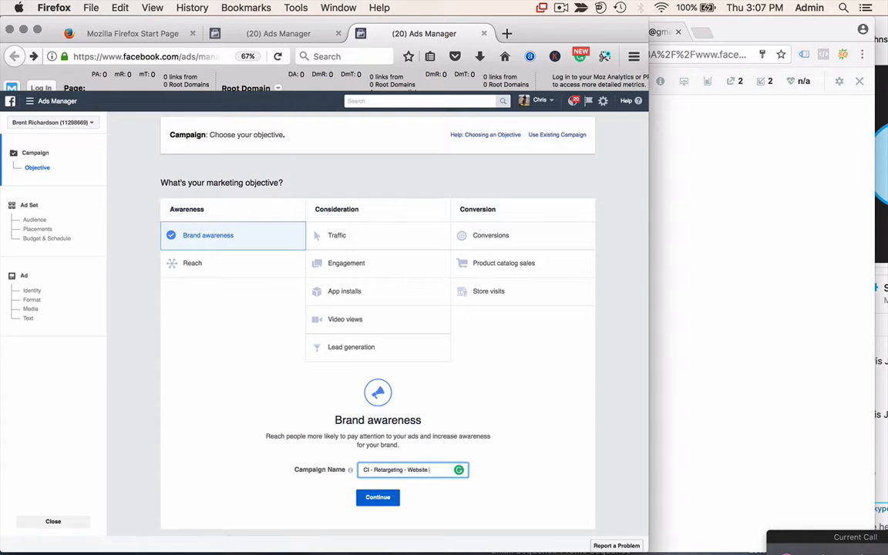
text(udience)
click(377, 497)
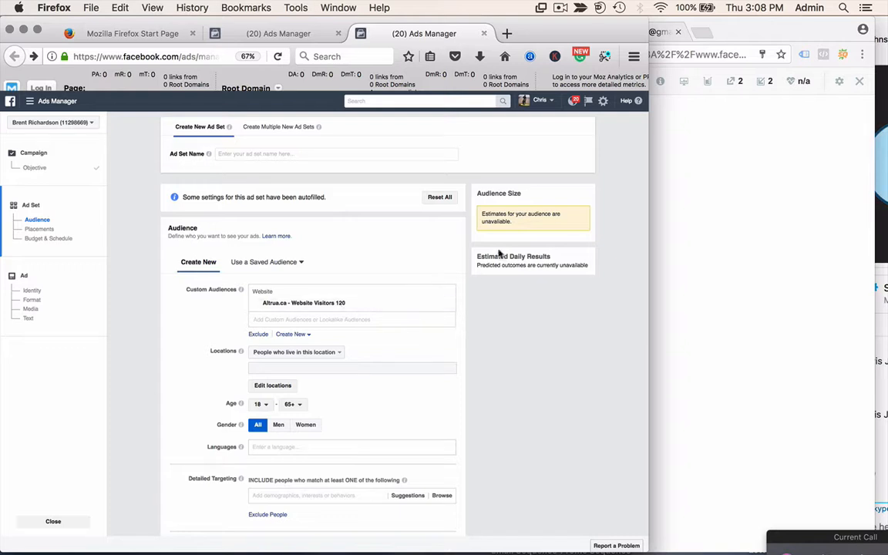
- Name the ad set 'CI - Retargeting'
click(261, 154)
text(Reta)
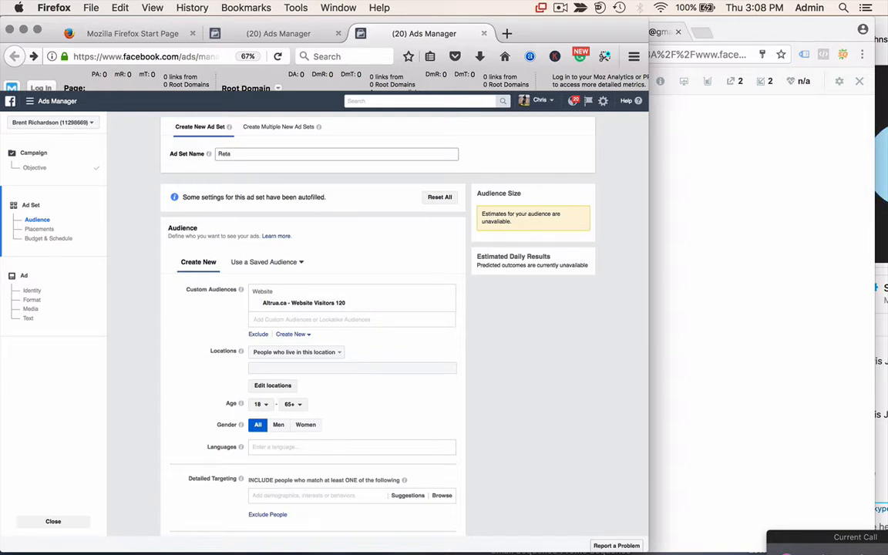
text(rgeting)
key(Left)
text(CI -)
scroll(185, 367, down, 3)
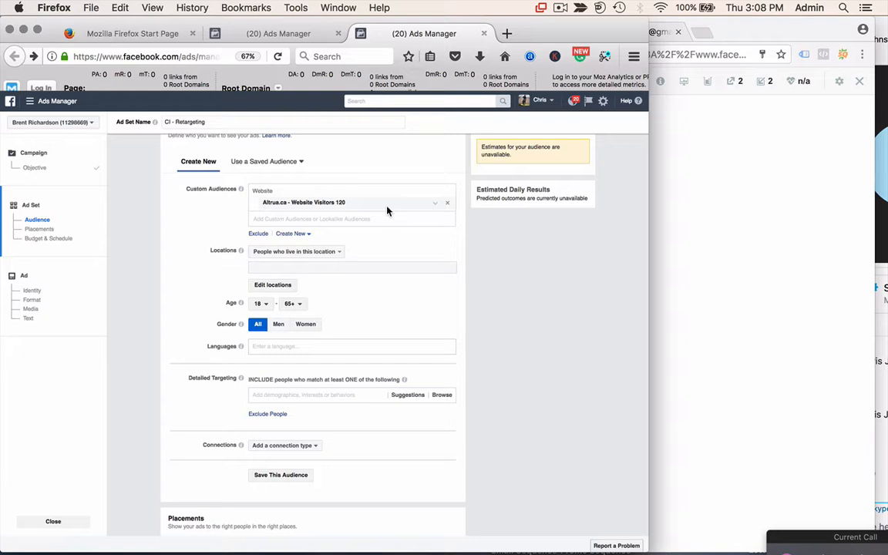
- Use manual placements without Audience Network, keep the $5.00 daily budget, and continue
scroll(382, 251, down, 4)
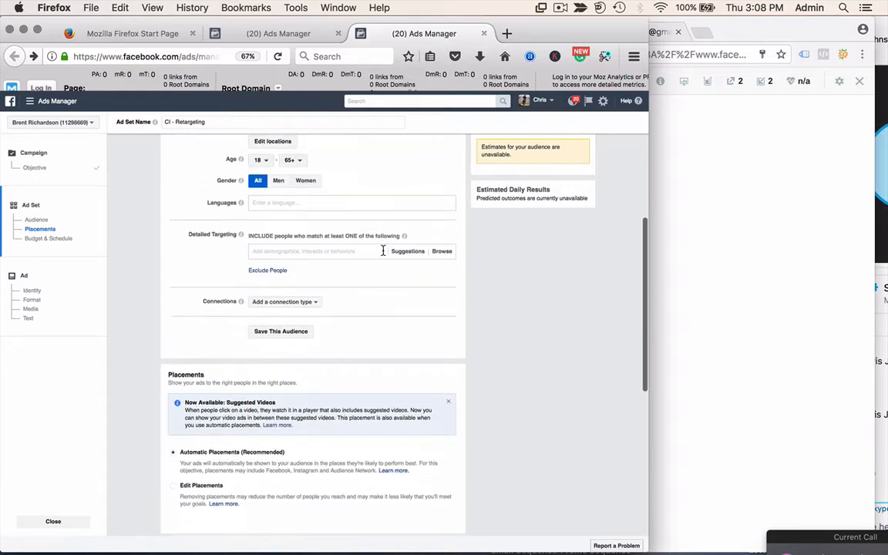
scroll(383, 251, down, 2)
scroll(384, 255, down, 1)
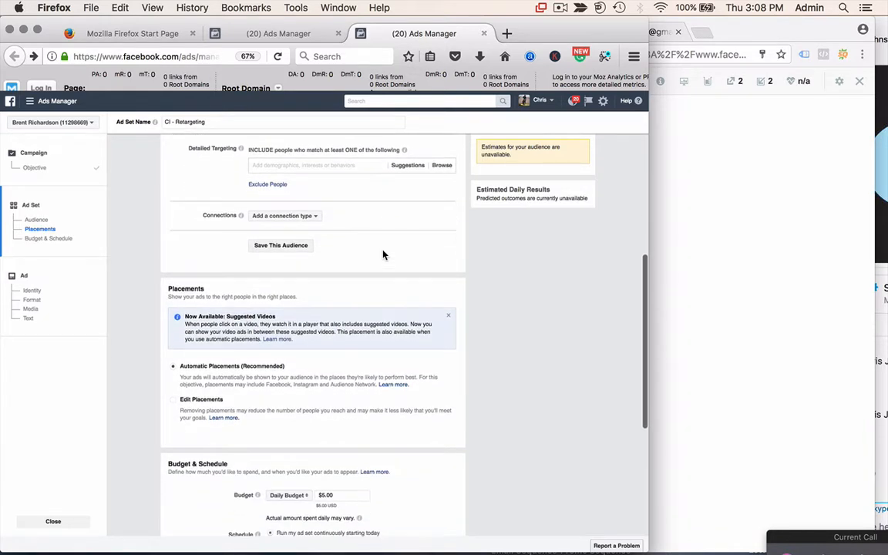
scroll(365, 239, down, 1)
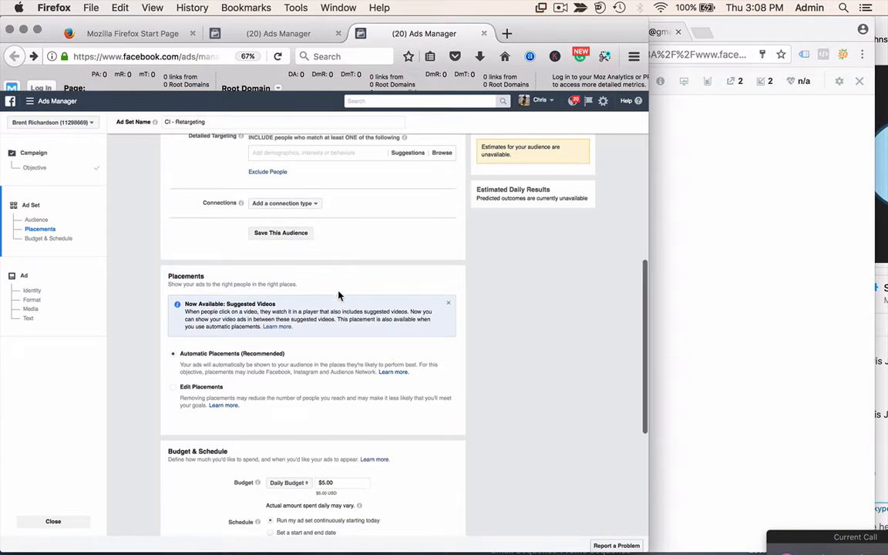
scroll(304, 260, down, 3)
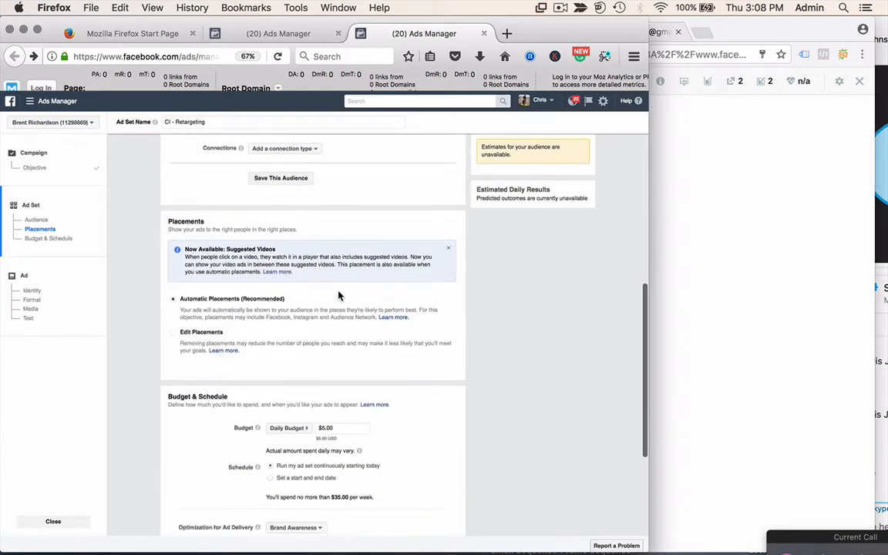
click(173, 325)
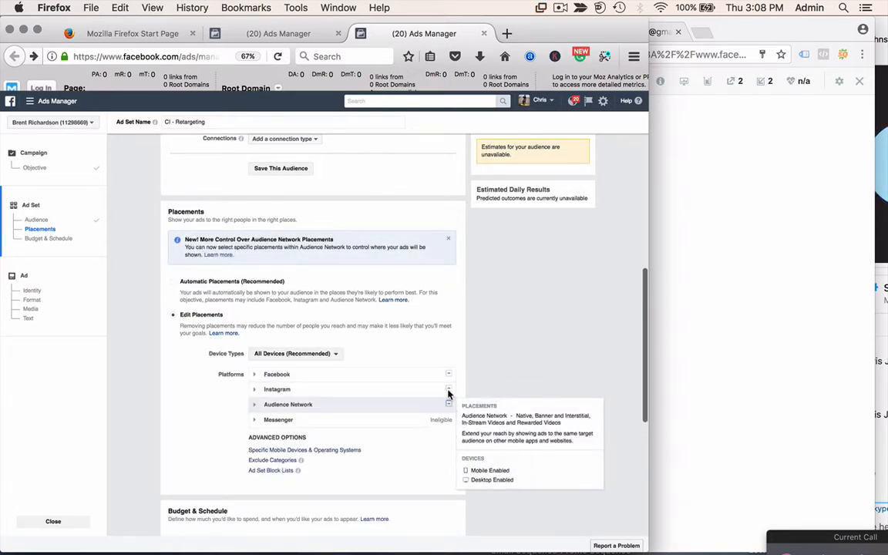
click(448, 405)
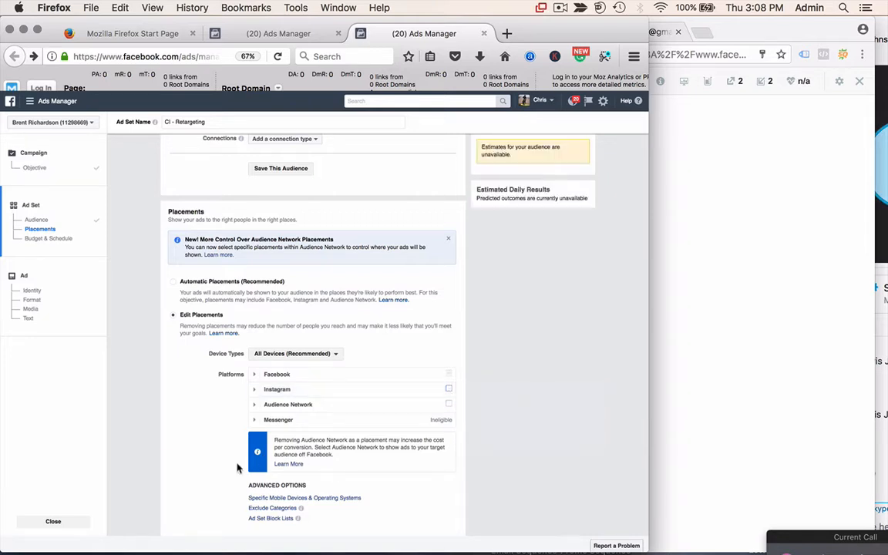
scroll(198, 486, down, 5)
scroll(198, 486, down, 3)
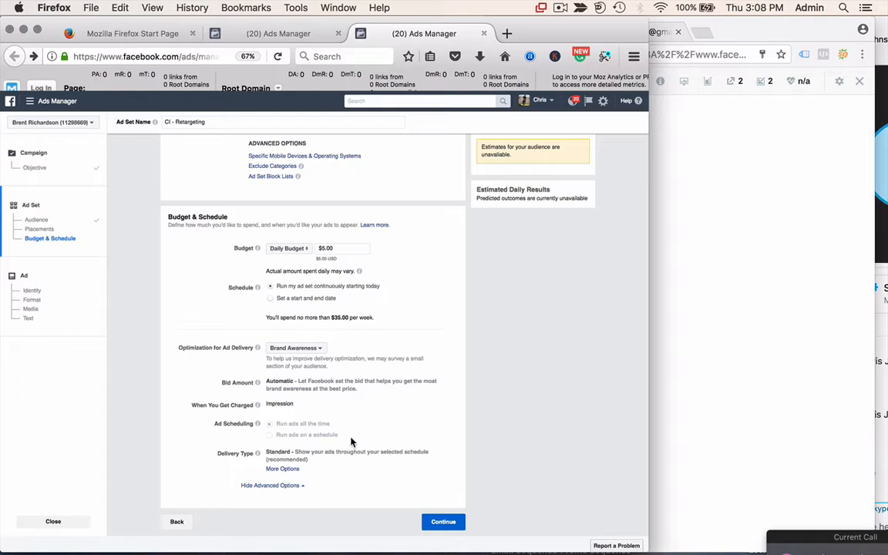
click(442, 521)
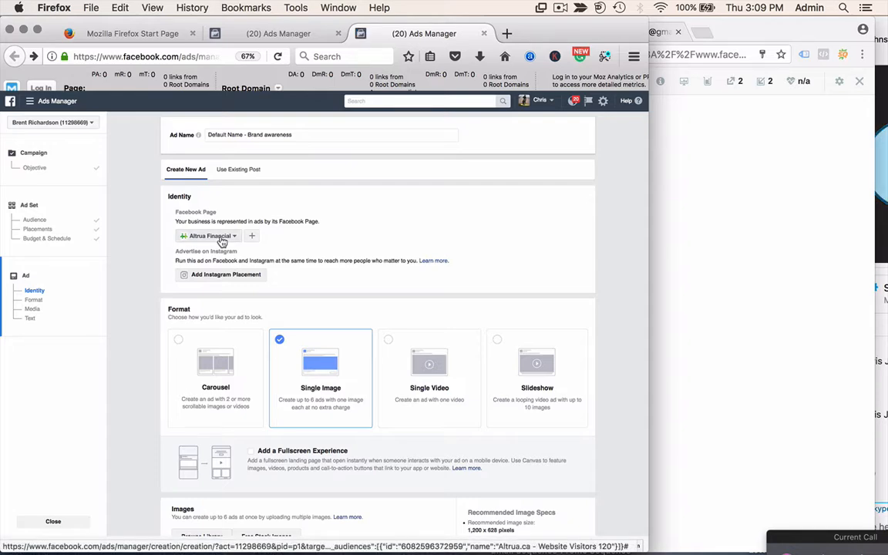
- Scroll down to review the ad's 1587 × 508 image and its text
scroll(336, 414, down, 3)
scroll(336, 414, down, 5)
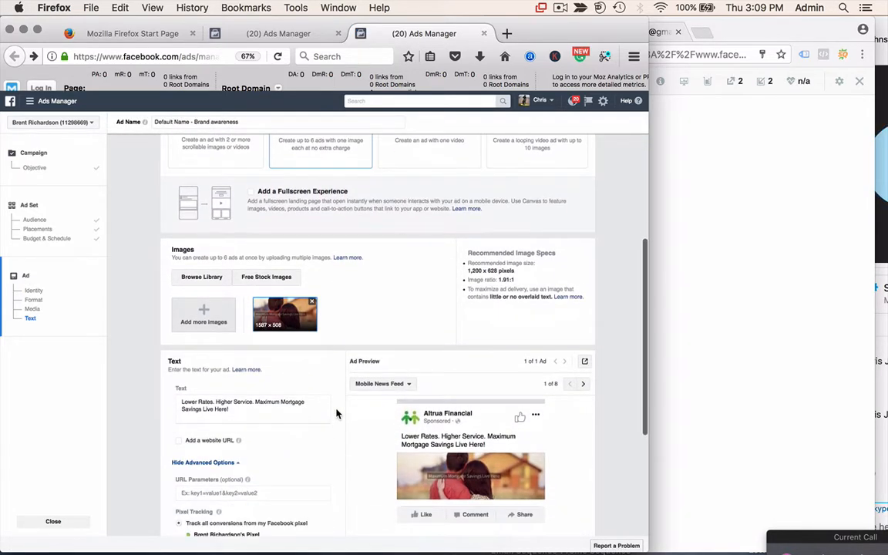
- In the image library, select the man's portrait and deselect the couple photo
click(209, 277)
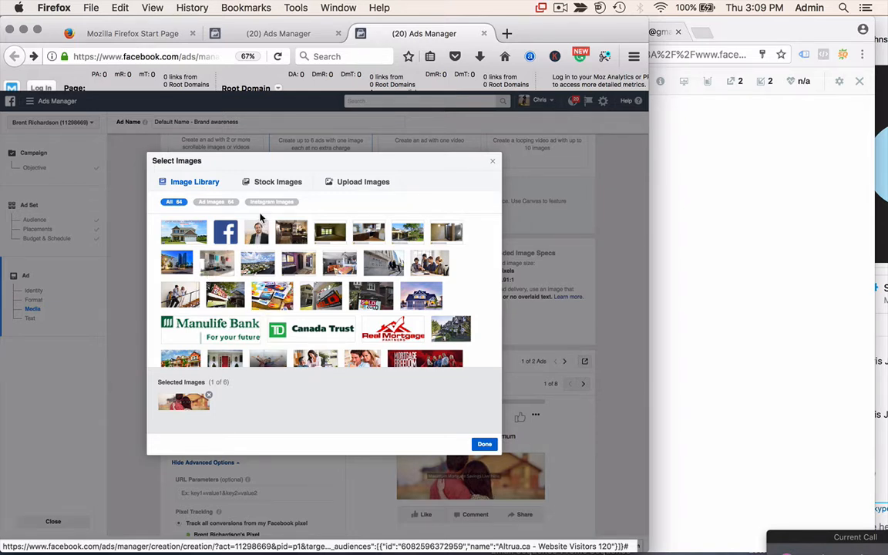
click(259, 232)
click(208, 398)
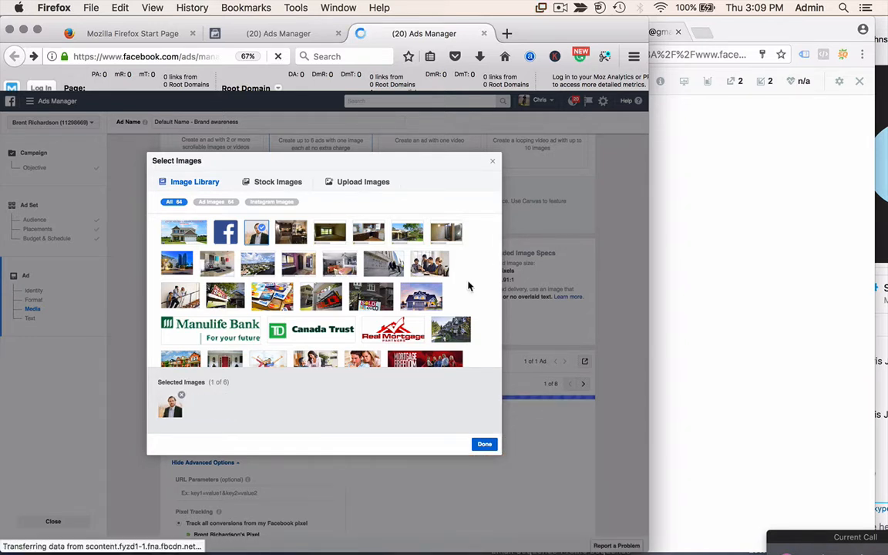
scroll(468, 286, down, 2)
scroll(468, 286, down, 5)
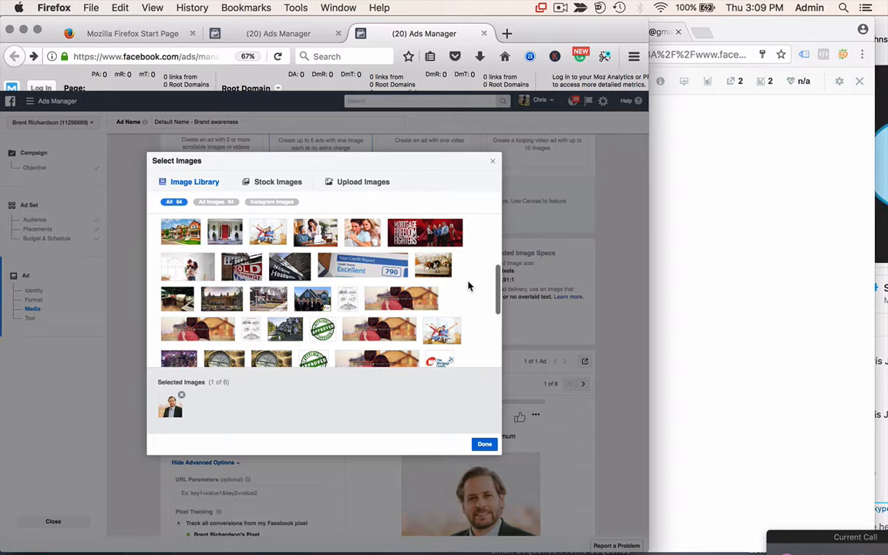
scroll(468, 286, down, 3)
scroll(468, 286, down, 2)
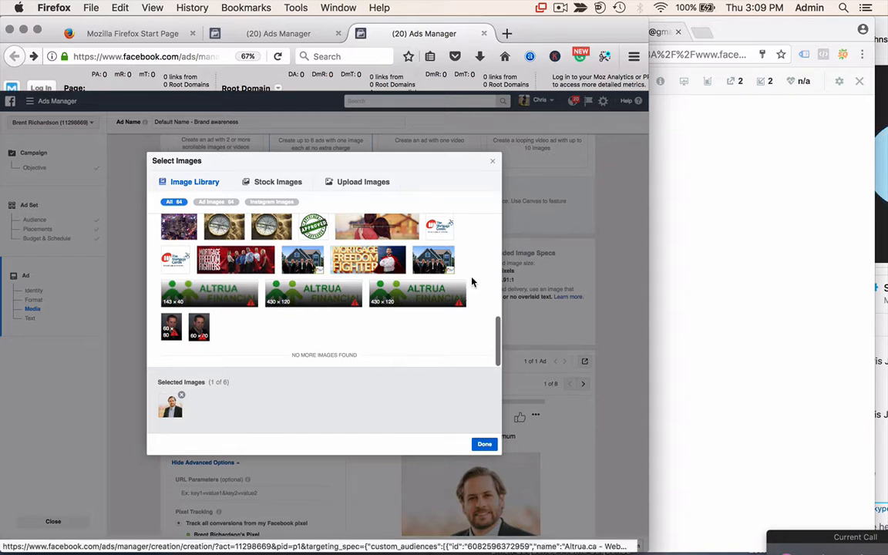
scroll(470, 281, up, 5)
scroll(472, 283, up, 5)
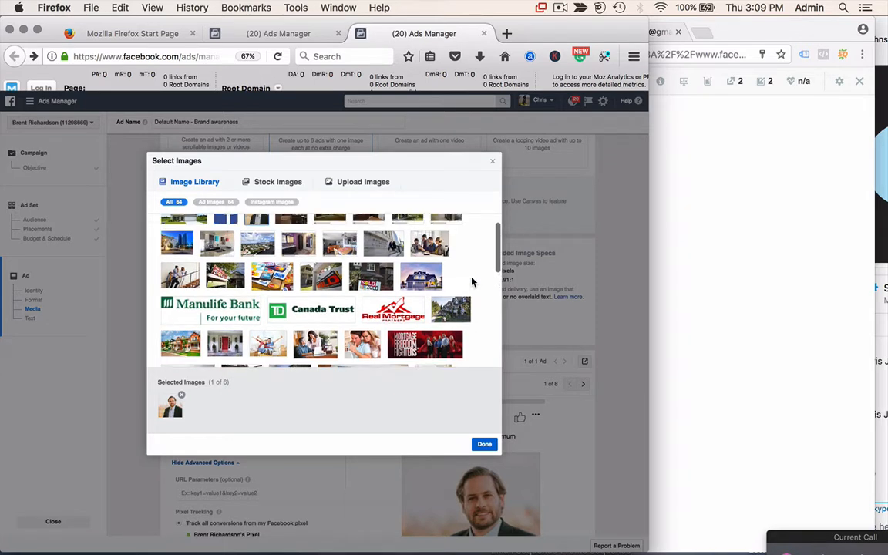
scroll(473, 282, up, 2)
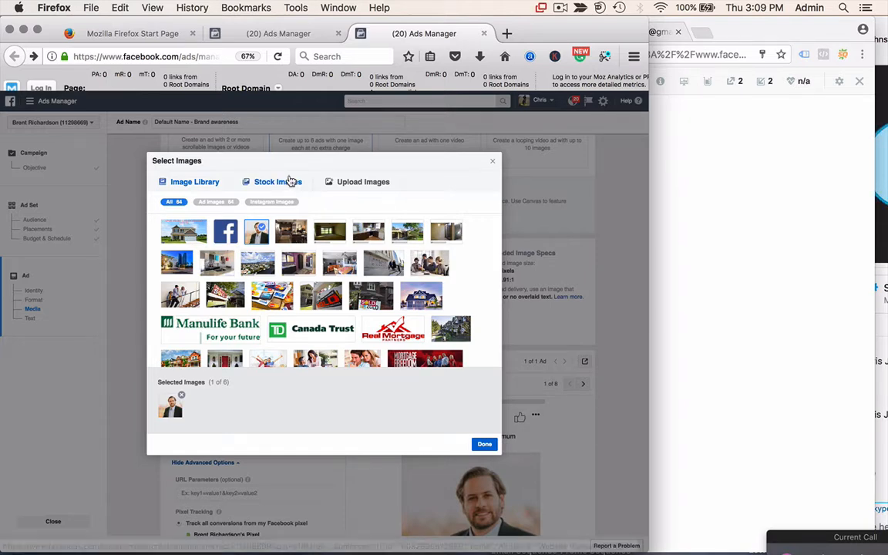
- Confirm the new image and review the 300 × 300 headshot in the mobile news feed preview
click(484, 444)
scroll(327, 397, down, 3)
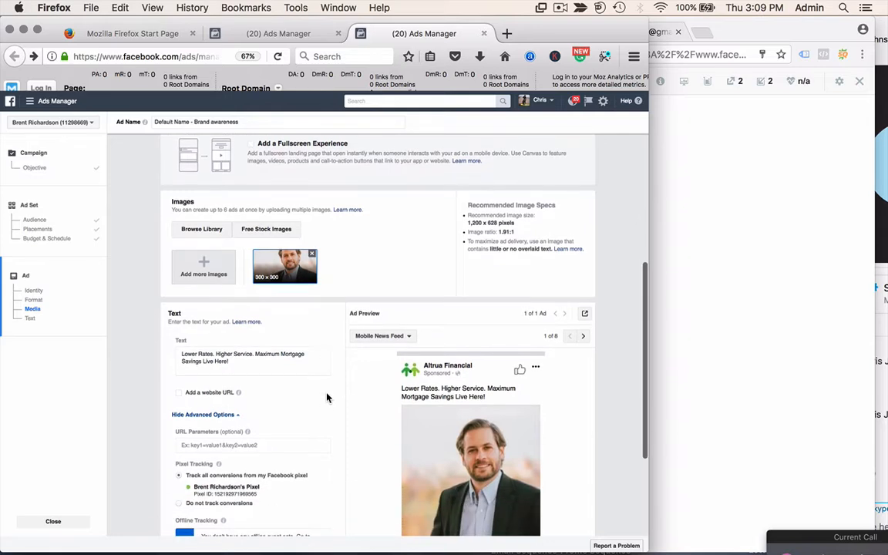
scroll(327, 397, up, 2)
scroll(327, 397, up, 1)
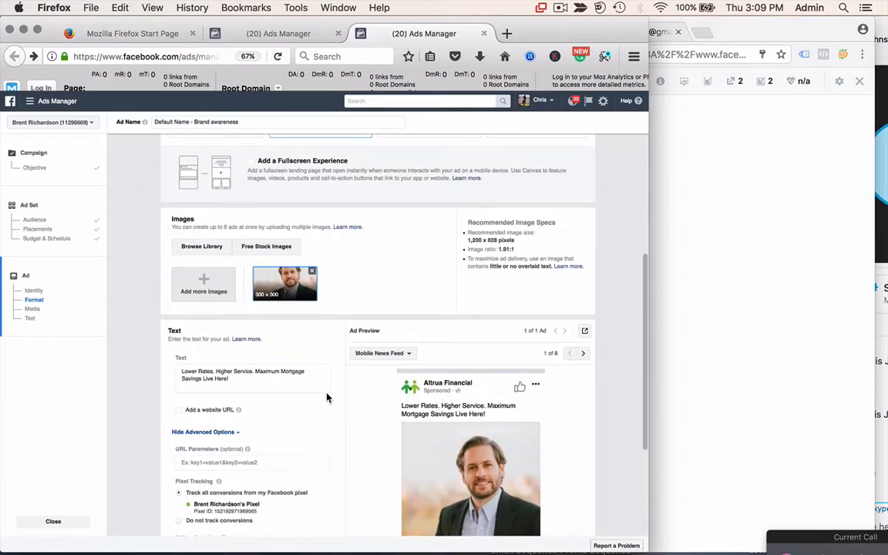
scroll(327, 397, up, 1)
- Replace the ad text with the advisor's Altrua financing pitch ending in a phone number
triple_click(245, 394)
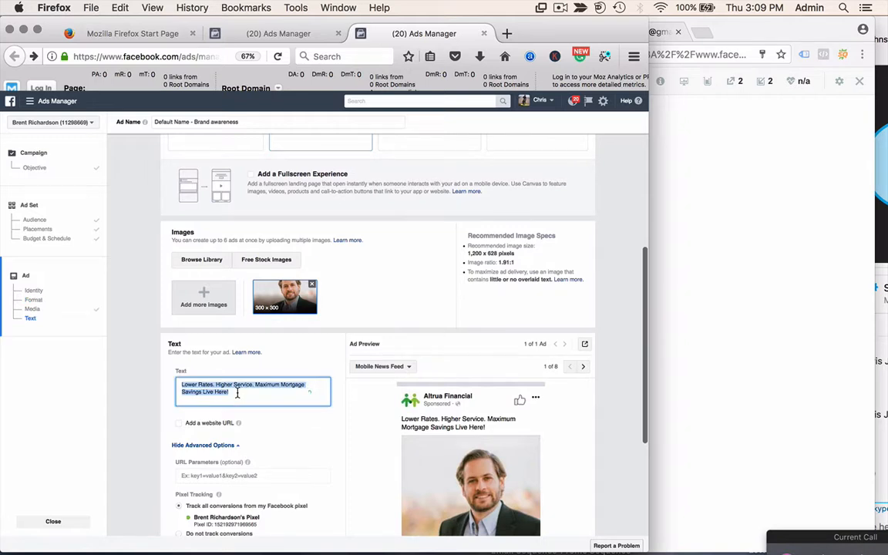
key(BackSpace)
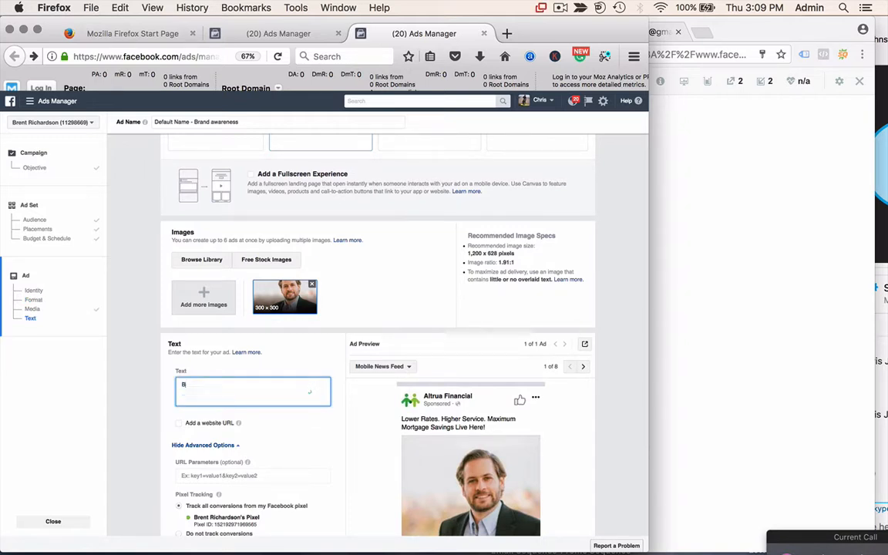
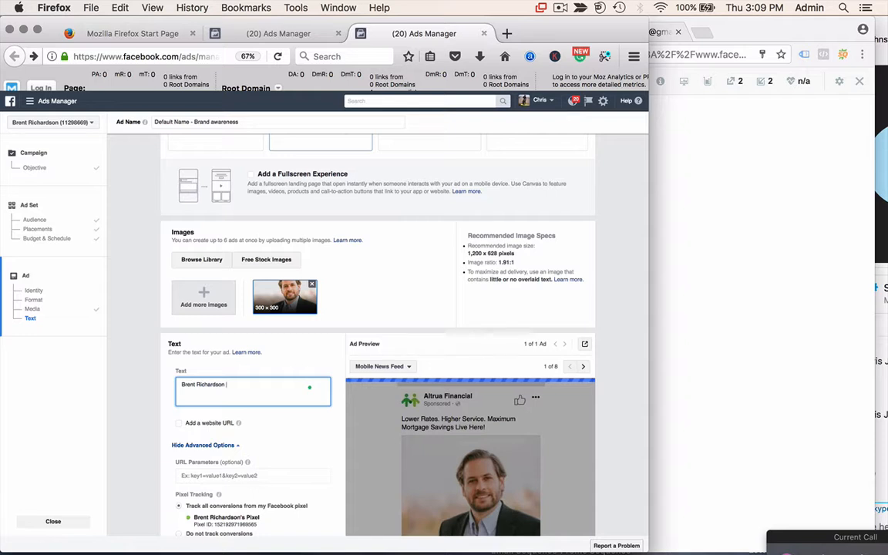
text(- Alt)
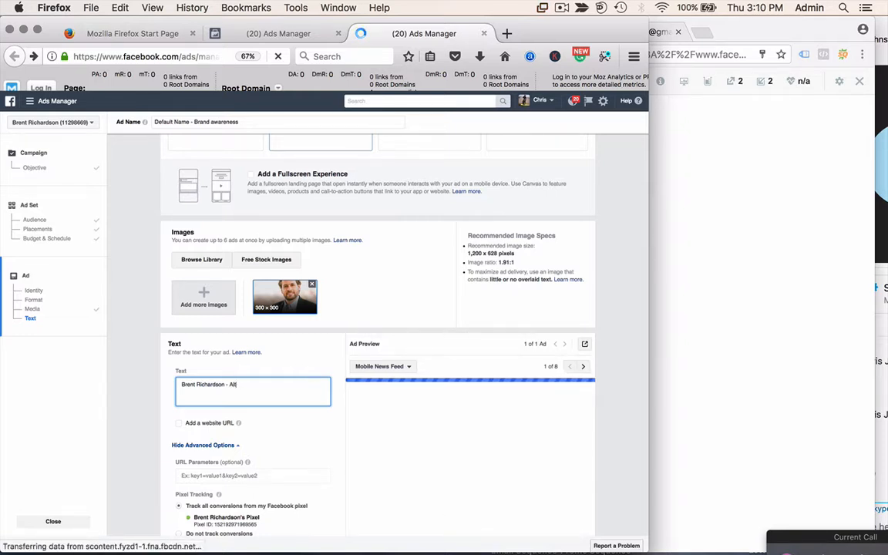
text(rua A)
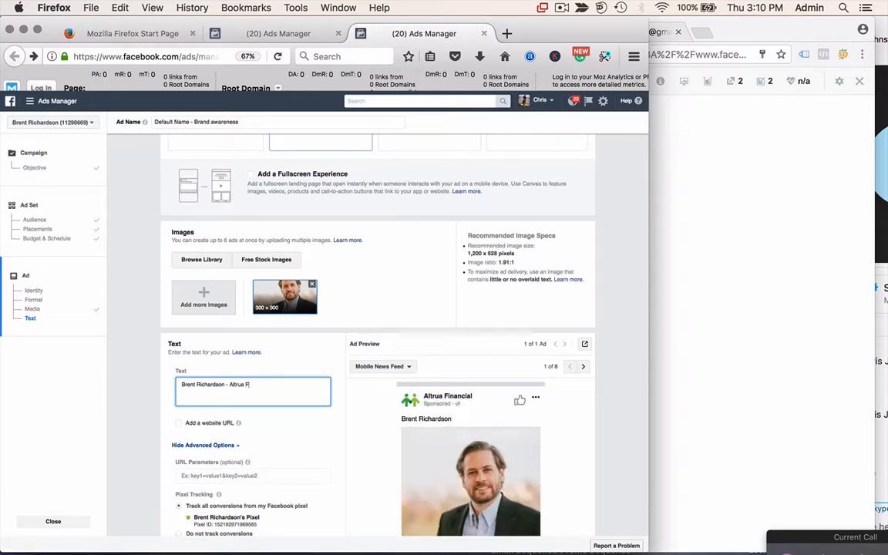
text(inancial.)
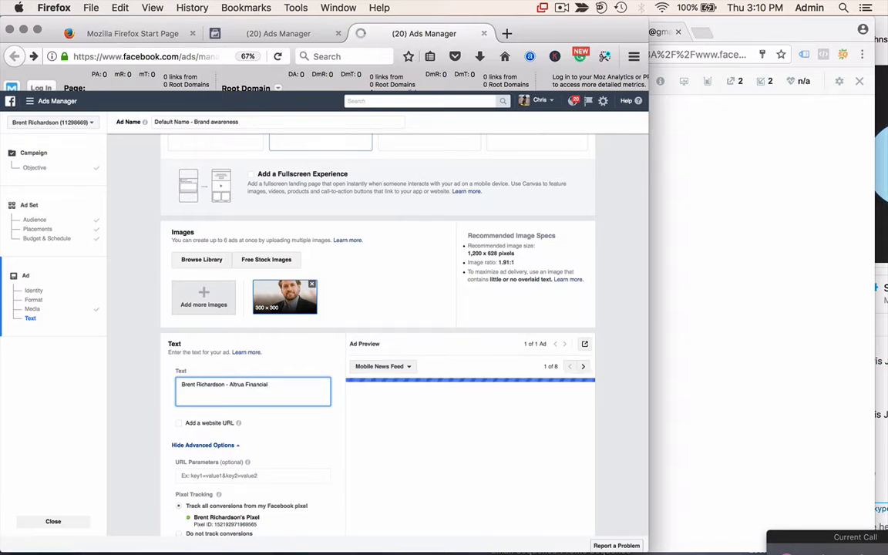
text( Helping)
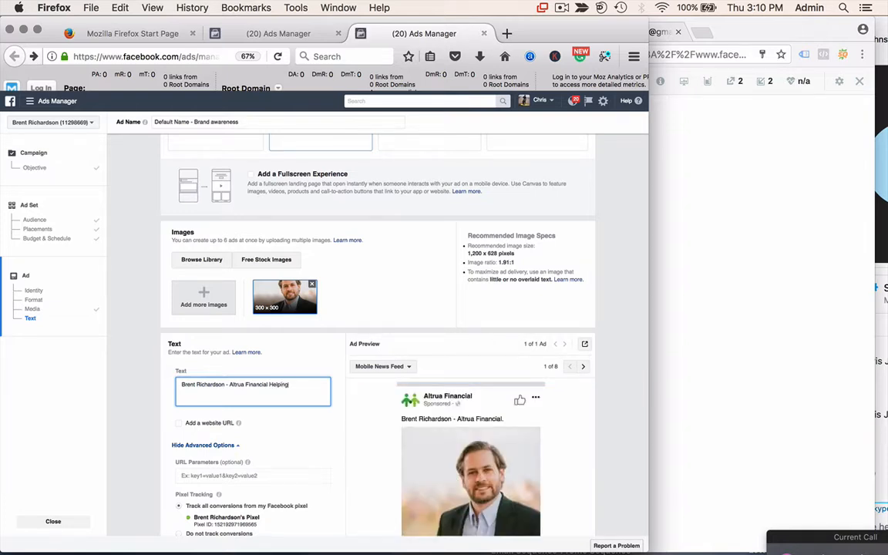
text( you get the right fin)
text(ancing with the lowe)
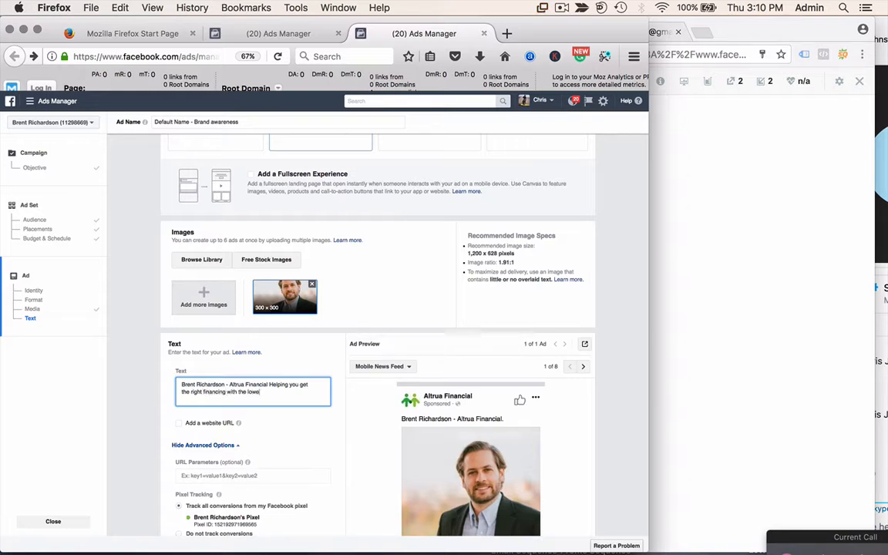
text(st rates!)
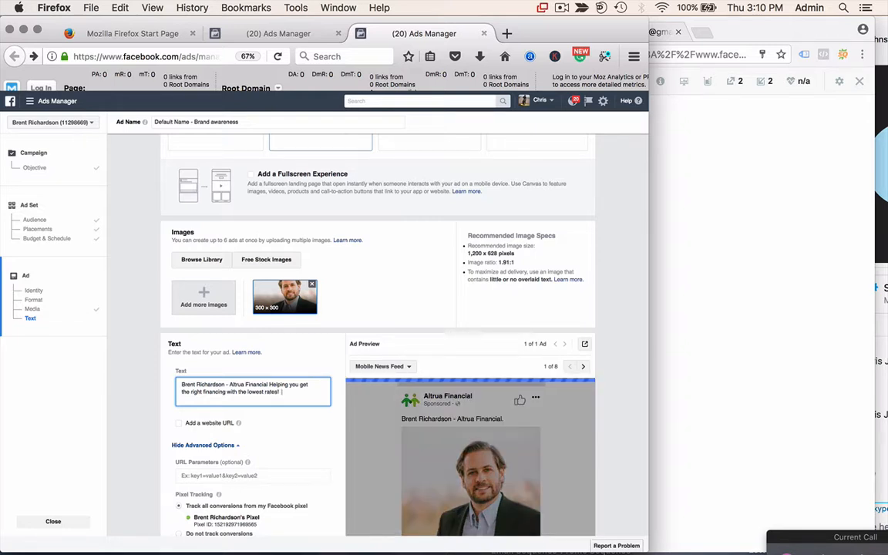
text( Call today )
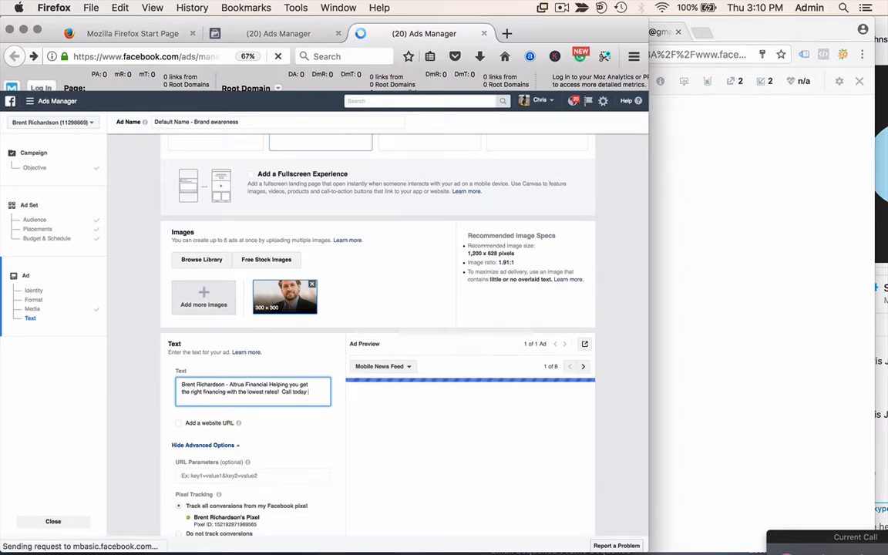
text(for )
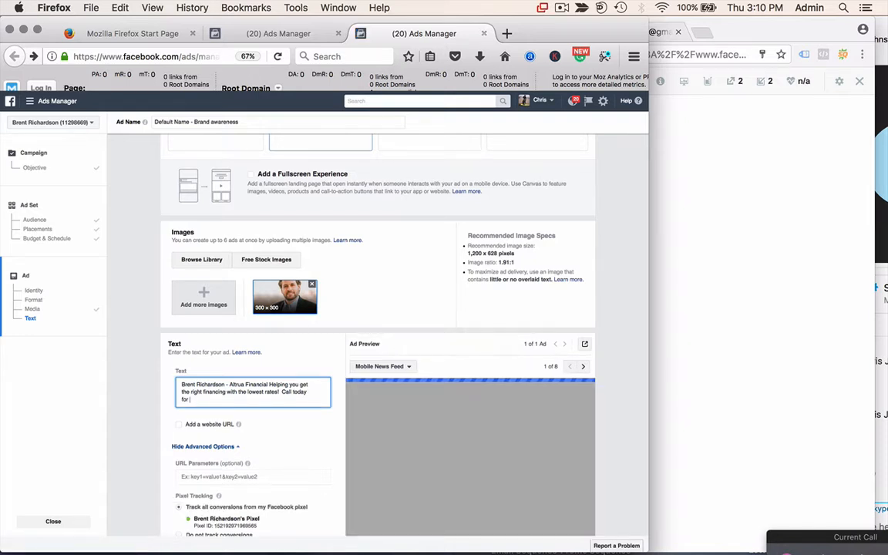
text(a)
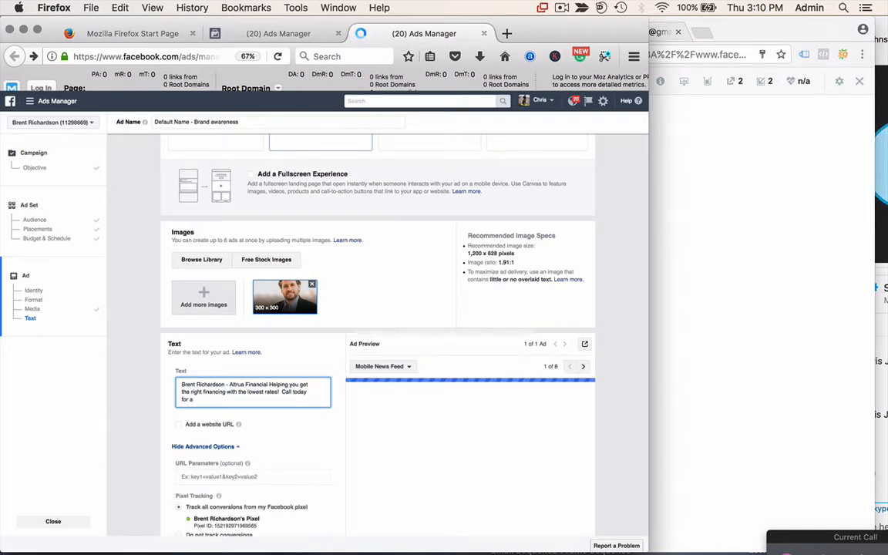
text(nswers to your)
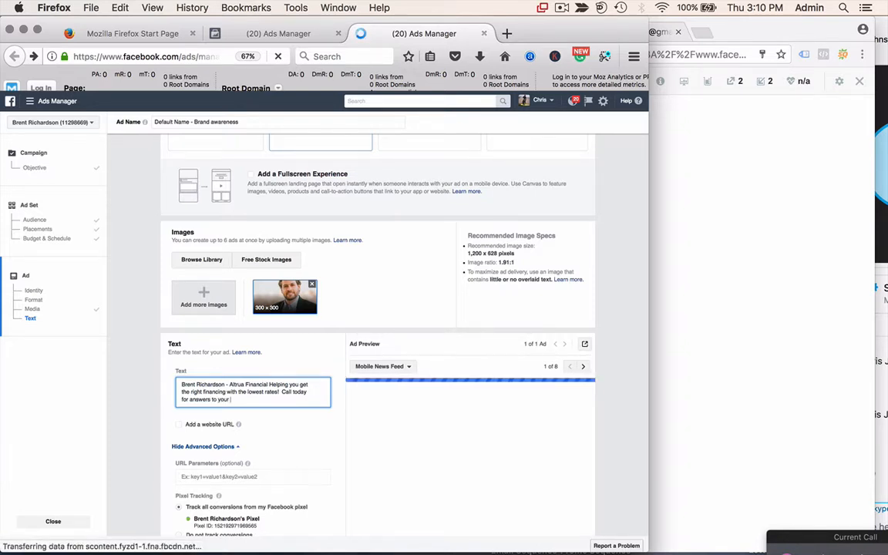
text( finance qu)
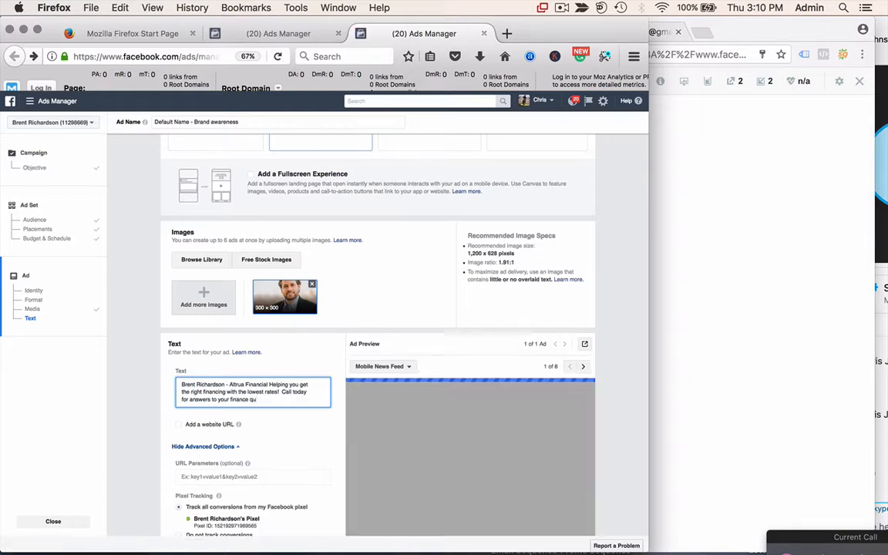
text(es)
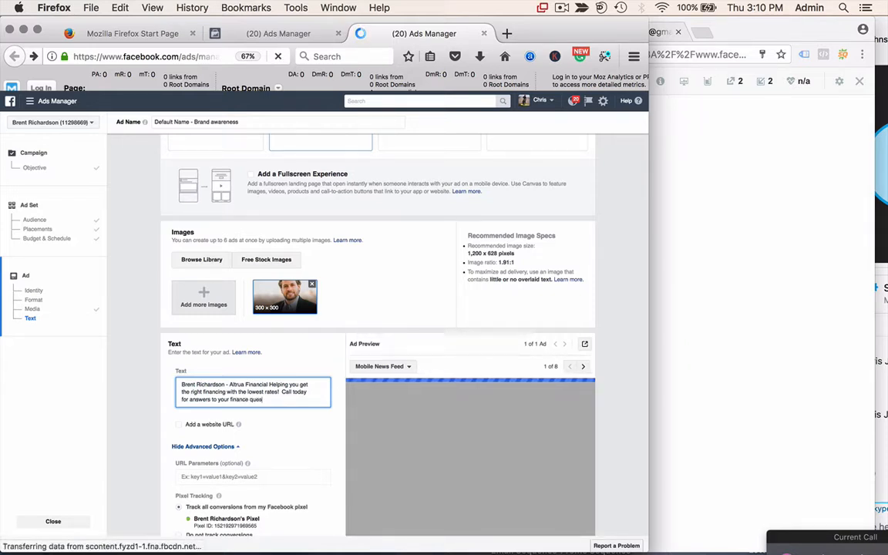
text(tions.)
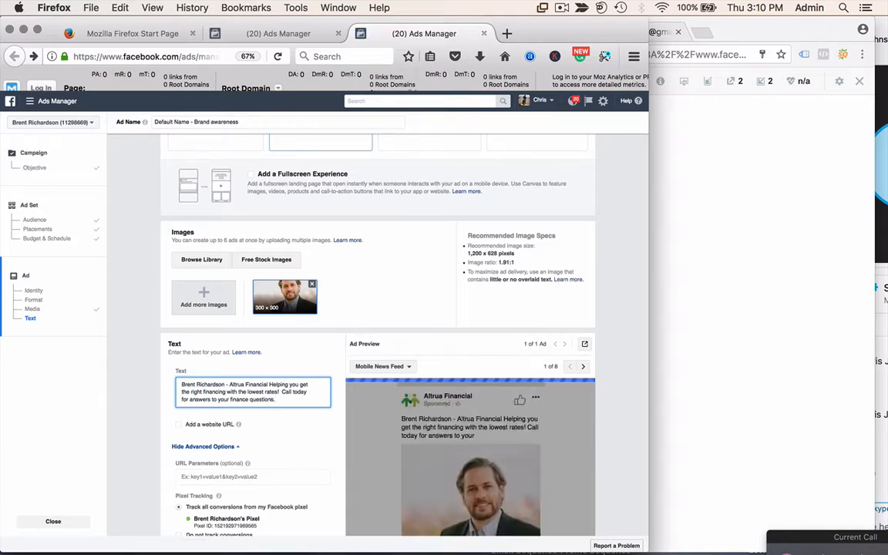
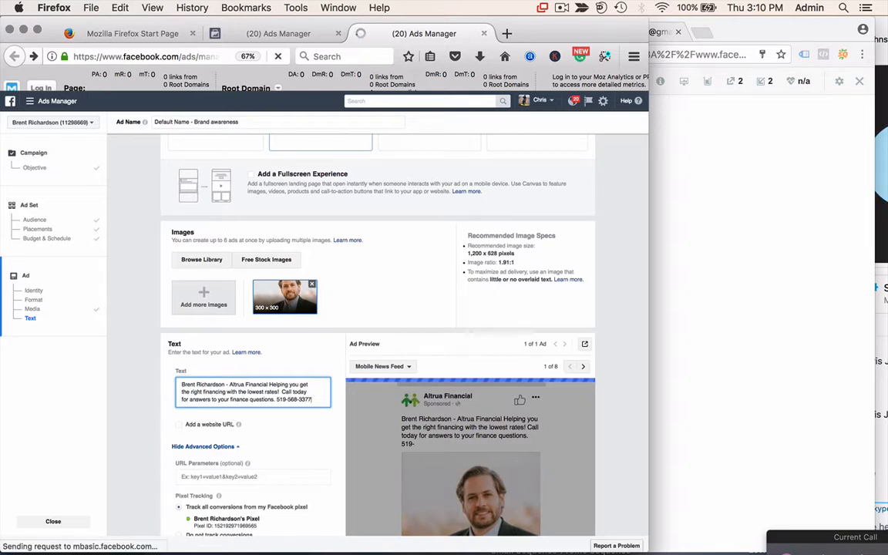
- Enable the Add a website URL option for the ad
scroll(377, 332, down, 2)
scroll(214, 356, down, 1)
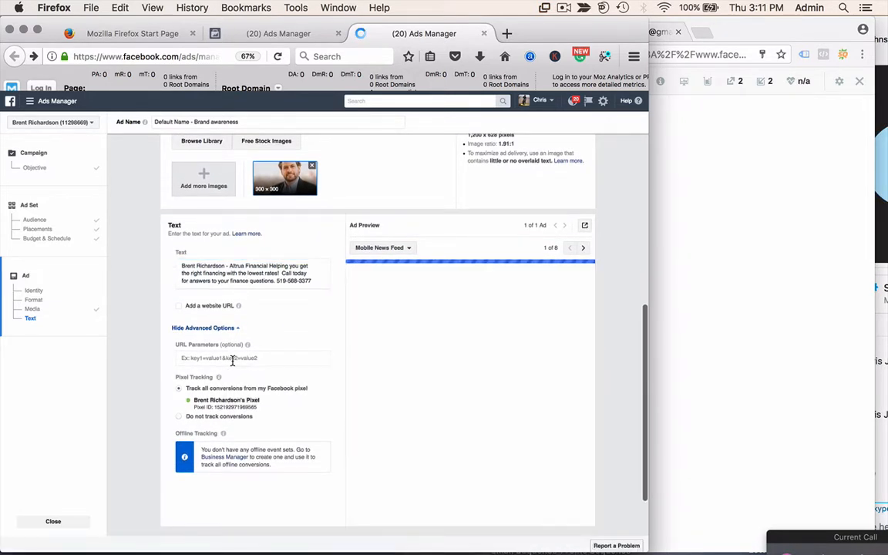
click(179, 305)
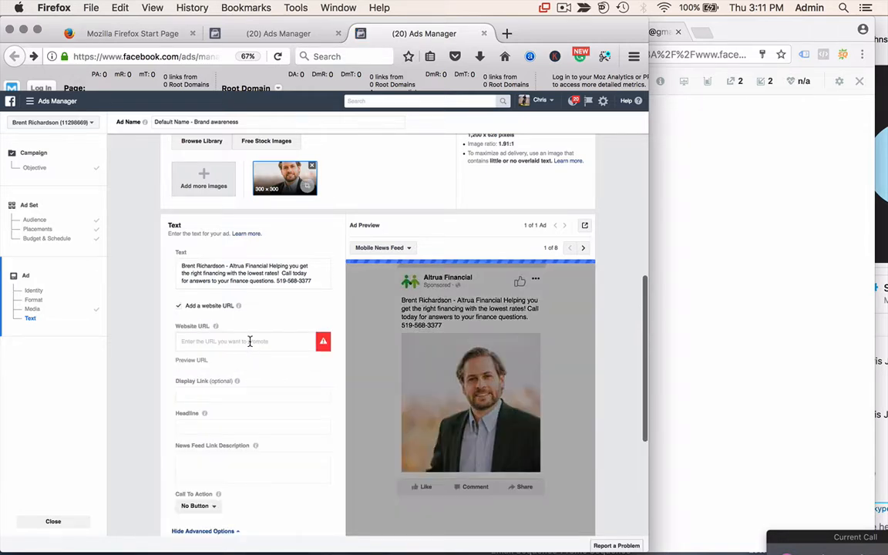
click(250, 341)
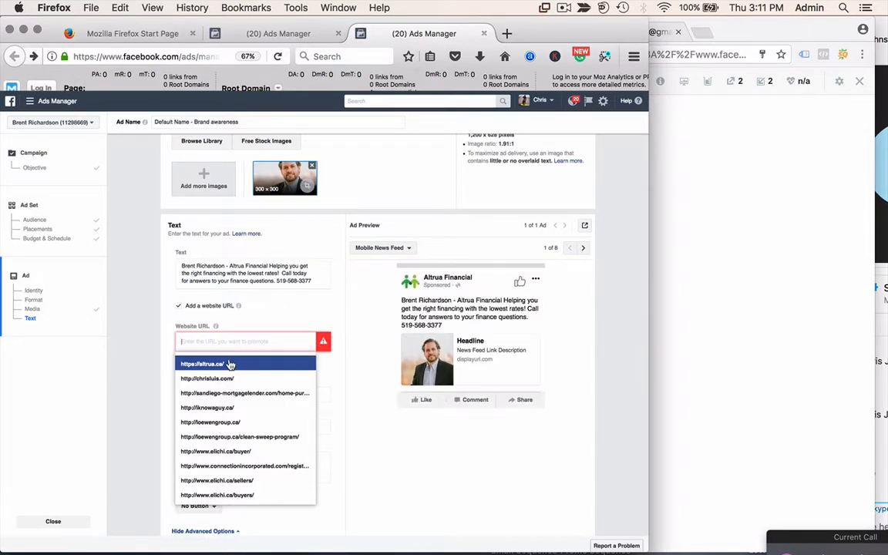
click(227, 364)
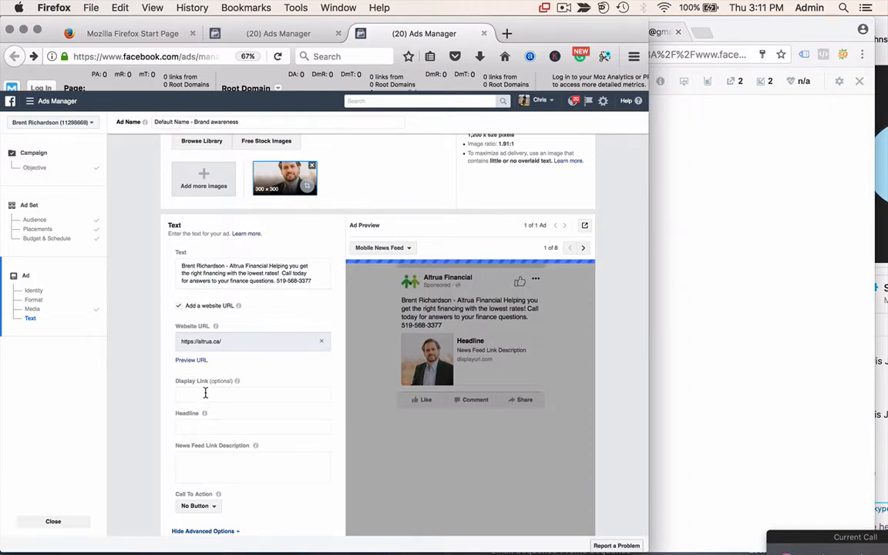
click(205, 393)
text(a)
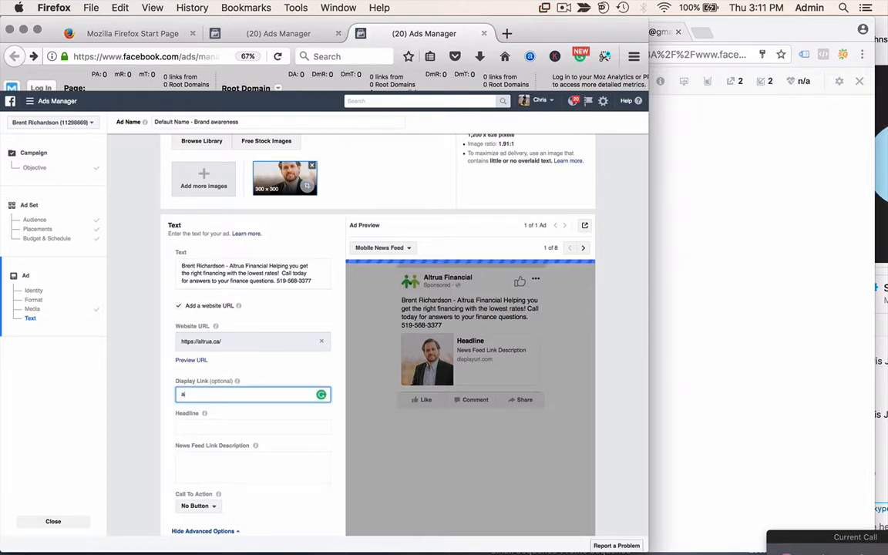
text(ltrua.ca)
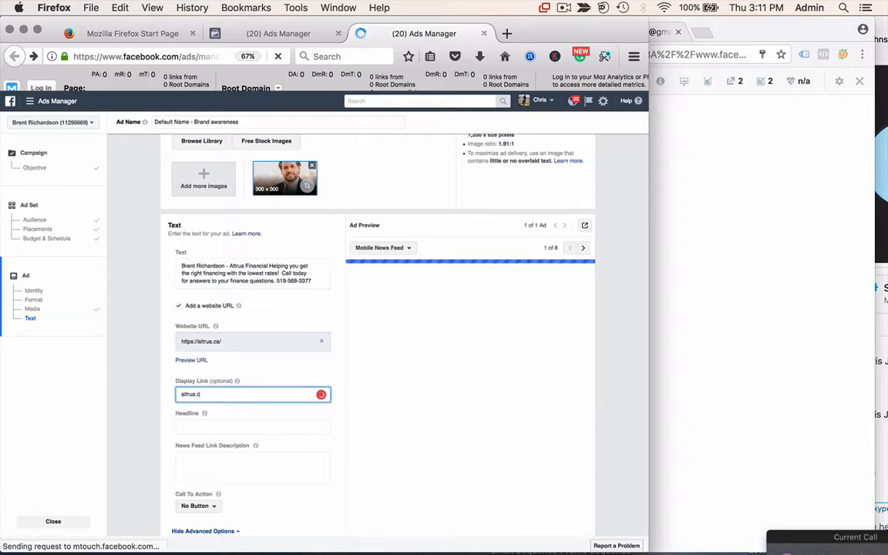
click(212, 430)
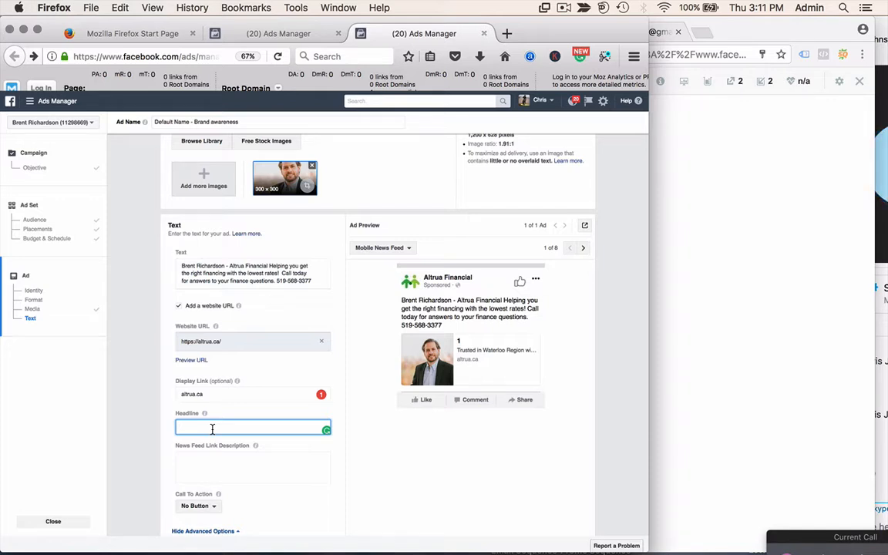
text(Mortgage Built Around You!)
- Add the lowest-rate, best-terms service description and set the call to action to Contact Us
click(213, 456)
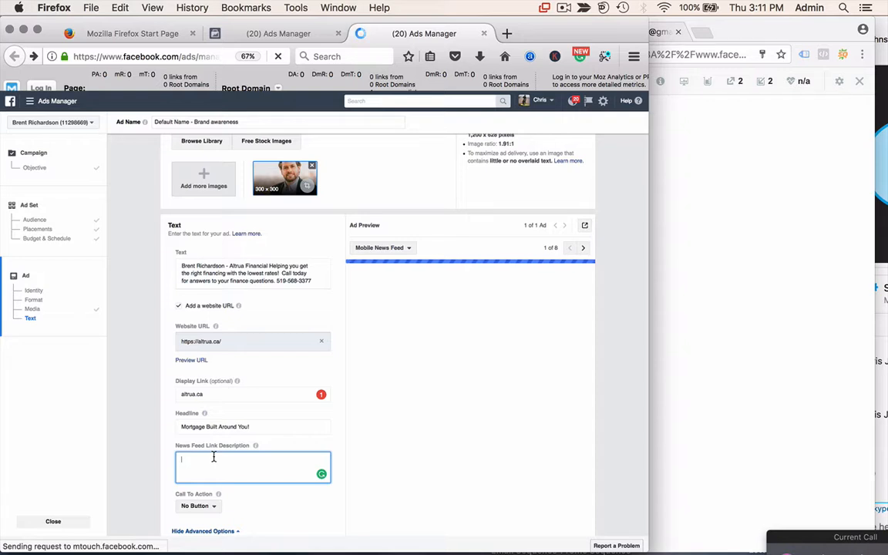
text(Get the lowe)
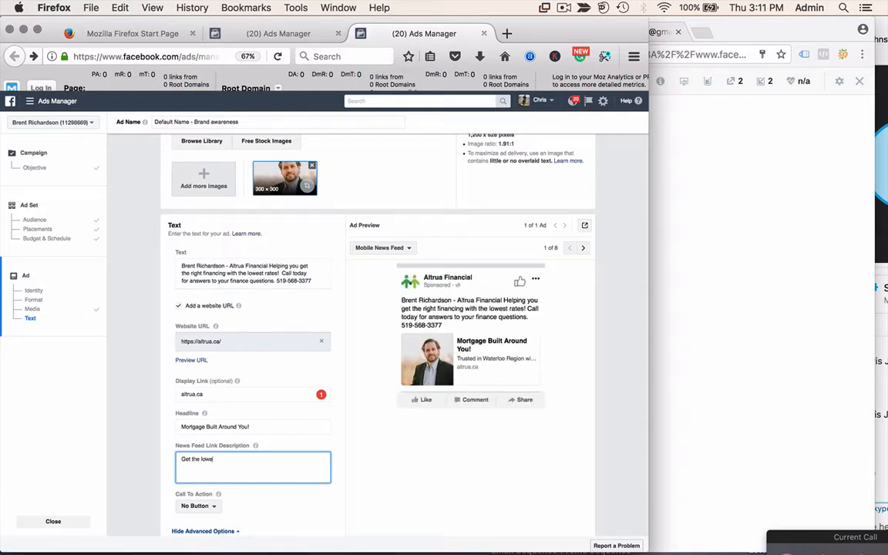
text(st re)
text(ate, the best )
text(terms packages)
text( w)
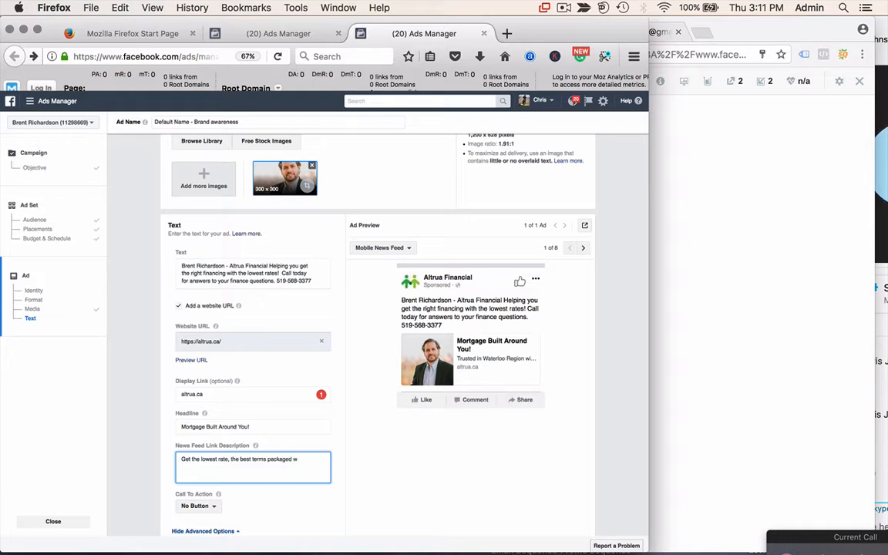
text(ith incredible seri)
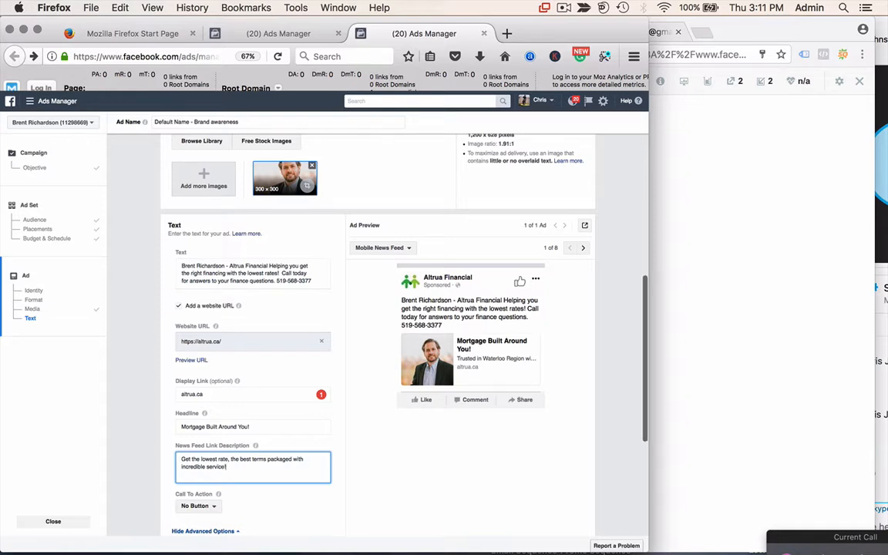
scroll(131, 453, down, 2)
click(206, 458)
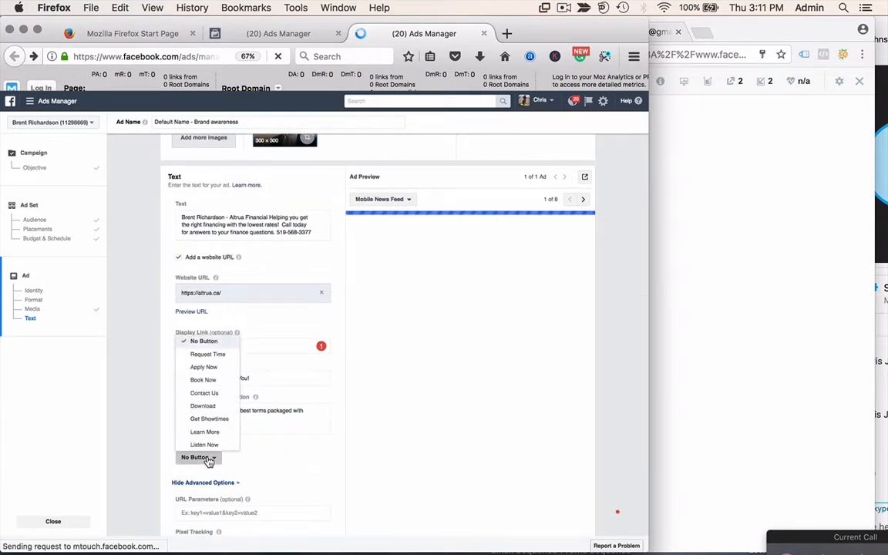
click(205, 393)
scroll(282, 479, down, 3)
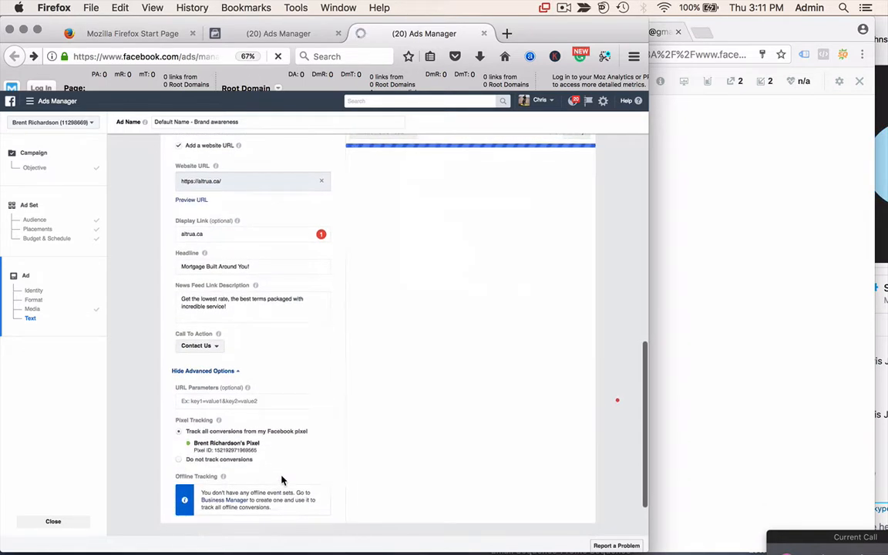
scroll(282, 480, down, 3)
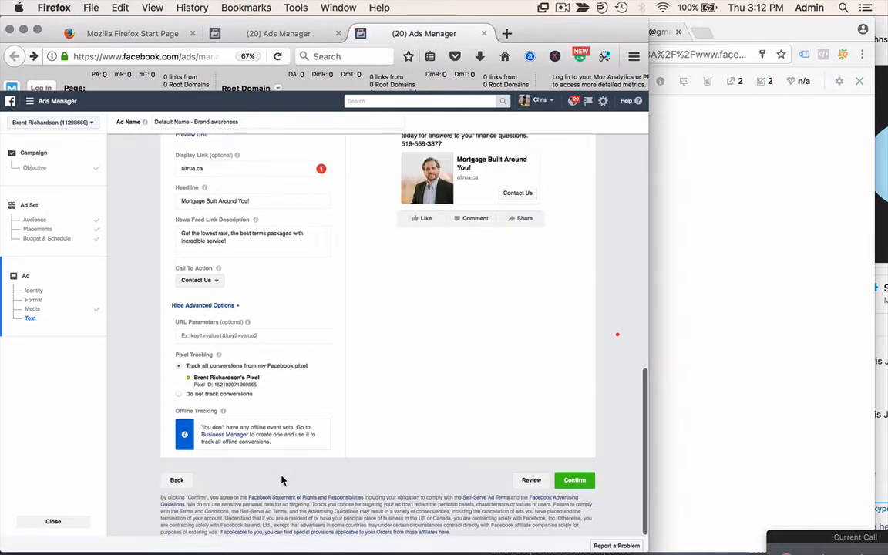
- Submit the ad for review and start a duplicate ad with Duplicate Ad's Try It Now
click(574, 481)
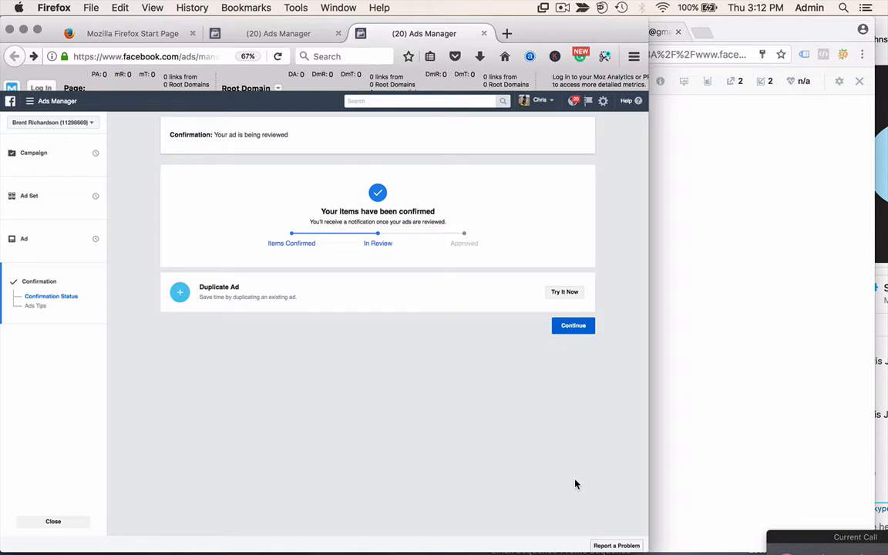
click(566, 293)
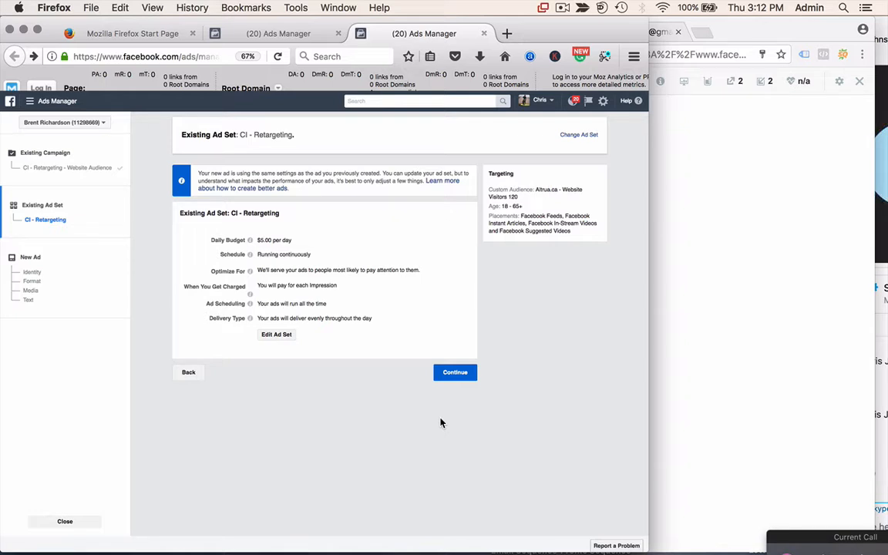
- Keep the CI - Retargeting ad set and change the headline to the advisor's name plus Altrua Financial
click(454, 372)
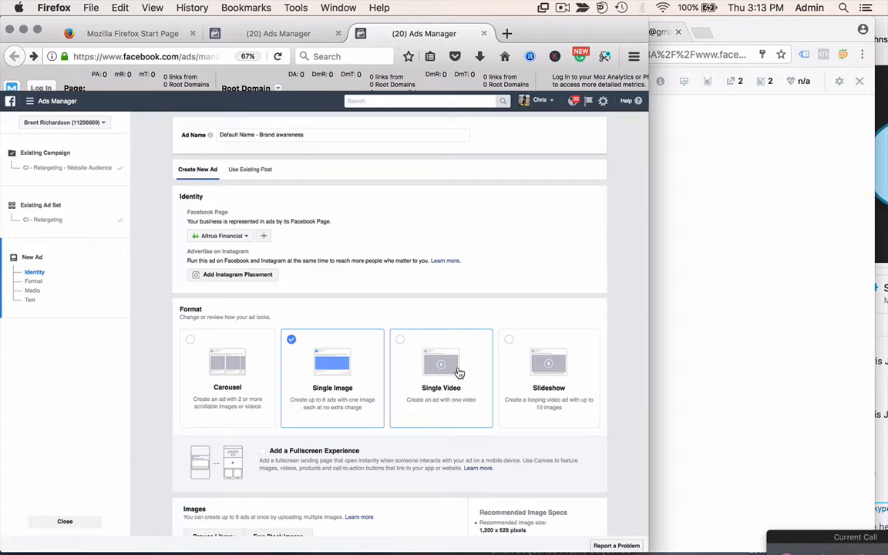
scroll(446, 377, down, 1)
scroll(446, 377, down, 8)
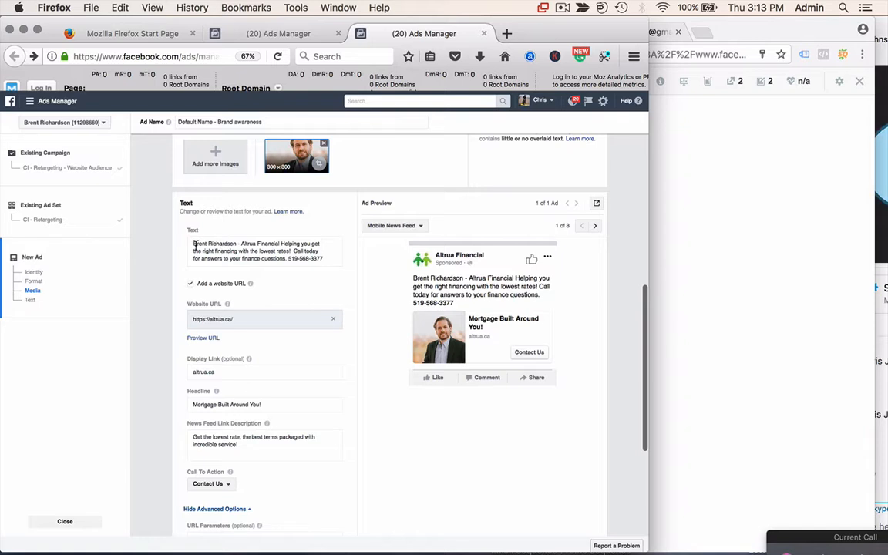
triple_click(267, 406)
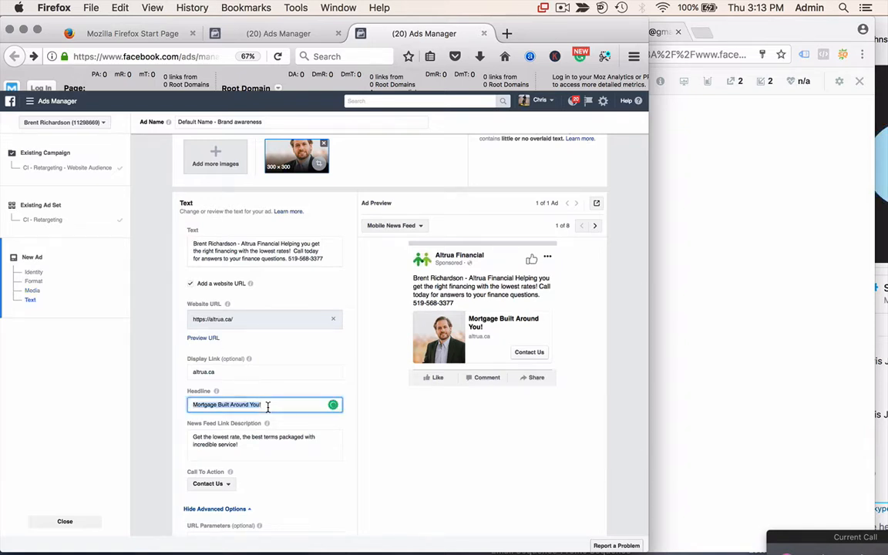
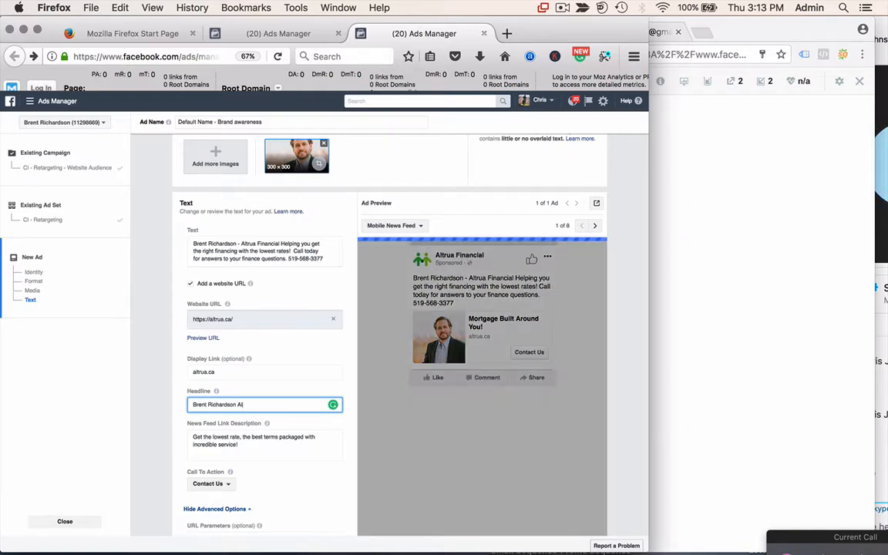
text(trua Financial)
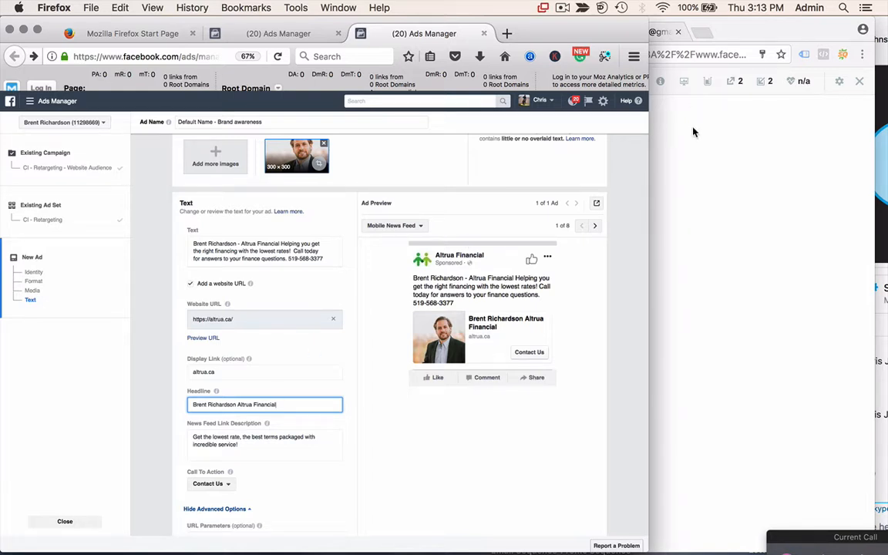
click(386, 443)
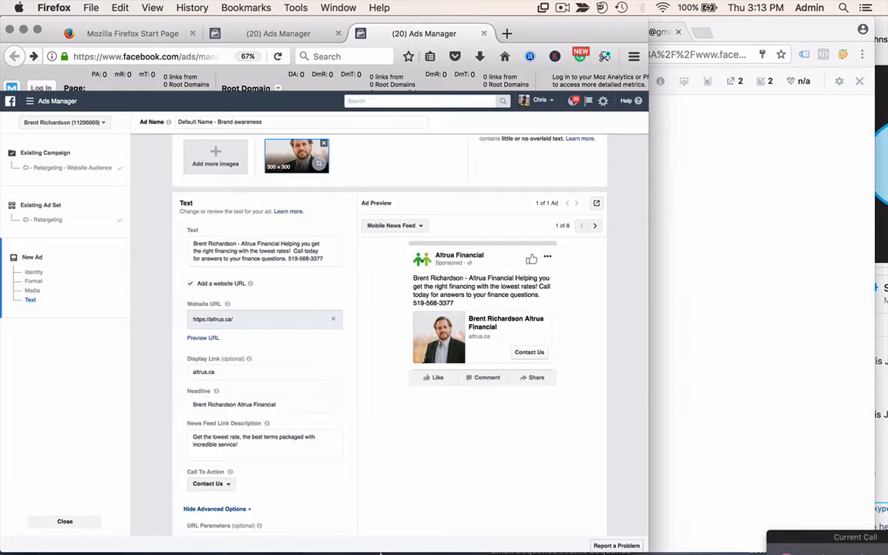
mouse_move(371, 540)
- Replace the ad text with the quoted testimonial "Just an incredible mortgage experience!" and the client's attribution
click(255, 254)
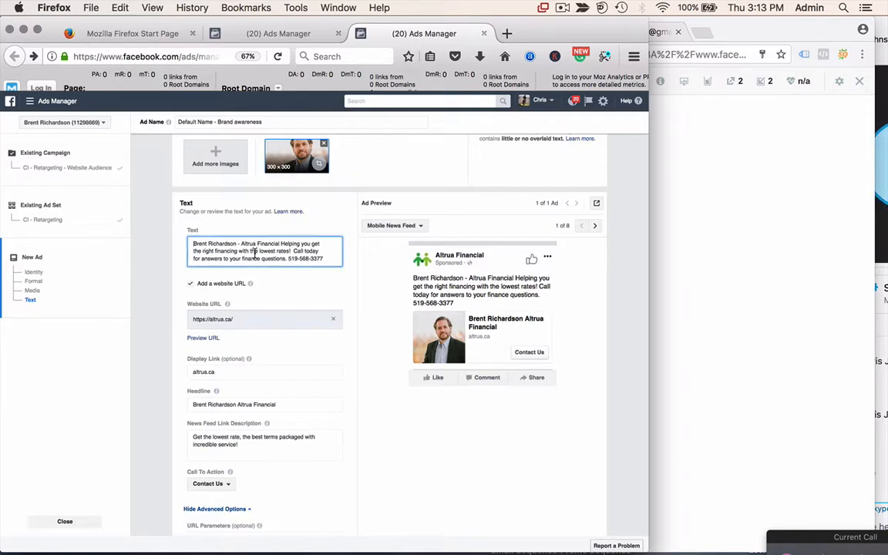
key(super+a)
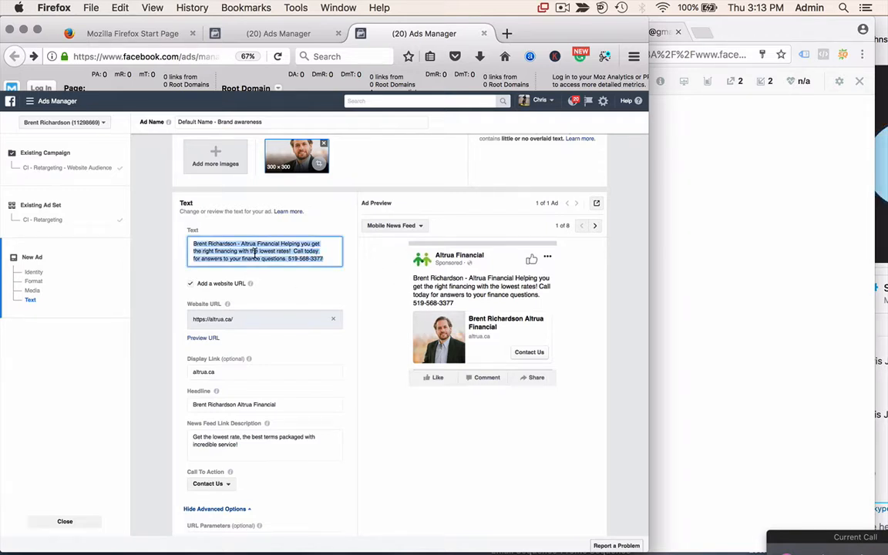
text(Jus)
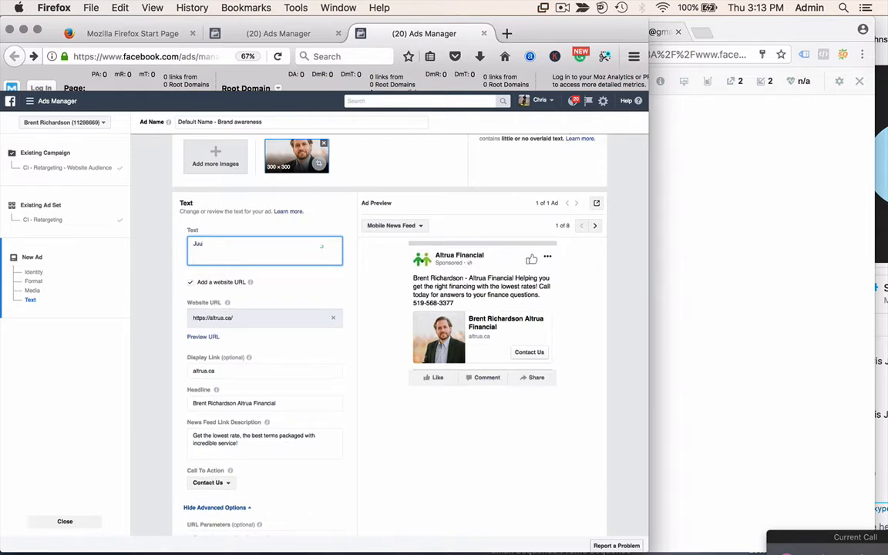
text(t an incredible mortgage )
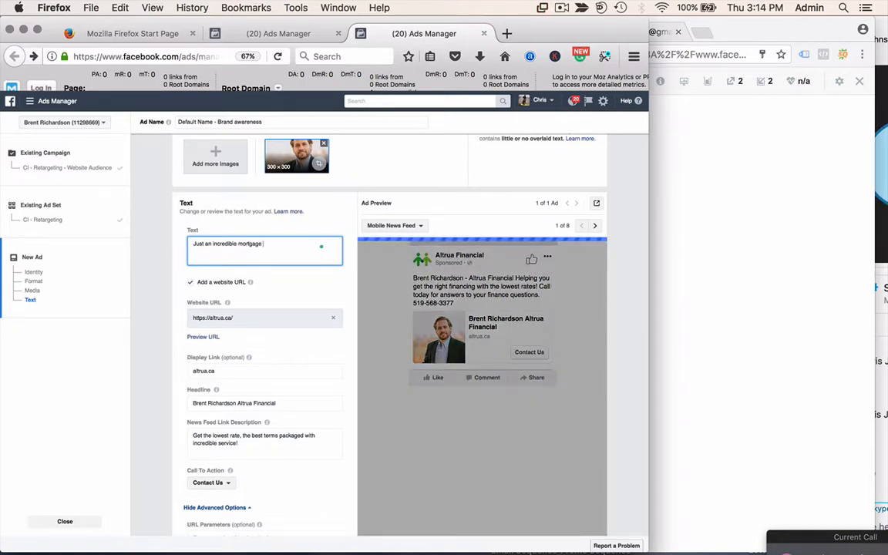
text(experience!)
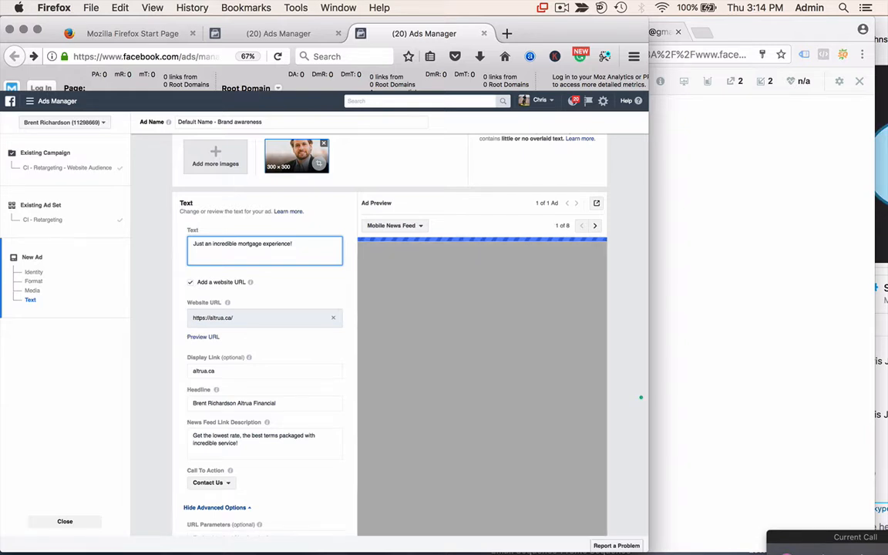
text( - Ben)
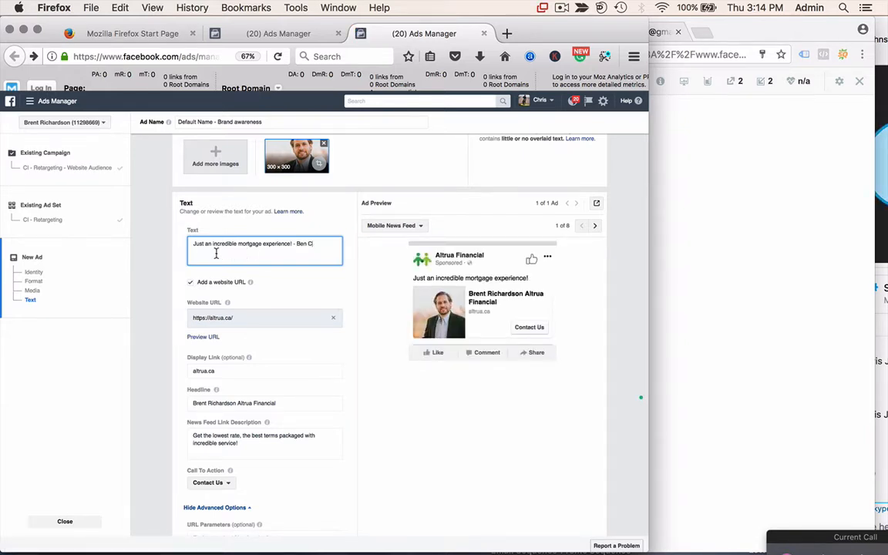
text( C)
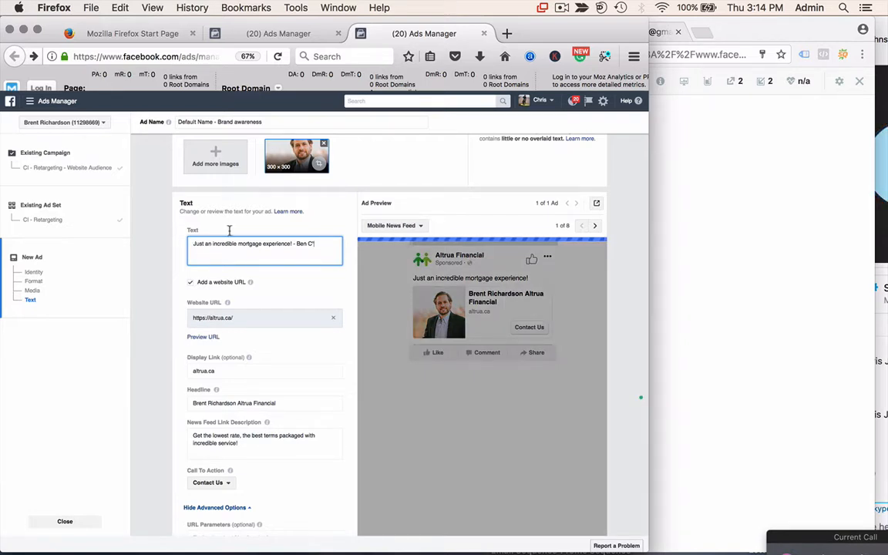
text(')
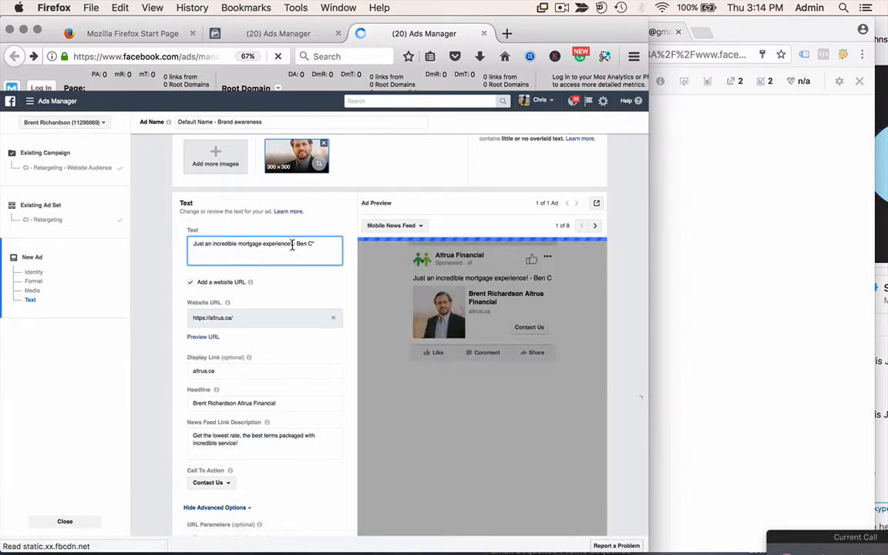
click(194, 243)
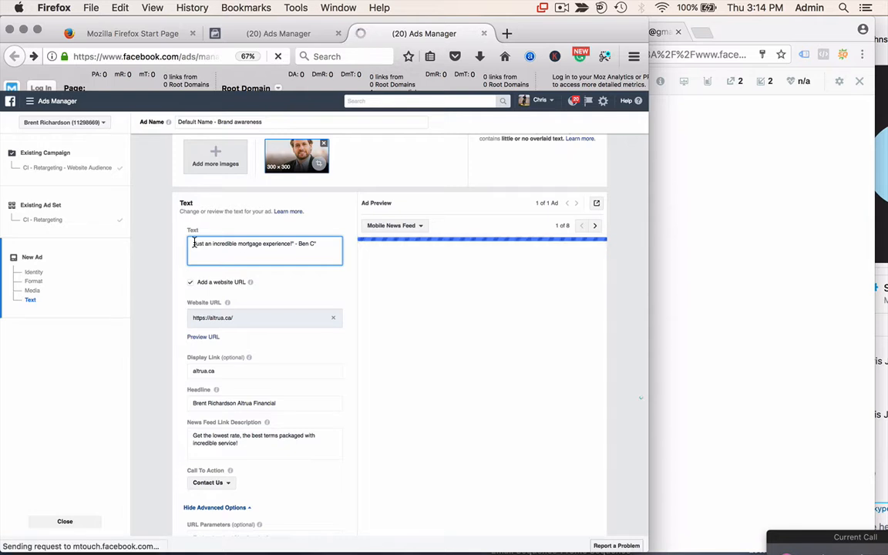
text(")
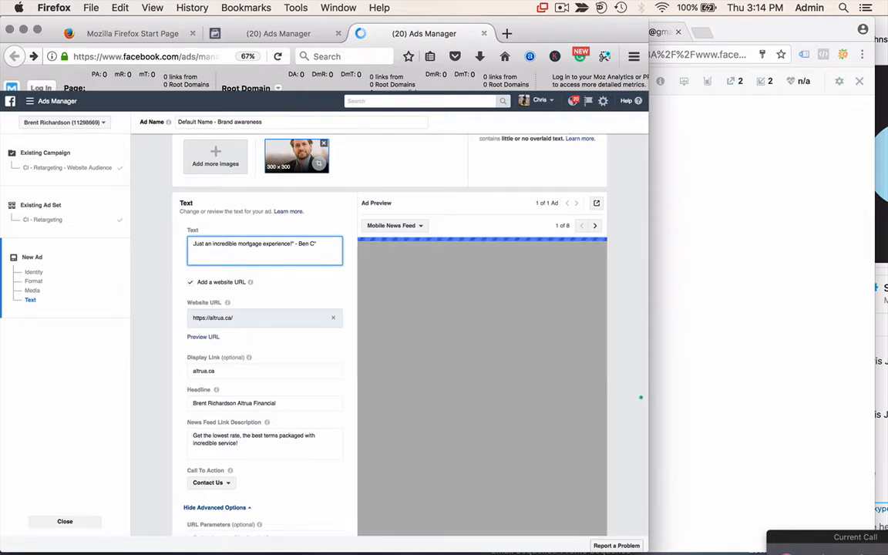
click(320, 245)
- Add a new line: 'Check out our website to see what our clients have to say about our service!'
key(Return)
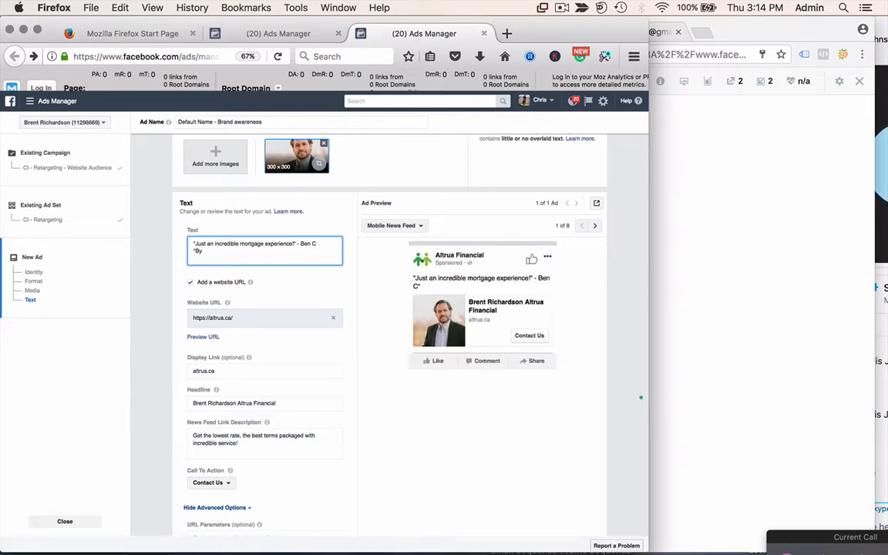
key(BackSpace)
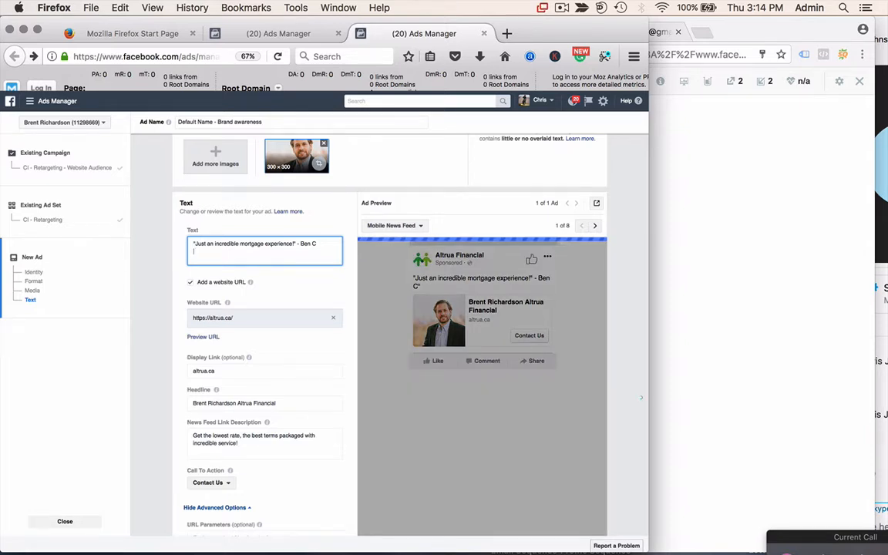
text(Check out)
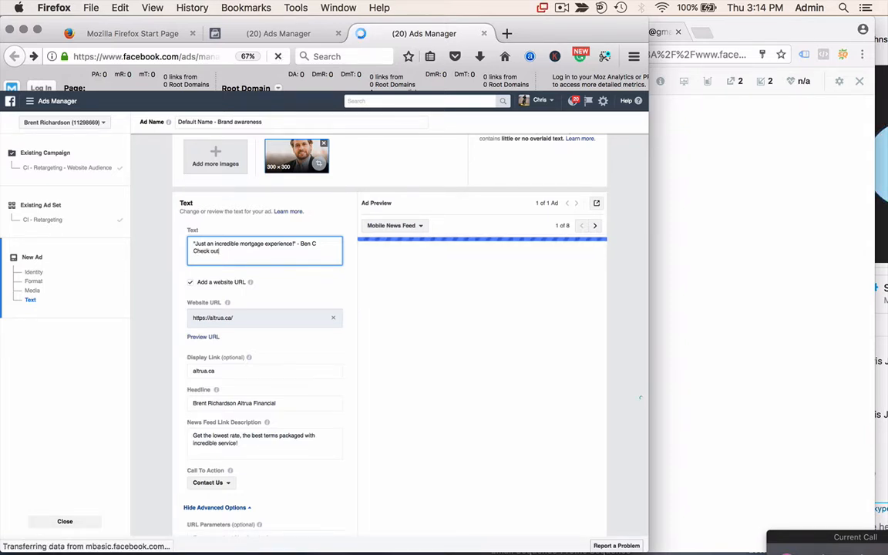
text( our website)
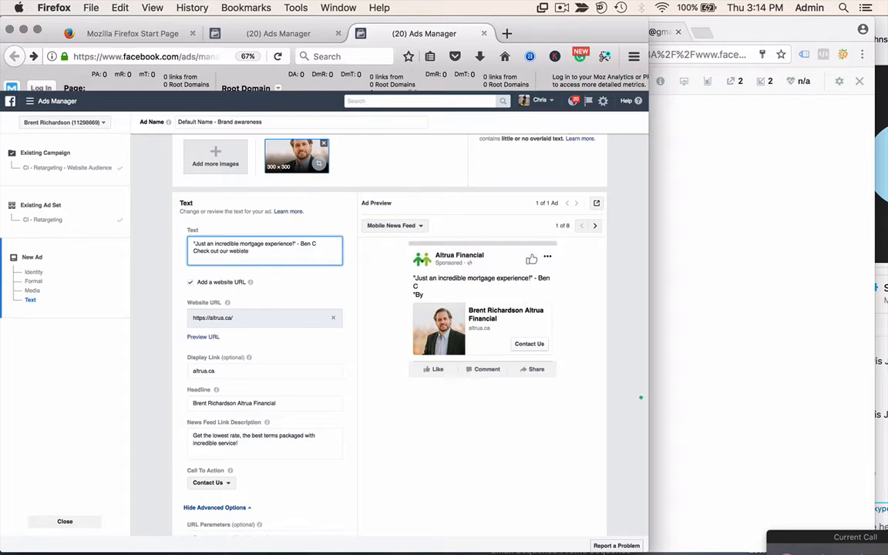
key(BackSpace)
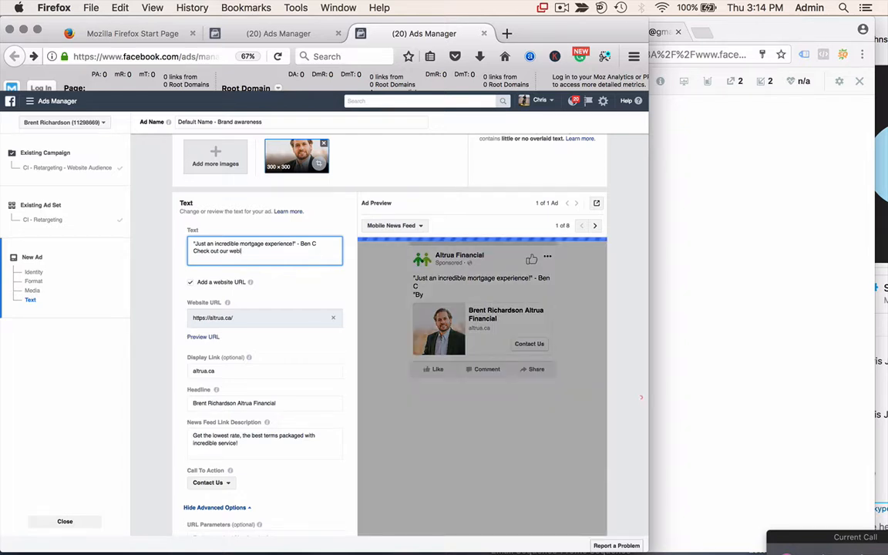
key(BackSpace)
key(BackSpace)
text(s)
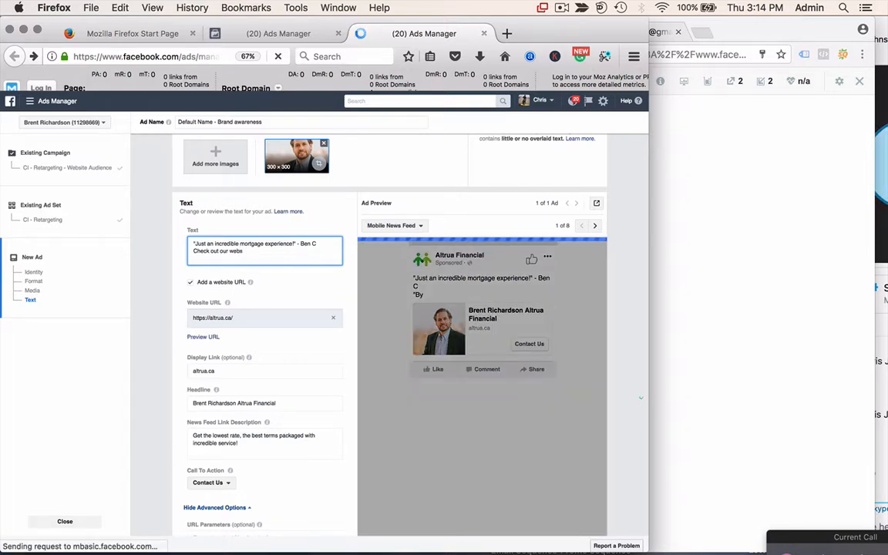
text(ite to see wh)
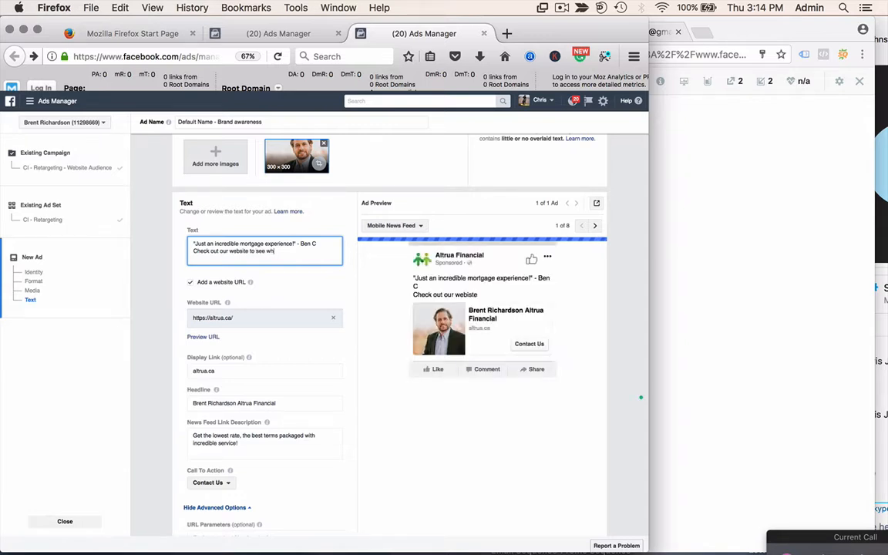
text(at our client)
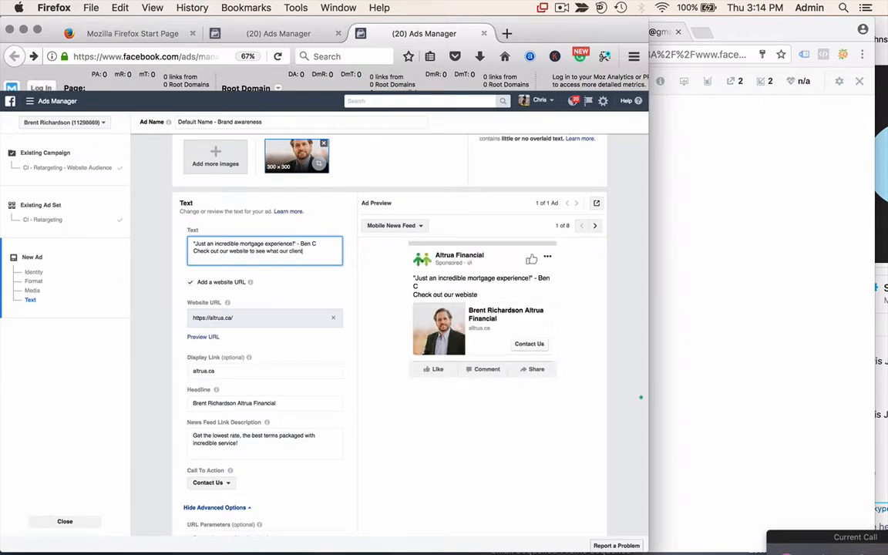
text(s have to say about)
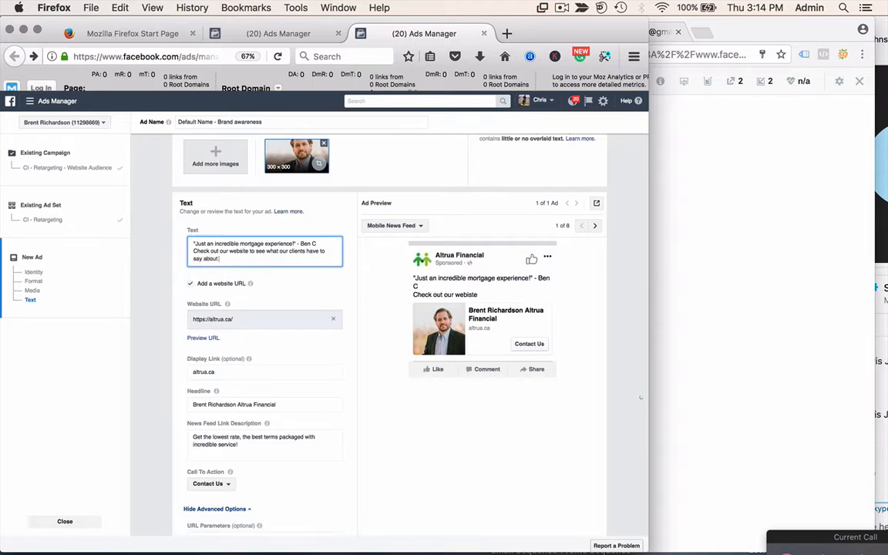
text( our ser)
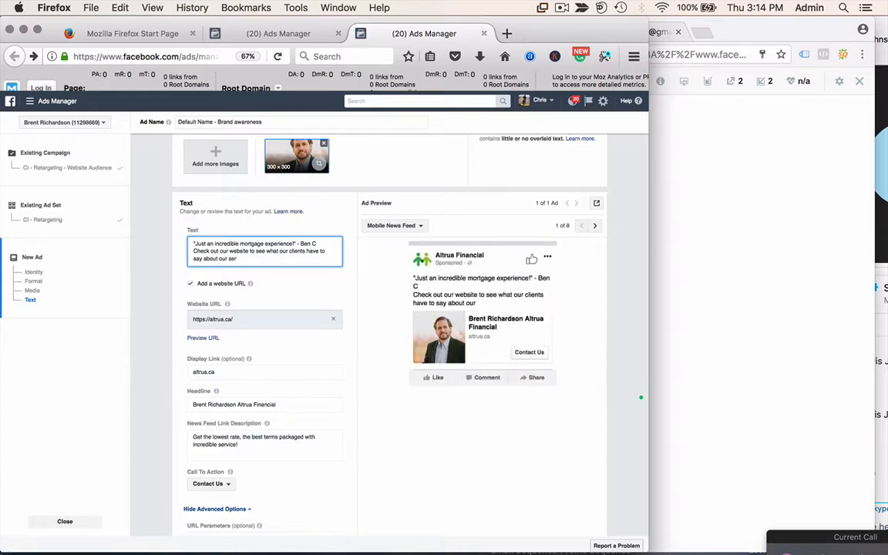
text(vice!)
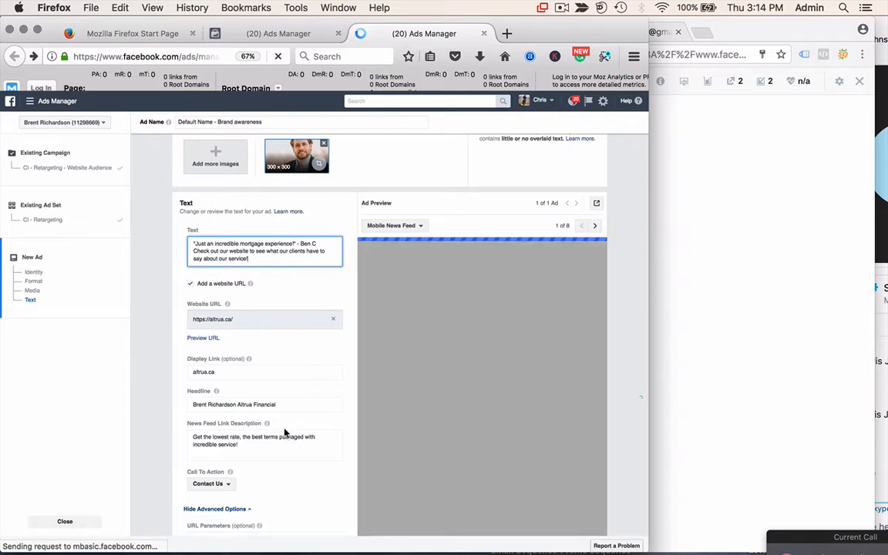
scroll(284, 433, down, 5)
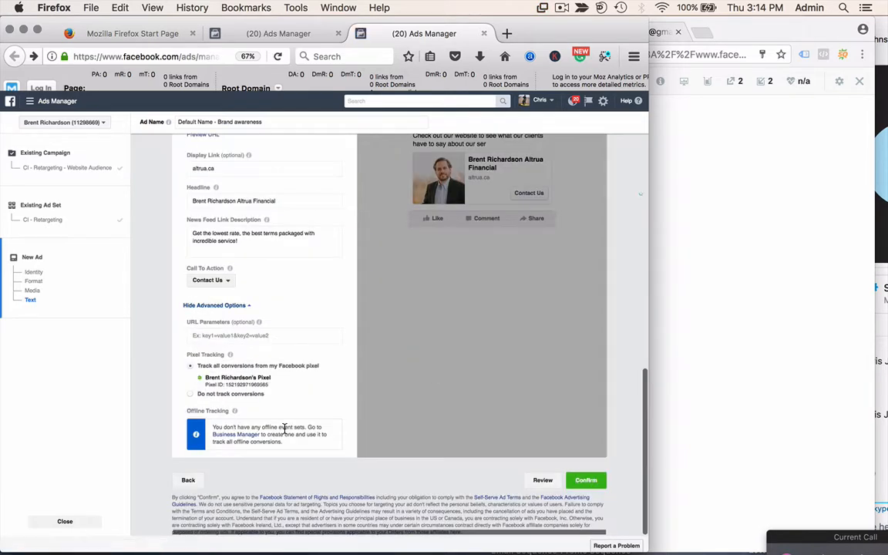
- Submit the testimonial ad for review and start another duplicate in the CI - Retargeting ad set
click(582, 483)
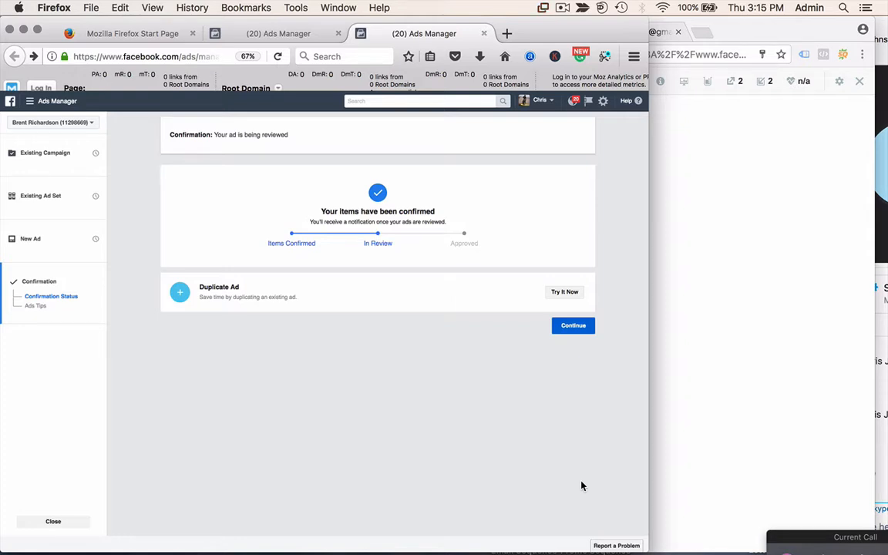
click(565, 293)
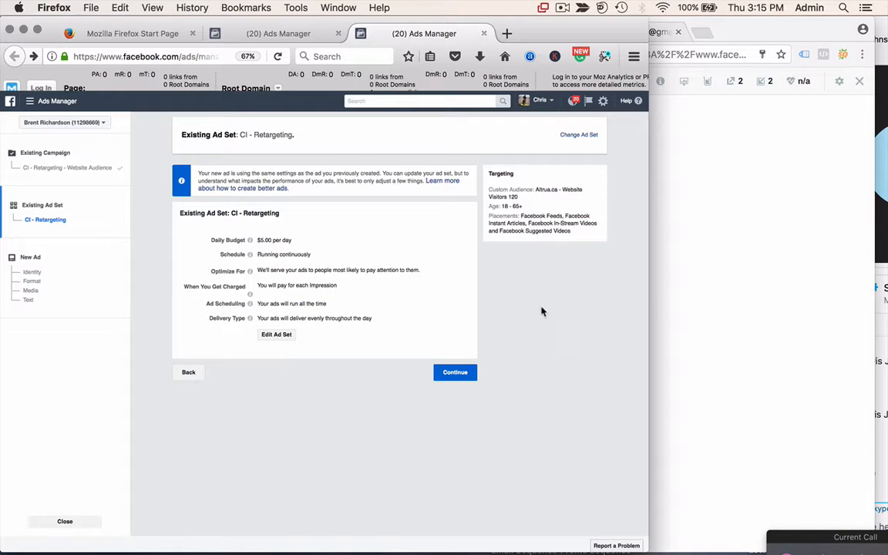
click(457, 376)
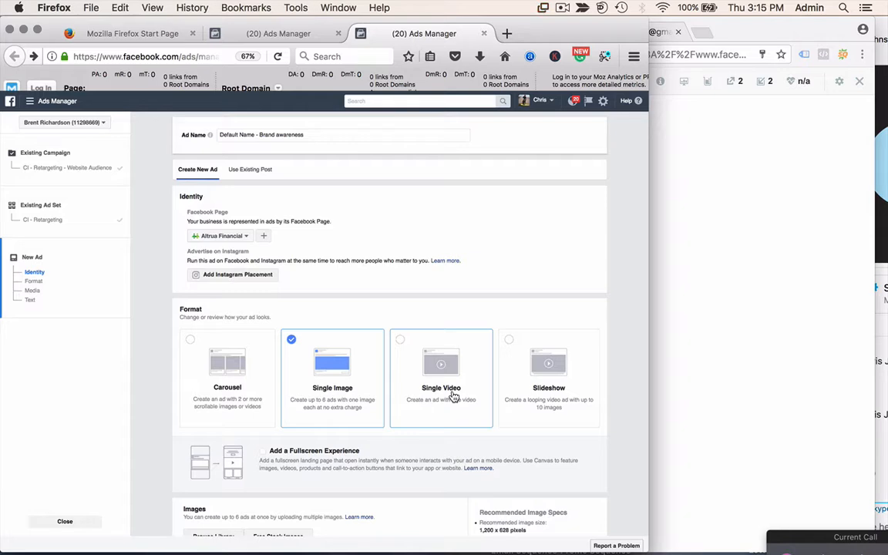
- Clear the new ad's existing main text
scroll(454, 396, down, 10)
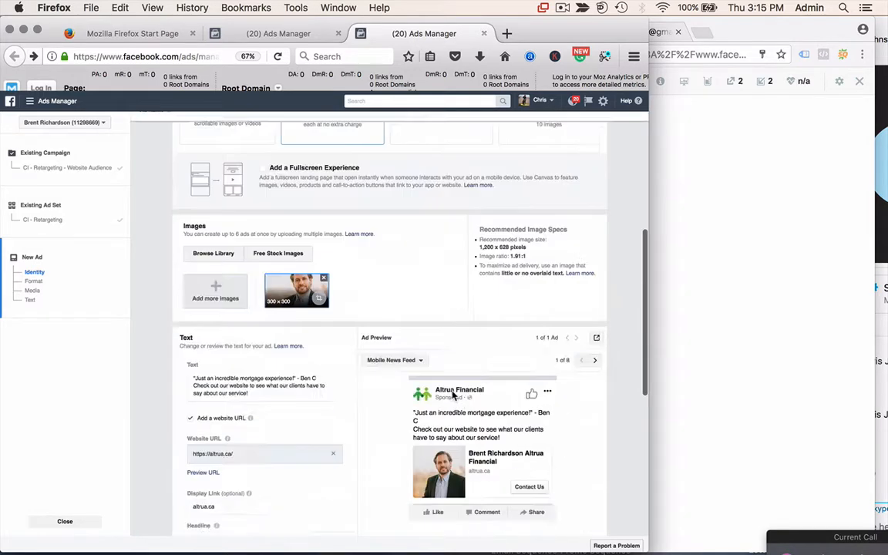
scroll(295, 370, down, 1)
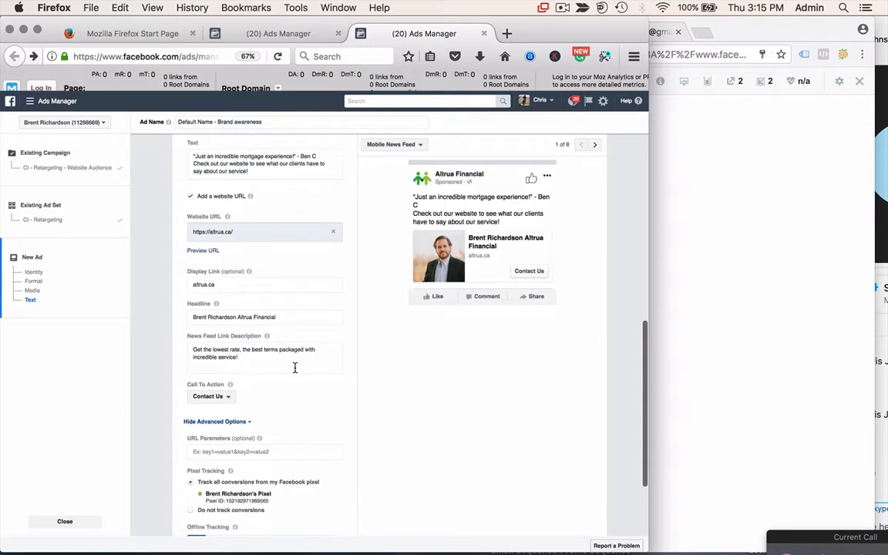
click(268, 351)
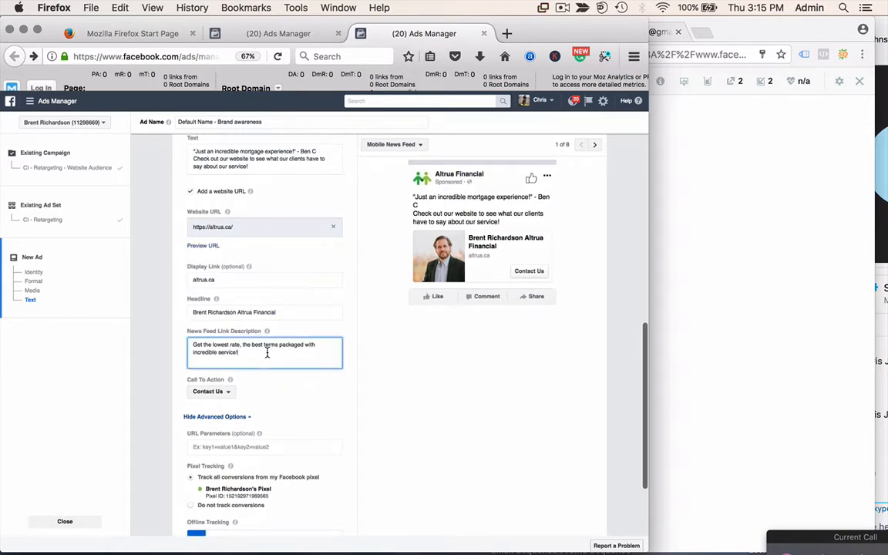
key(super+a)
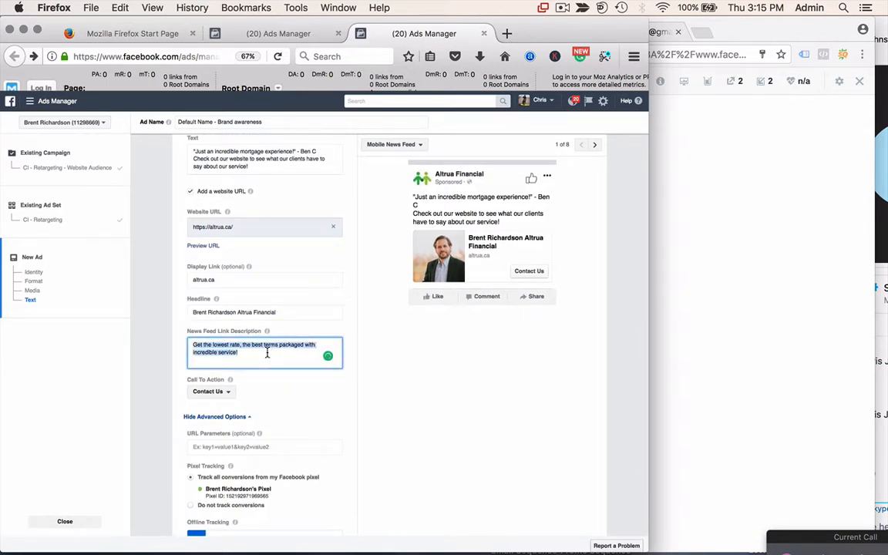
scroll(267, 353, down, 3)
scroll(268, 352, up, 4)
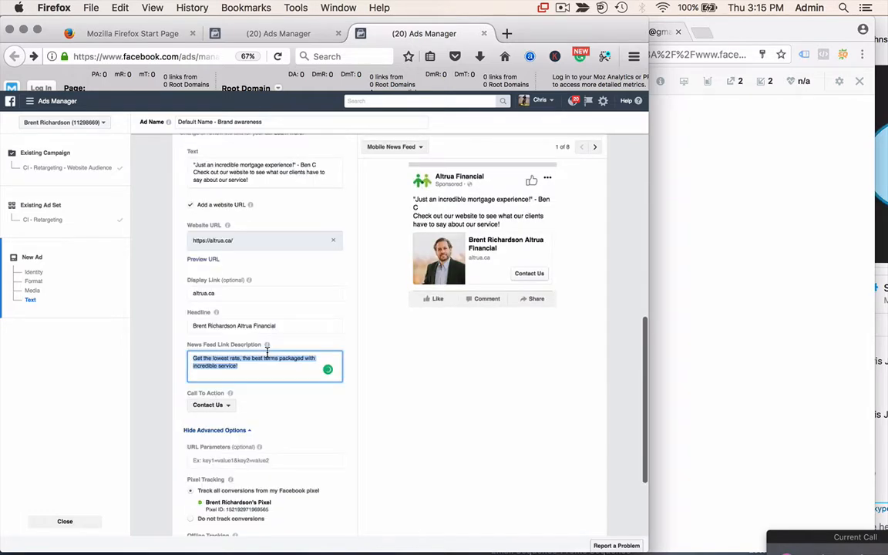
scroll(267, 353, up, 2)
mouse_move(245, 227)
mouse_down()
mouse_move(194, 215)
mouse_move(251, 227)
mouse_up()
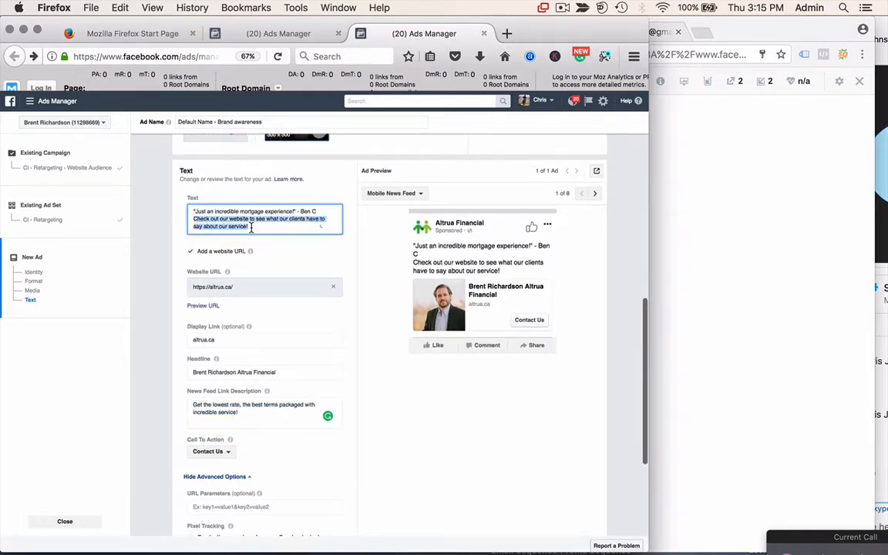
key(super+a)
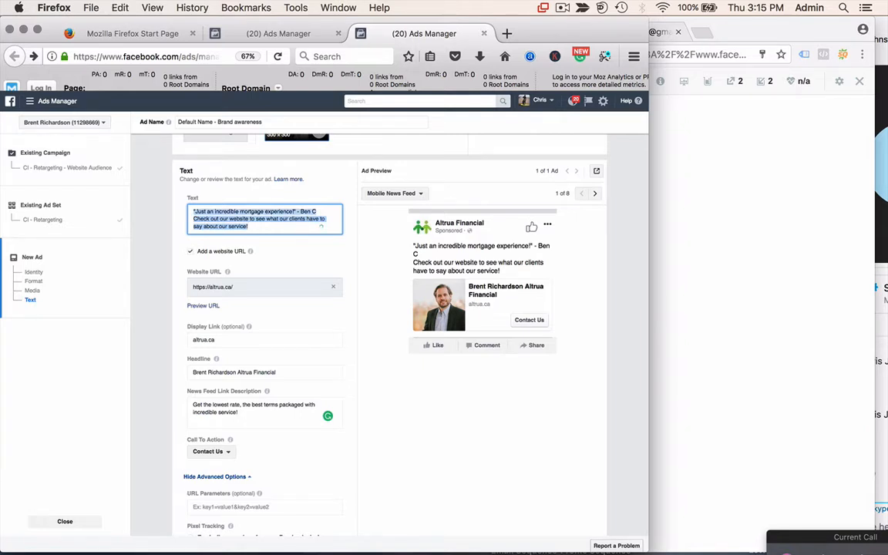
key(BackSpace)
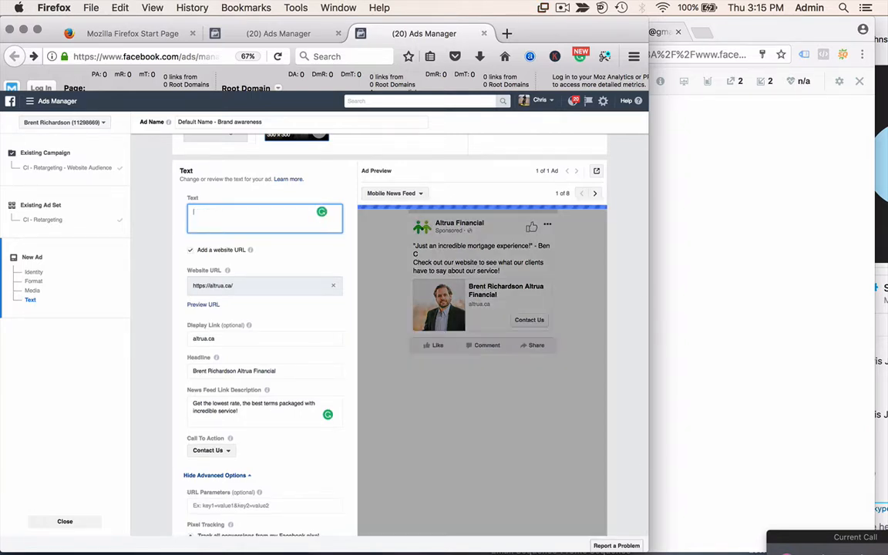
- Type the 'Mortgage Rates are INCREASING' message offering a lower Altrua rate in 5 minutes, no cost, no obligation
text(Mortga)
text(ge)
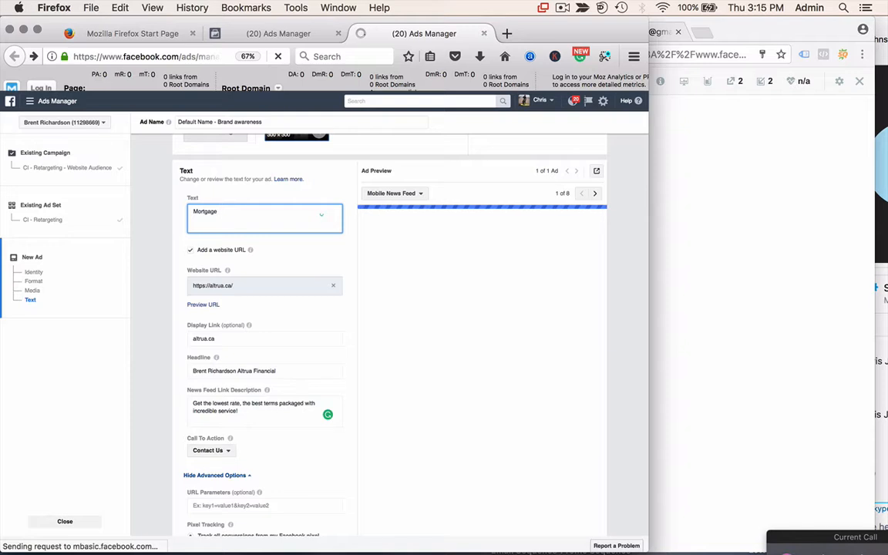
text( Rates are INCRE)
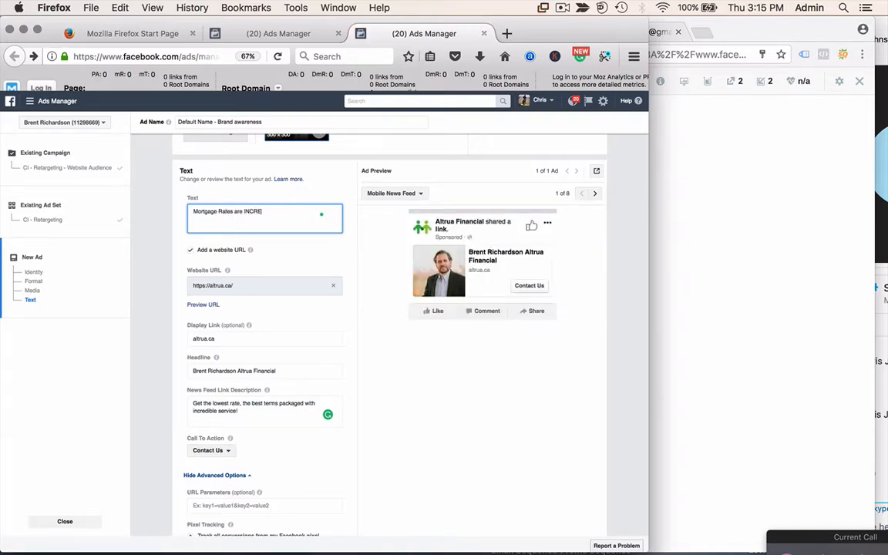
text(SING. Lock in your)
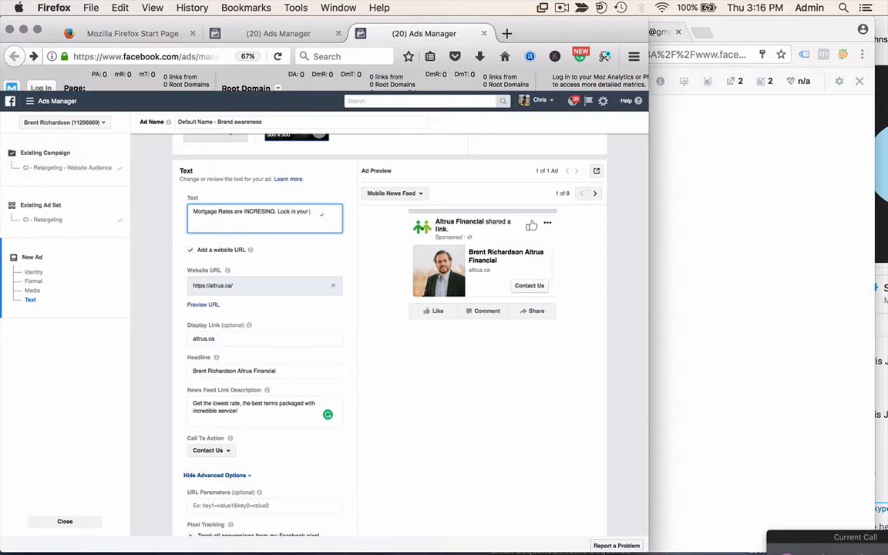
text(e)
key(BackSpace)
text(rate)
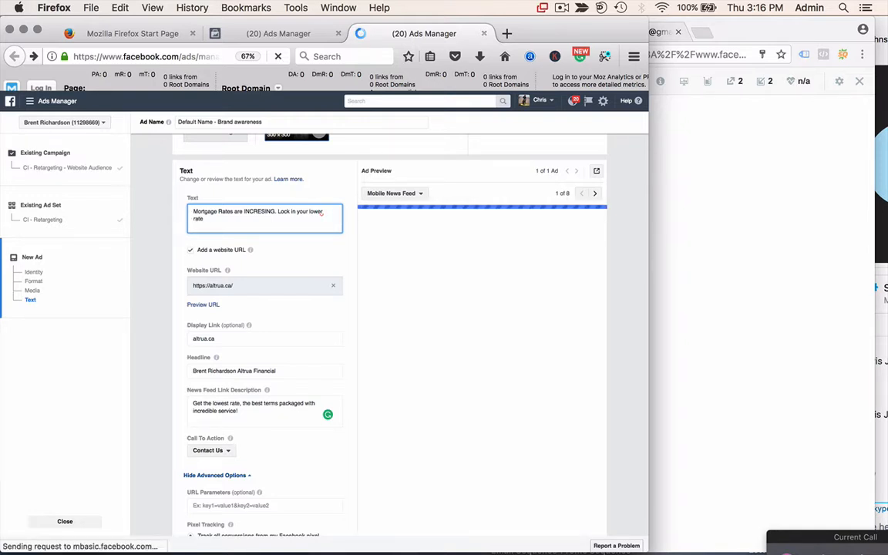
text( with At)
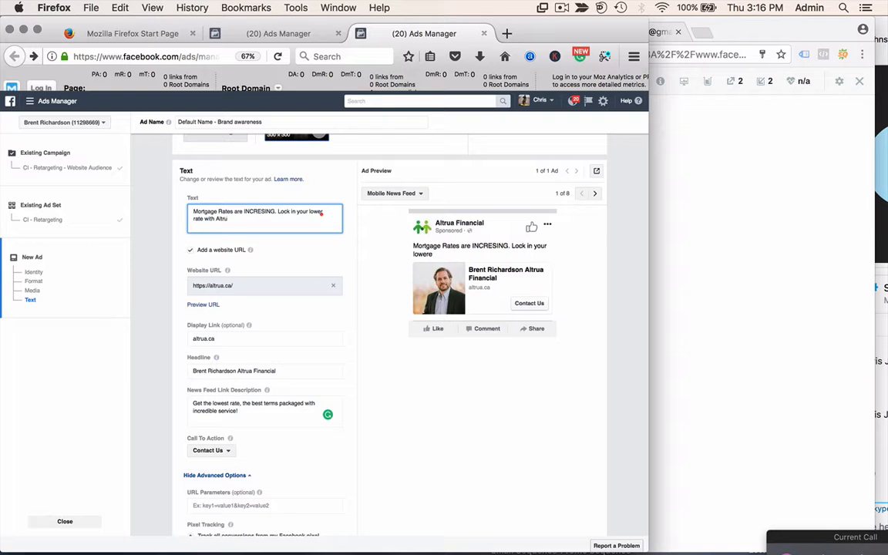
text(rua )
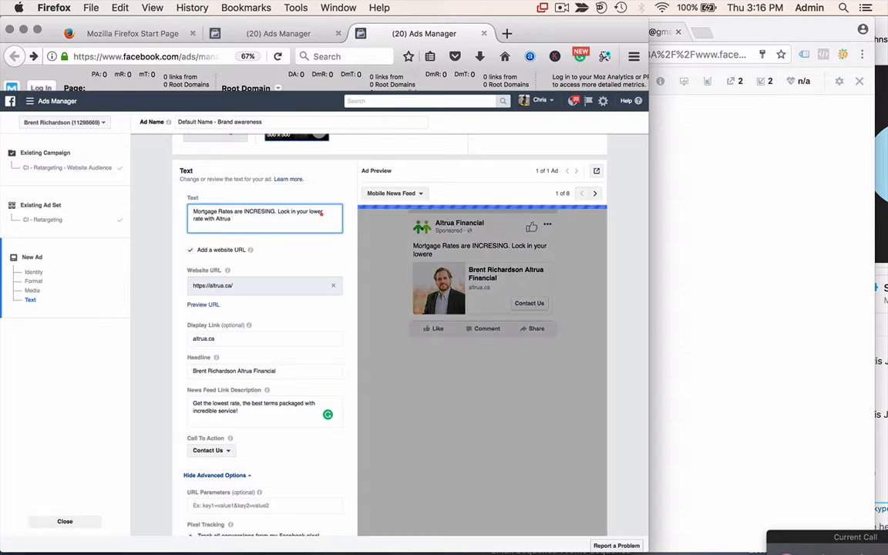
text(in 5 minut)
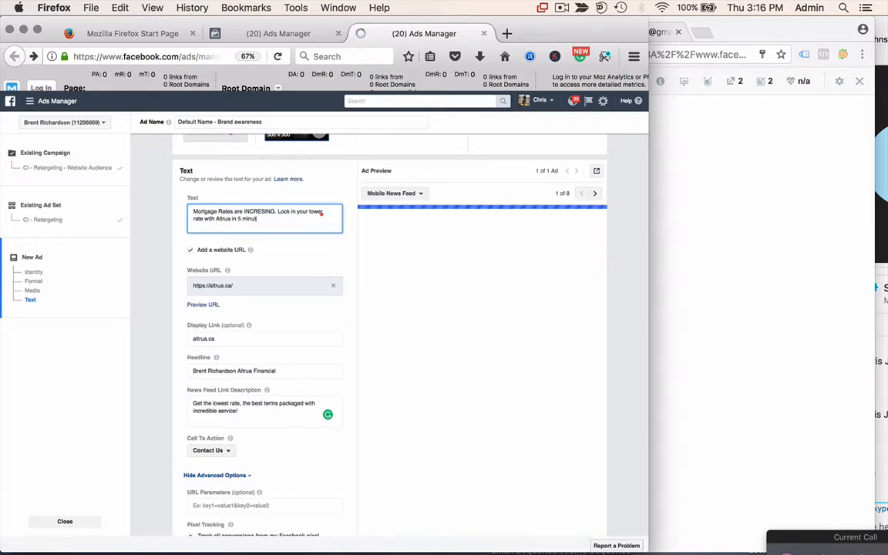
text(es.)
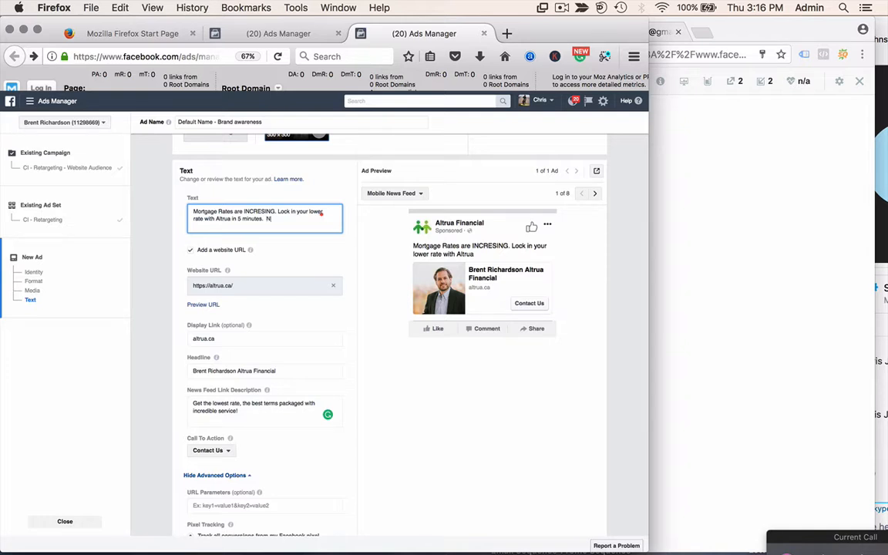
text(  No cost. No obligation.)
click(253, 280)
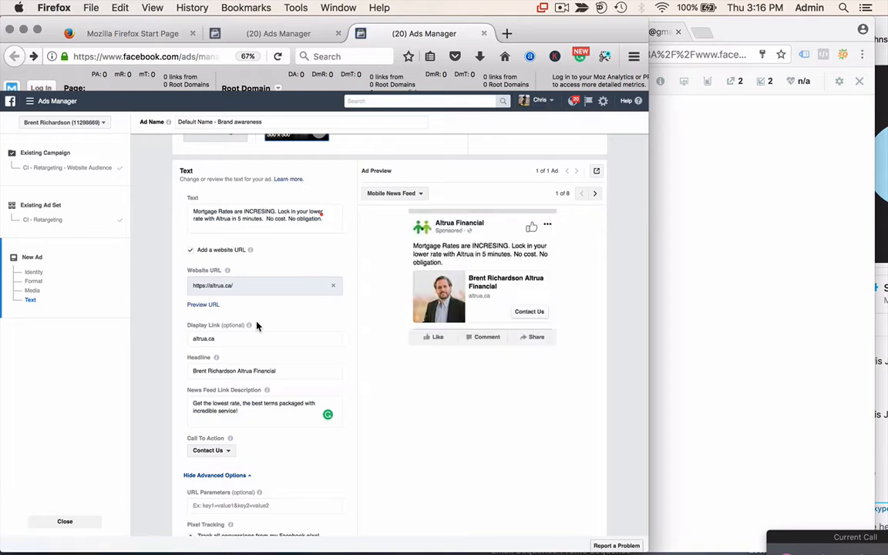
scroll(258, 325, down, 1)
- Submit the rising-rates ad for review and duplicate it into the same CI - Retargeting ad set
scroll(258, 321, down, 5)
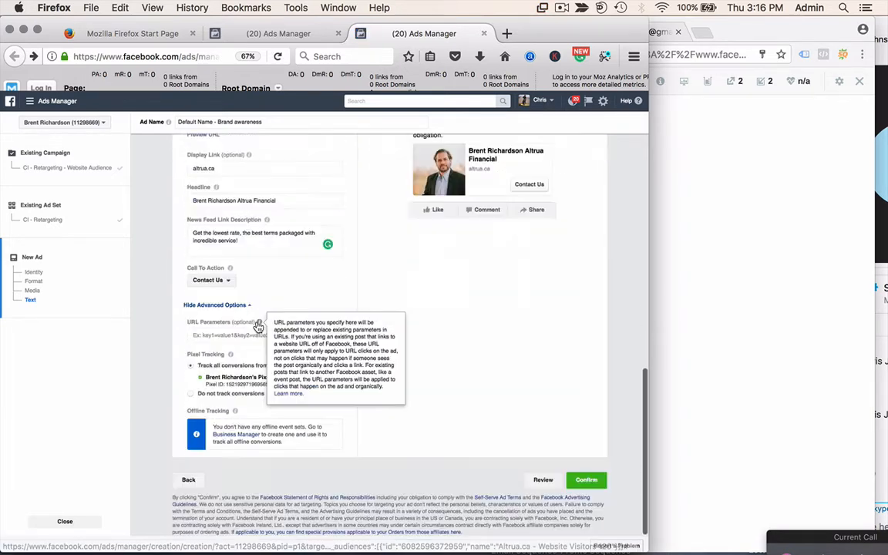
click(586, 481)
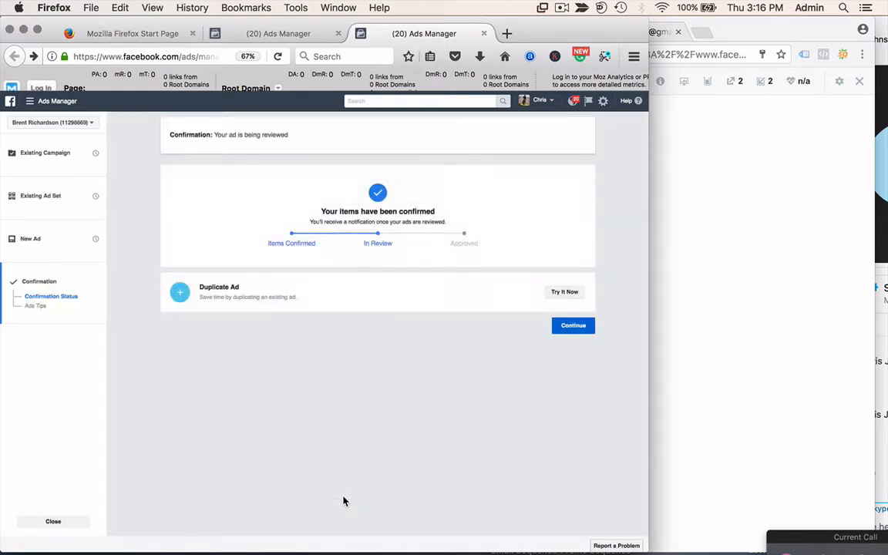
click(566, 292)
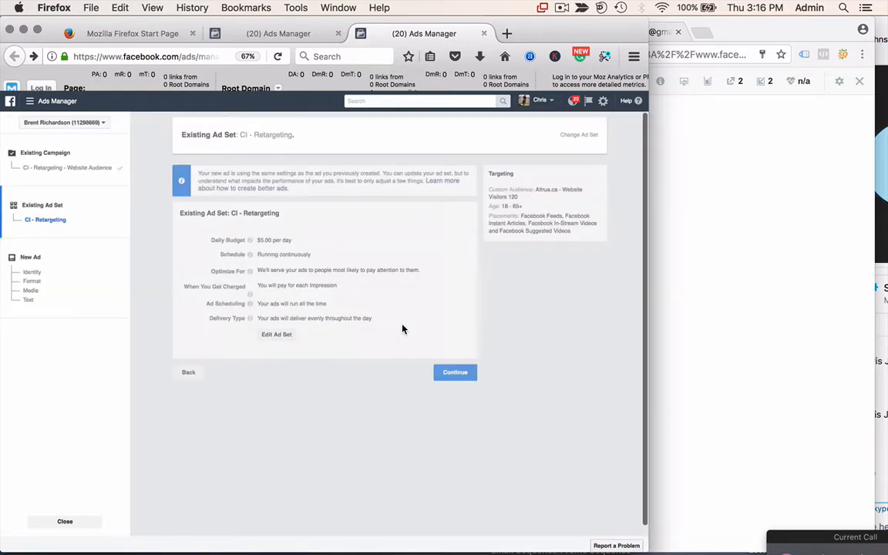
click(454, 373)
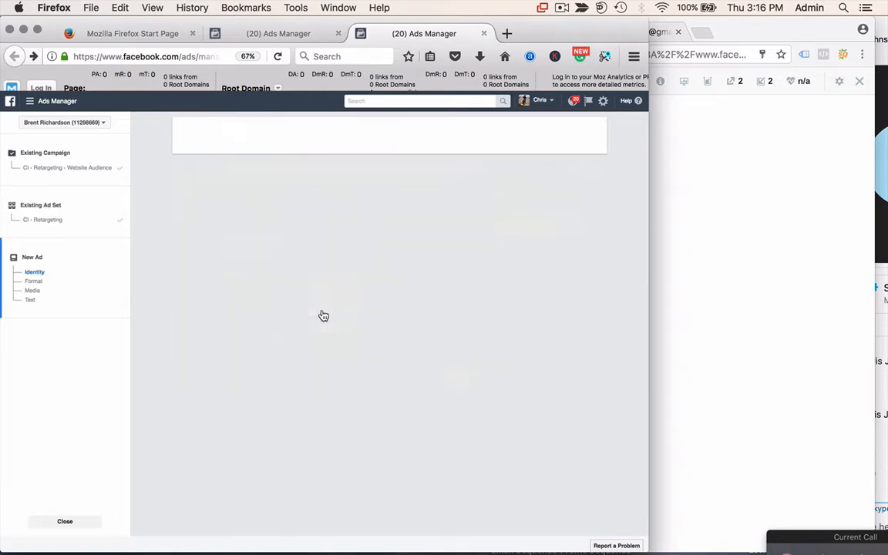
scroll(324, 314, down, 5)
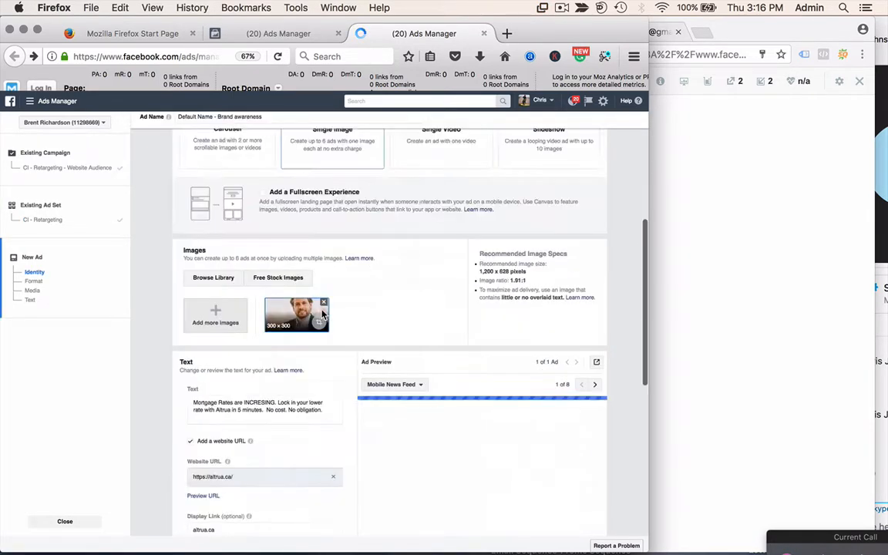
- Select the duplicated ad's entire existing text
scroll(323, 314, down, 3)
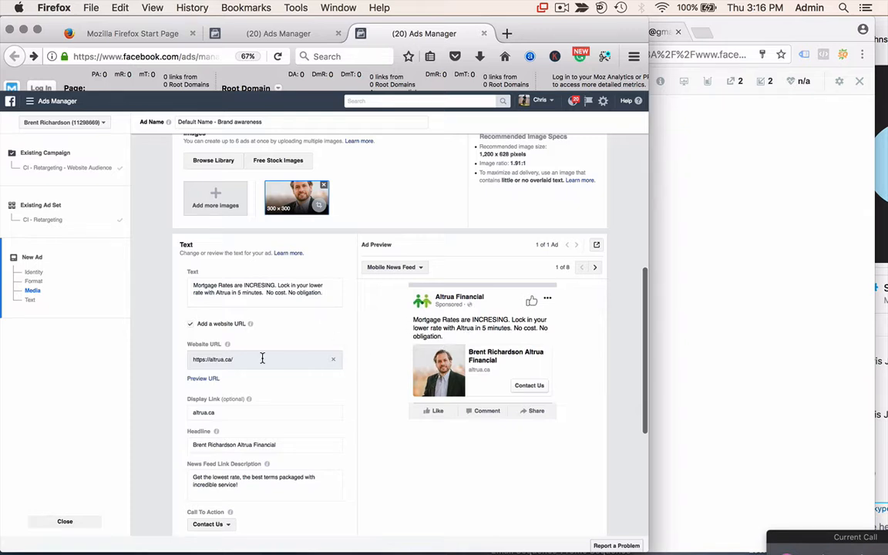
scroll(262, 357, down, 2)
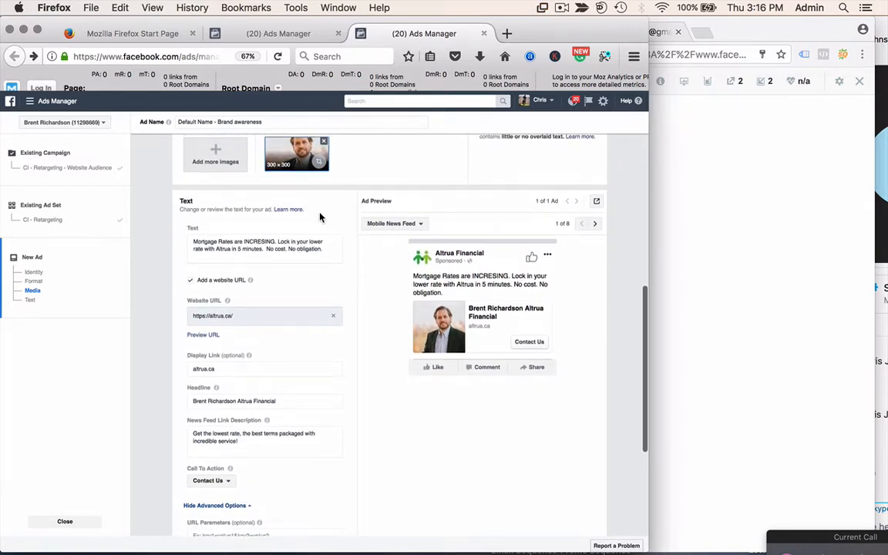
click(266, 247)
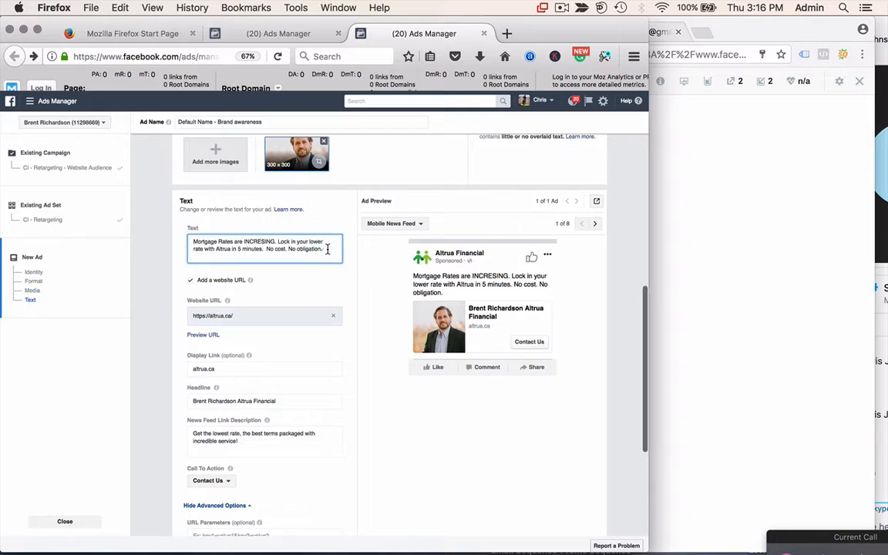
drag(193, 241, 327, 242)
click(295, 251)
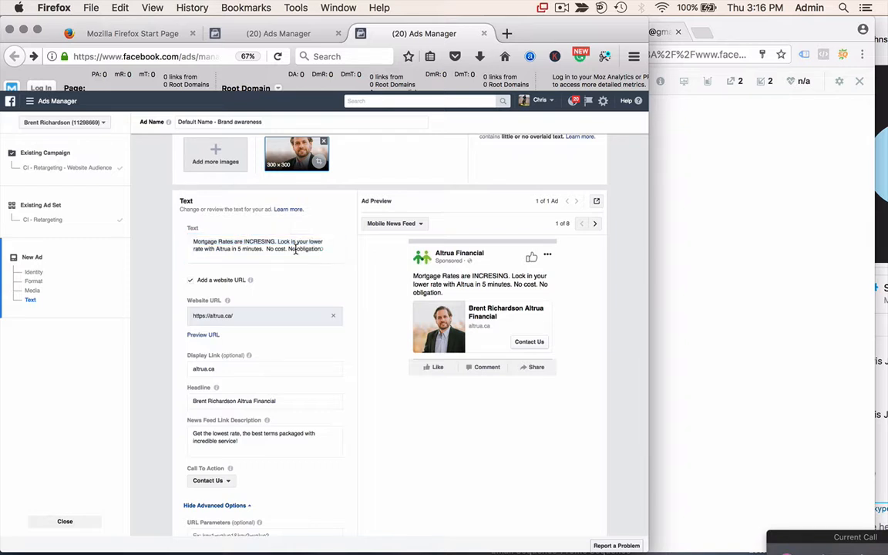
triple_click(294, 250)
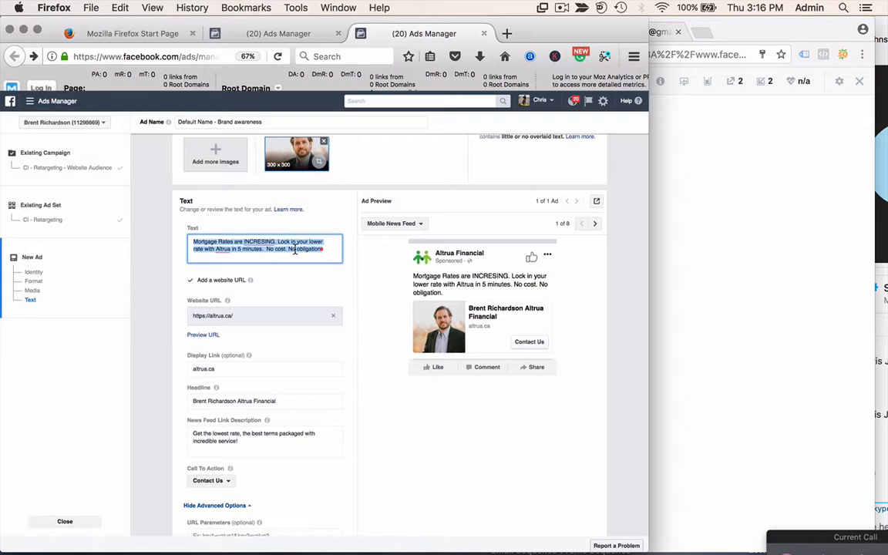
- Replace it with 'For every mortgage signed, Altrua gives back to our community!'
text(F)
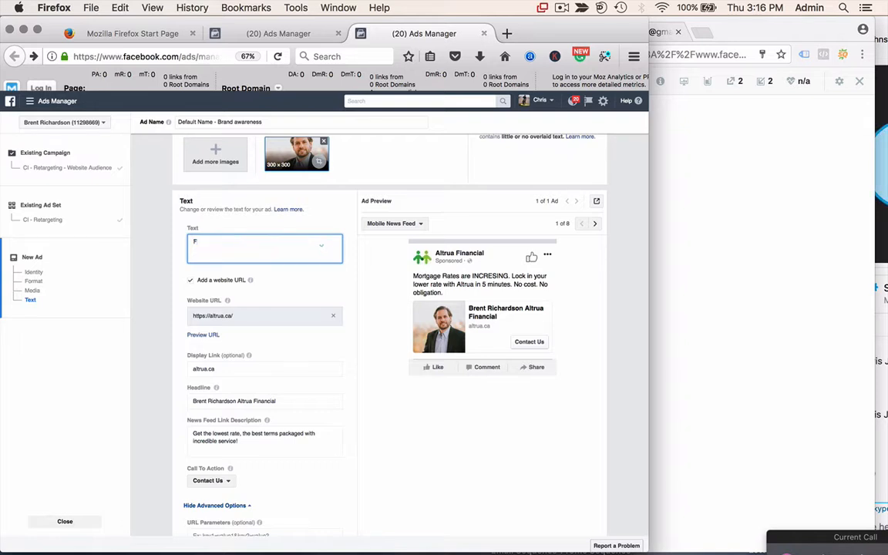
text(or e)
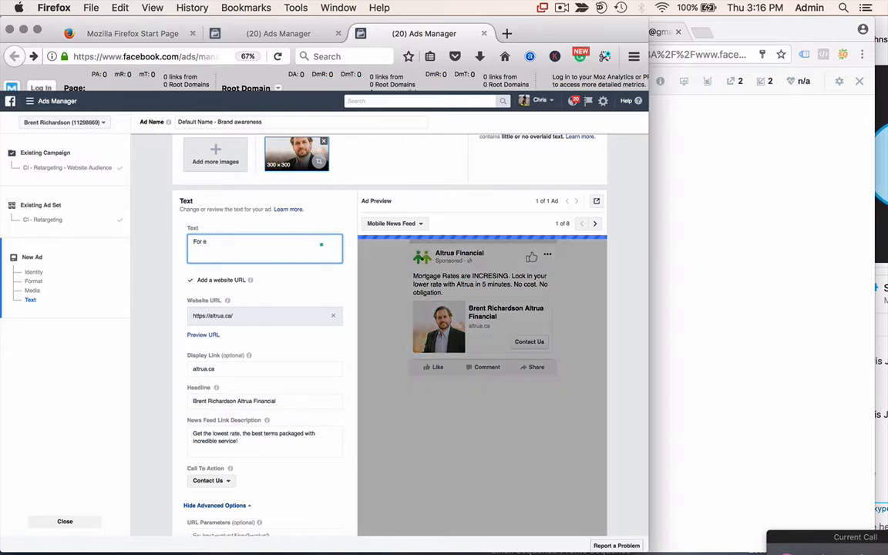
text(eer)
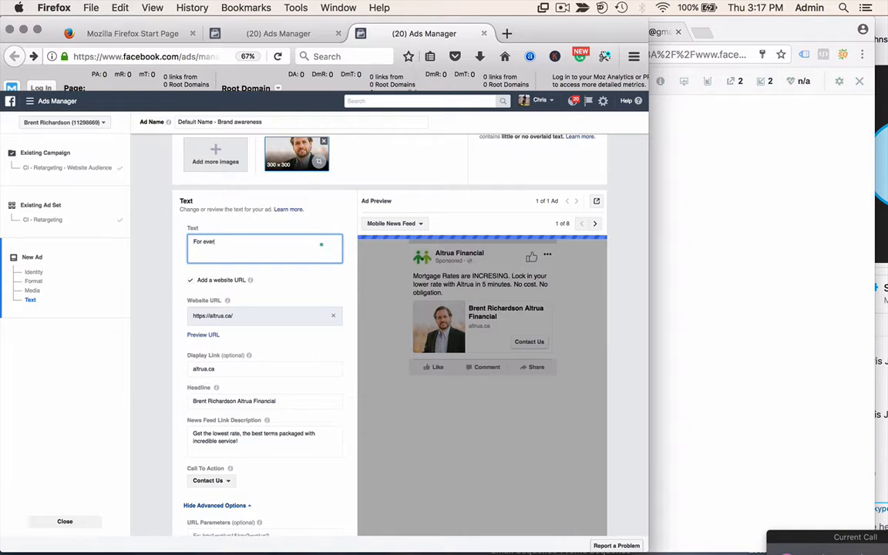
text(y mortgage signed)
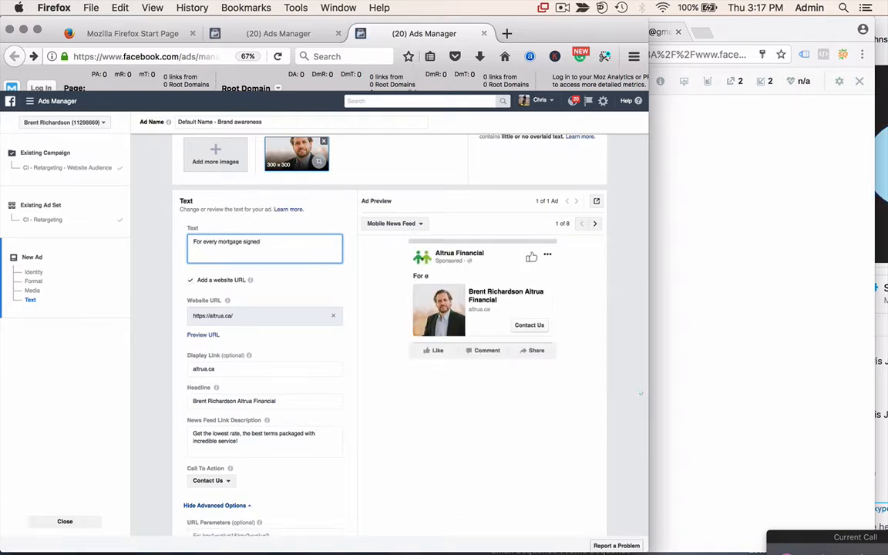
text( A)
key(BackSpace)
key(BackSpace)
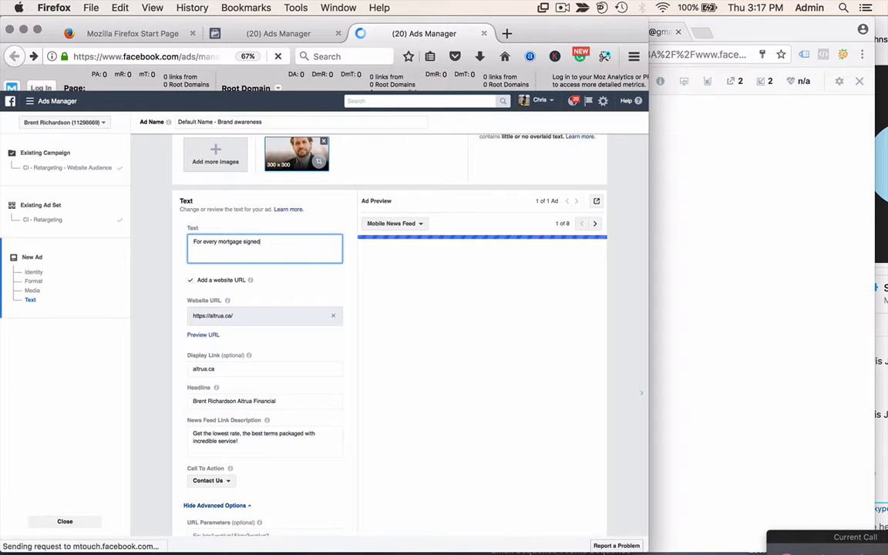
text(, Altru)
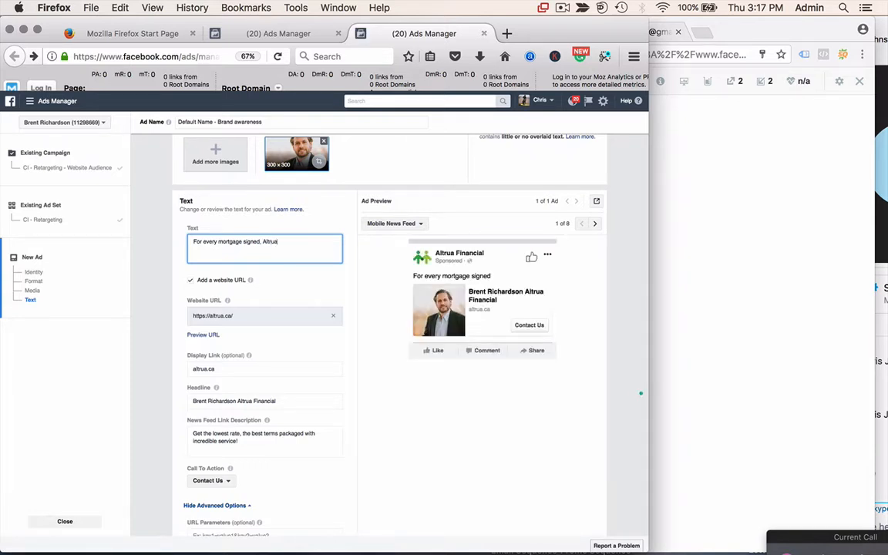
text(a )
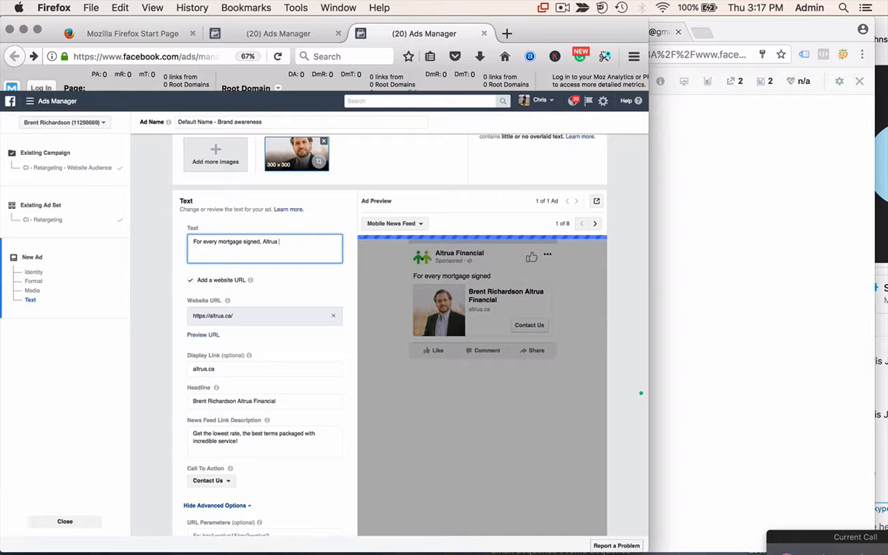
text(gives back to our community!)
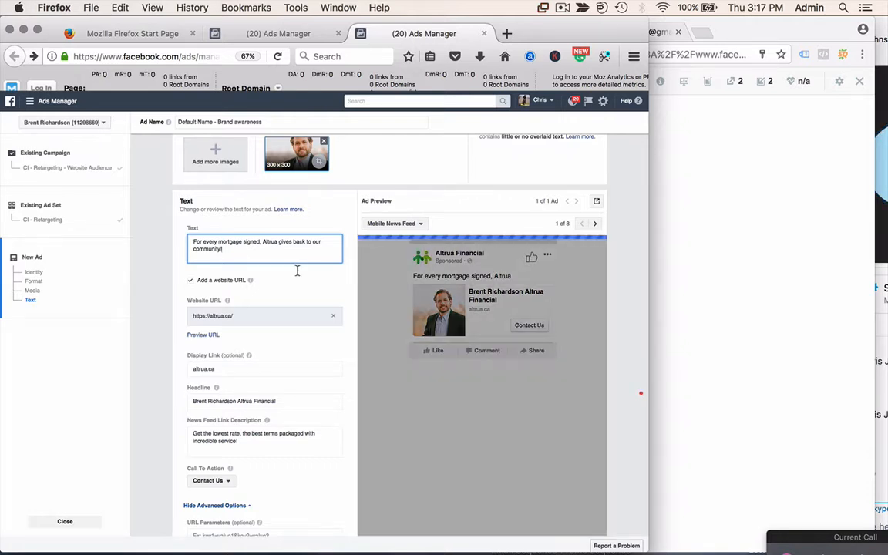
scroll(311, 367, down, 5)
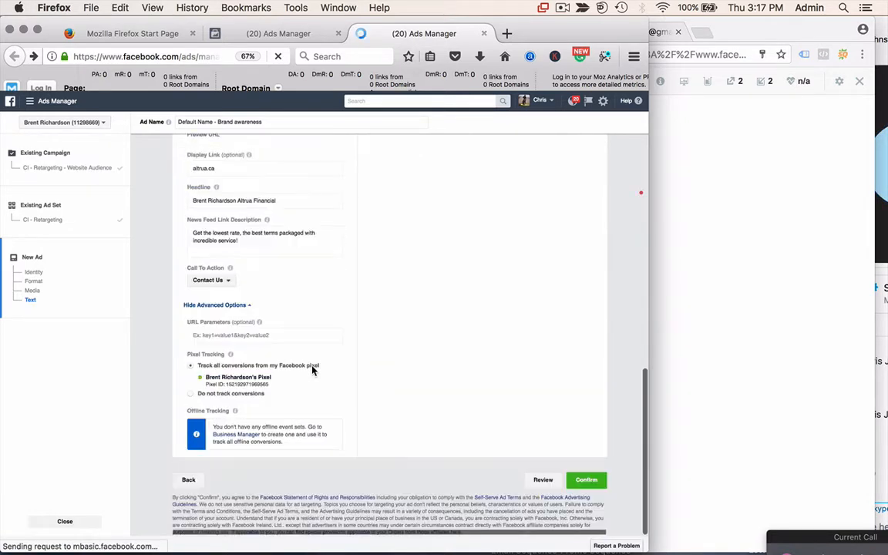
scroll(311, 370, up, 20)
scroll(311, 370, down, 5)
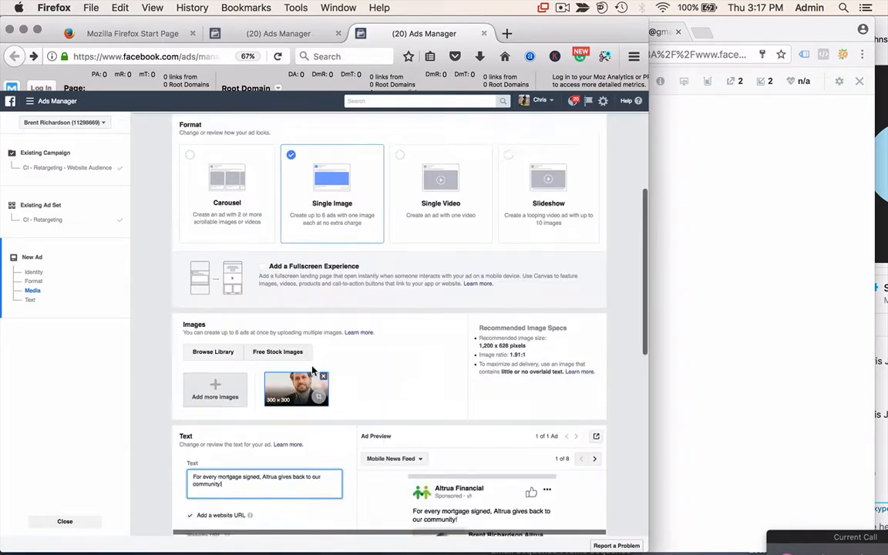
scroll(311, 370, down, 15)
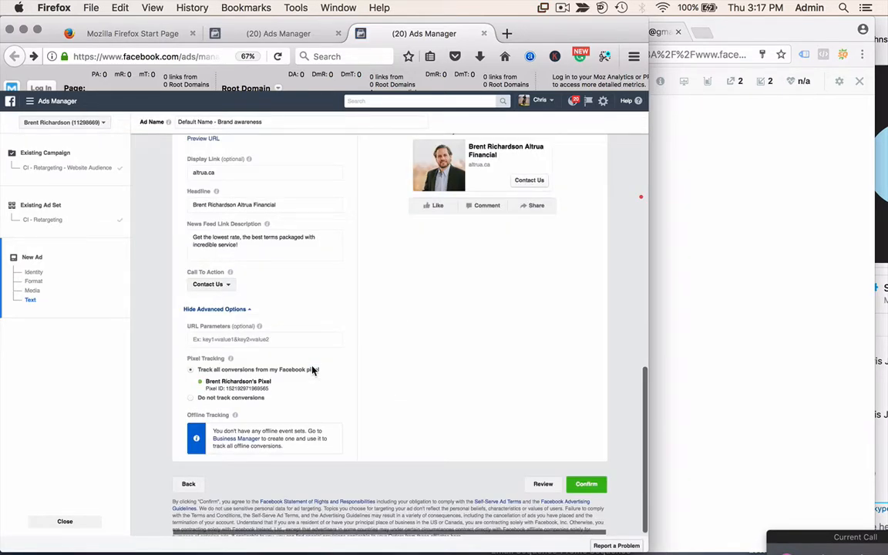
- Submit the community ad for review and start a duplicate in the CI - Retargeting ad set
click(586, 484)
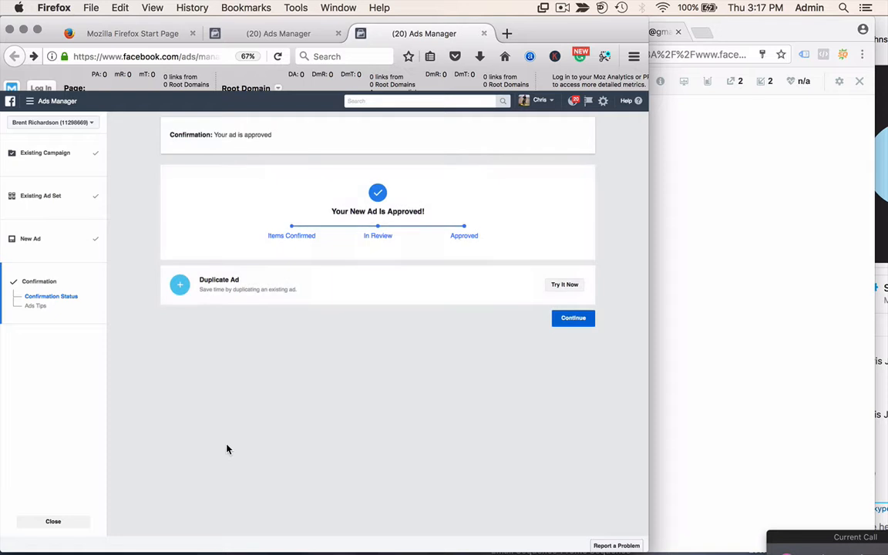
click(572, 284)
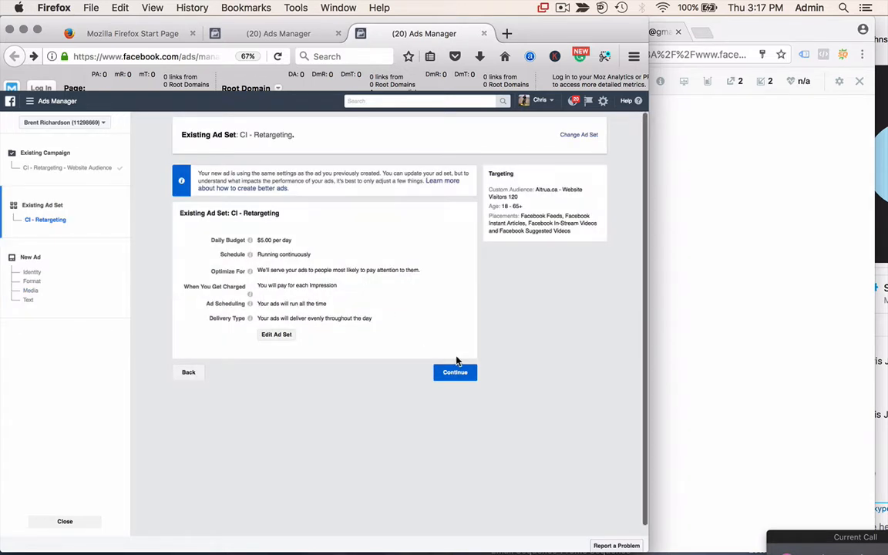
click(456, 371)
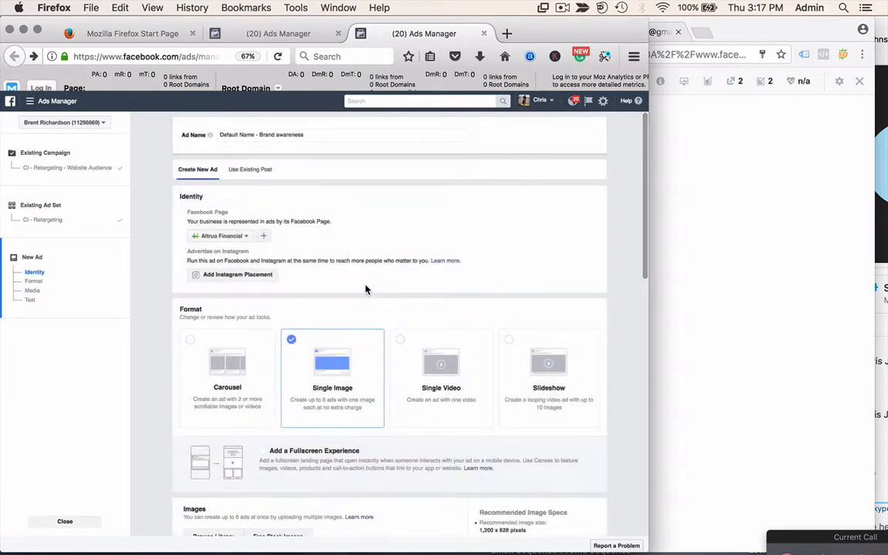
- Replace the ad text with 'Waterloo Region's Most Detailed Mortgage Calculator! Try it Free today.'
scroll(364, 289, down, 4)
scroll(365, 290, down, 5)
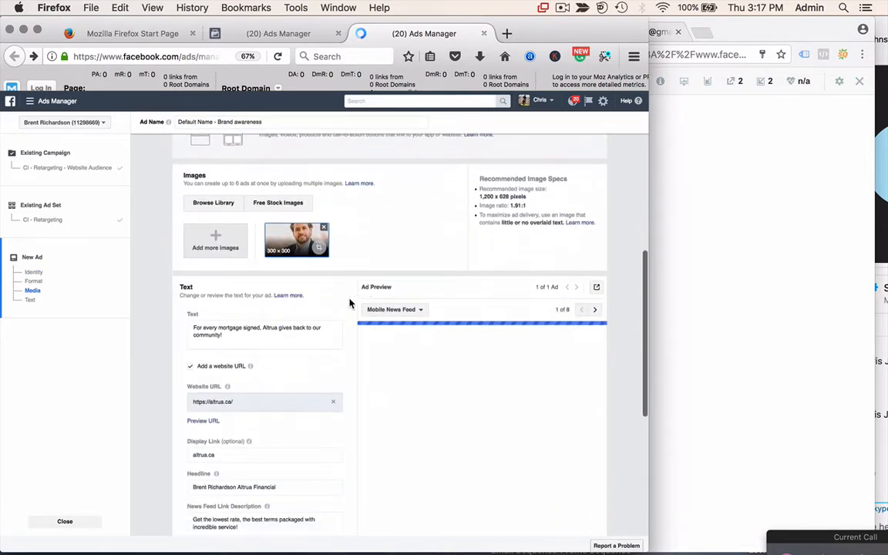
click(190, 330)
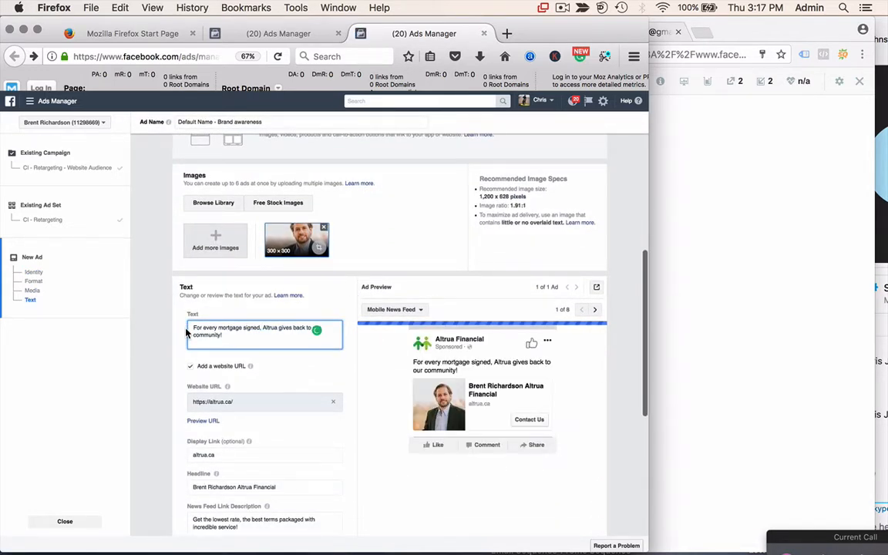
triple_click(190, 327)
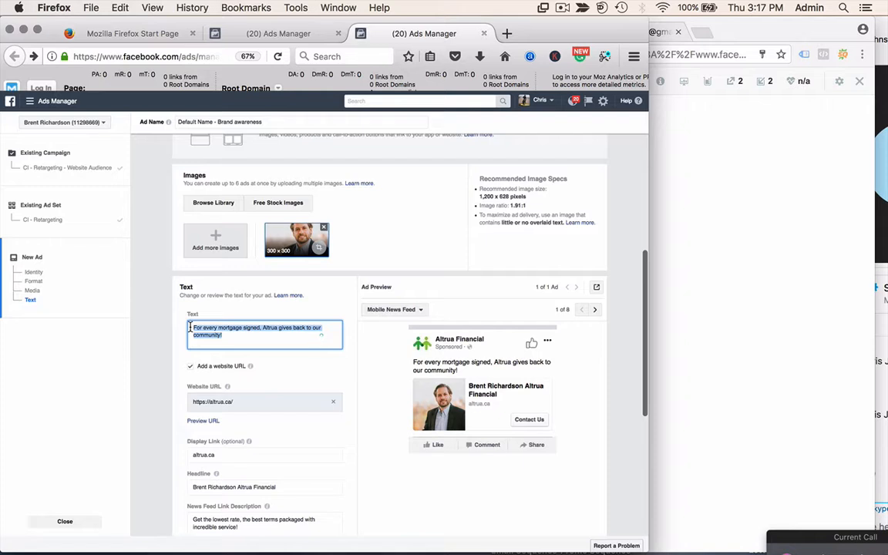
text(Wa)
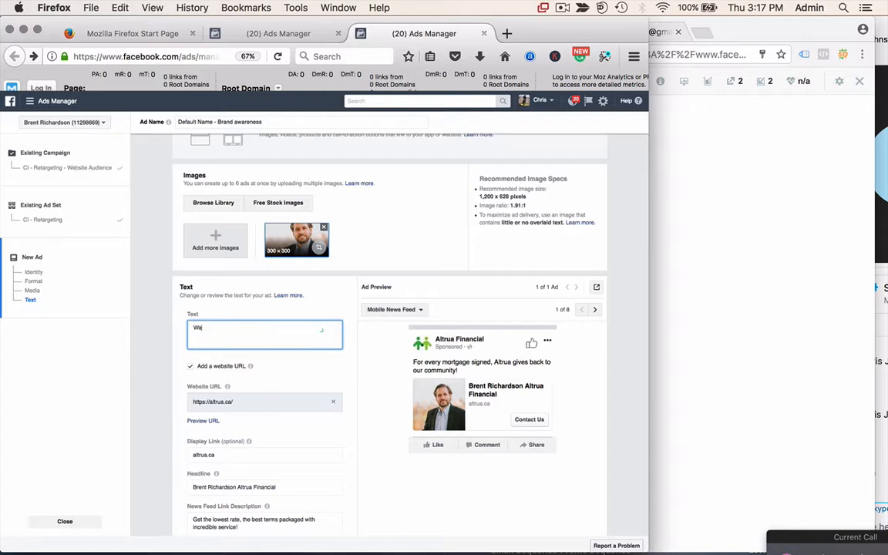
text(terloo Region!)
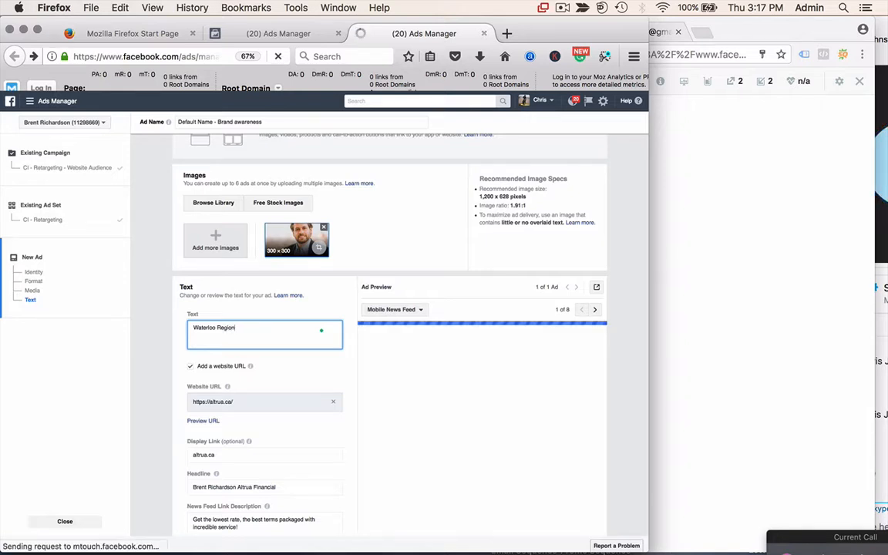
key(BackSpace)
text('s)
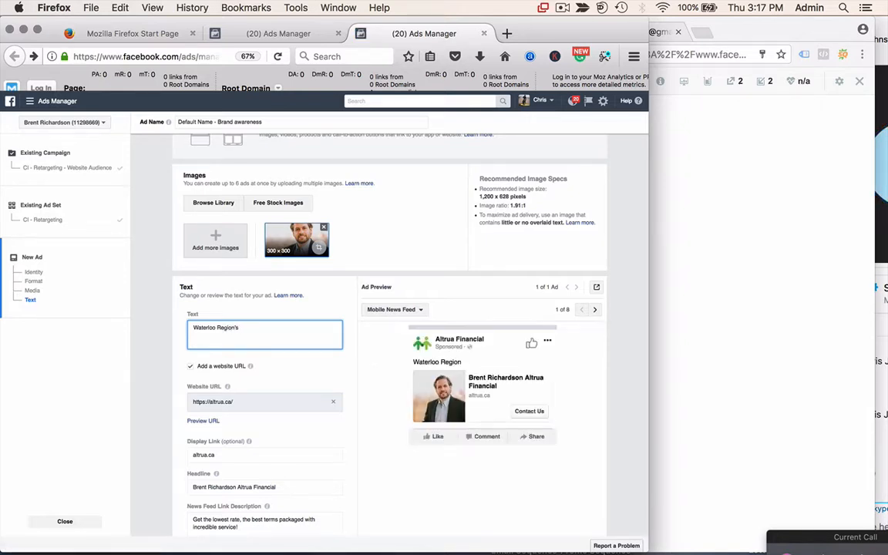
text( Most )
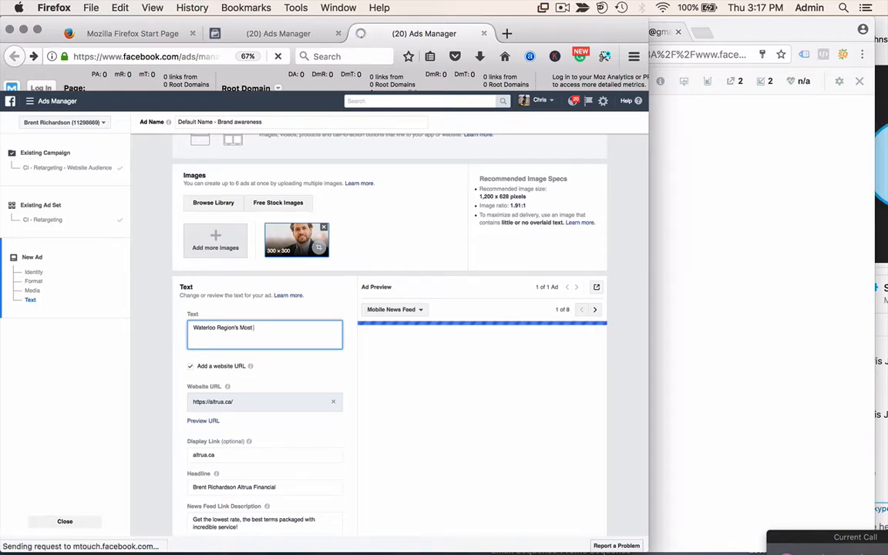
text(Detaile)
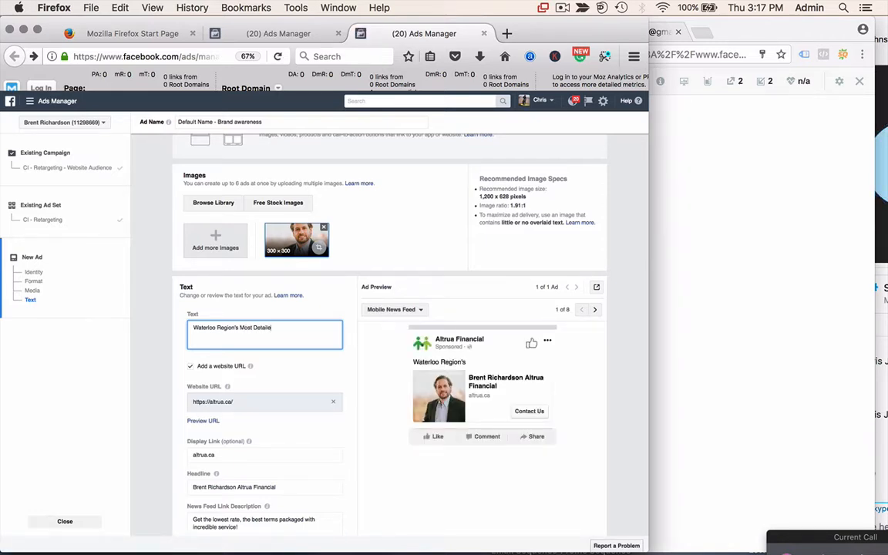
text(d Mortgage Calcul)
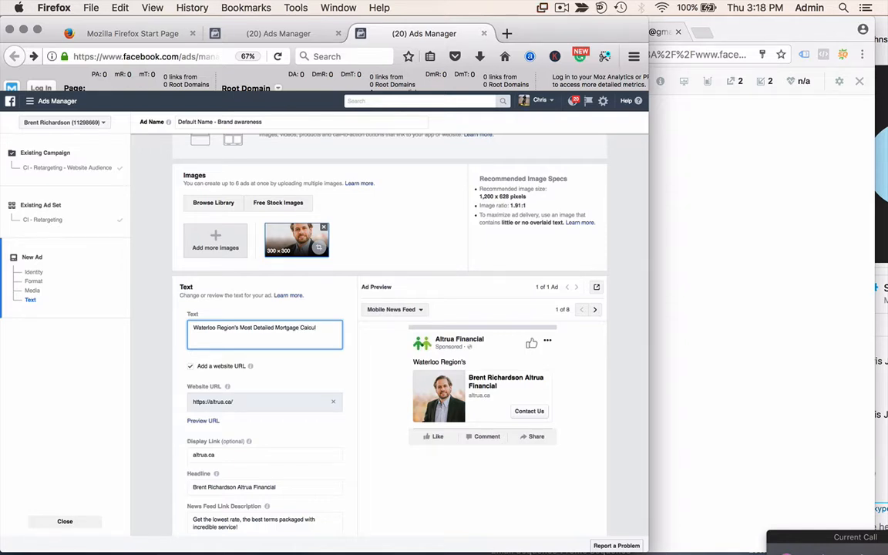
text(ator)
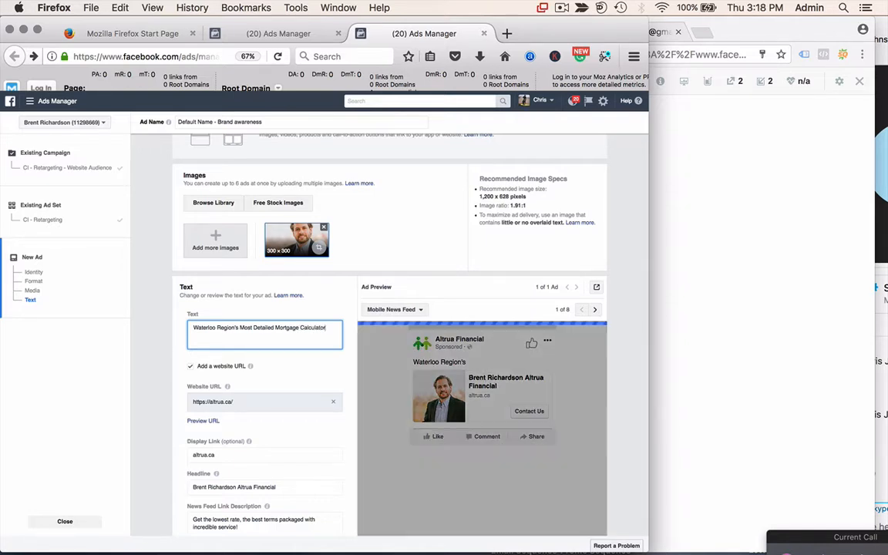
text(! Tr)
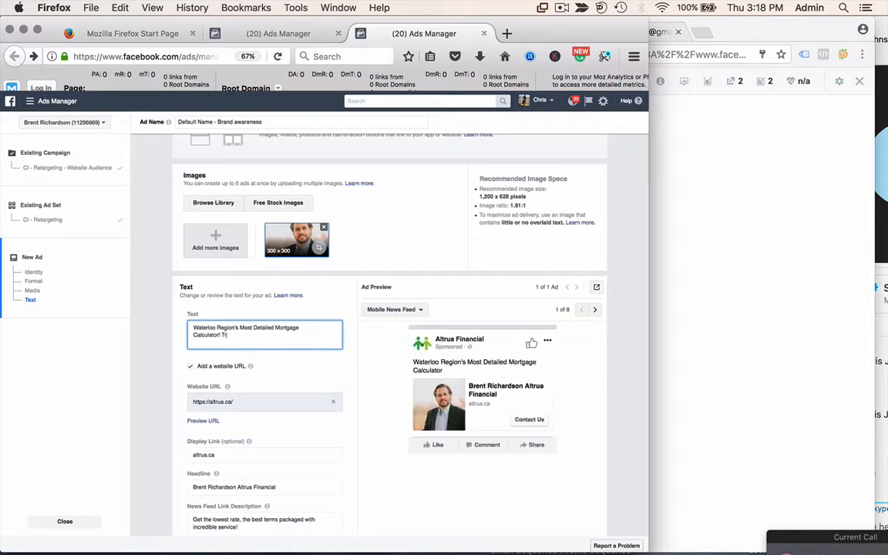
text(y it Free today!)
scroll(153, 414, down, 3)
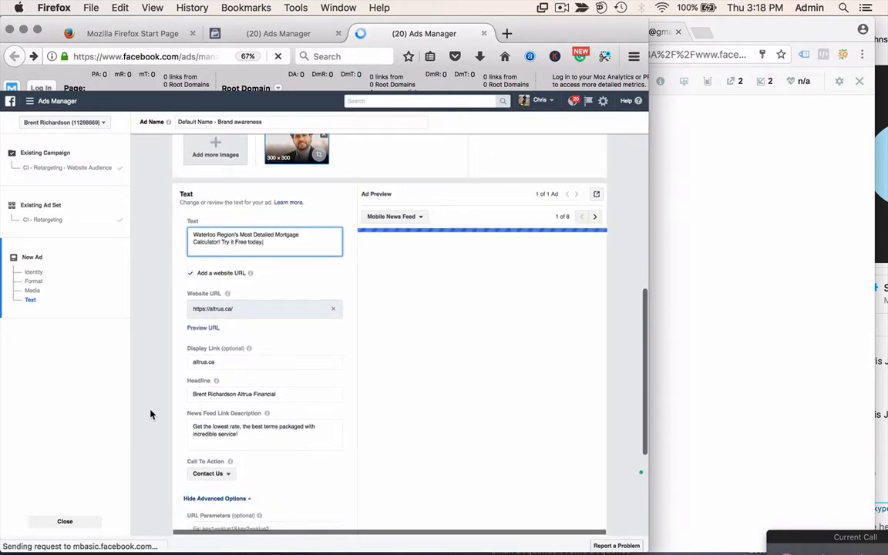
scroll(150, 414, down, 5)
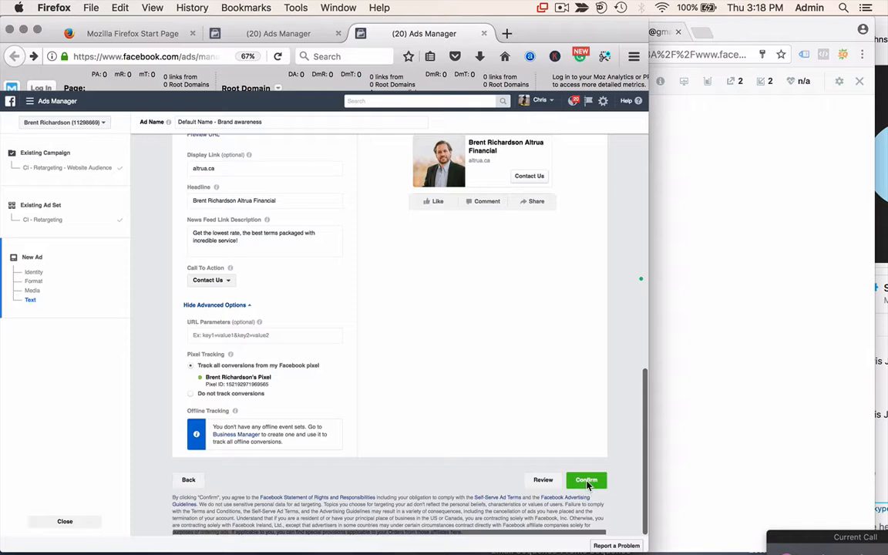
- Confirm the Waterloo Region ad and continue back to the Ads list showing Pending Review
click(587, 481)
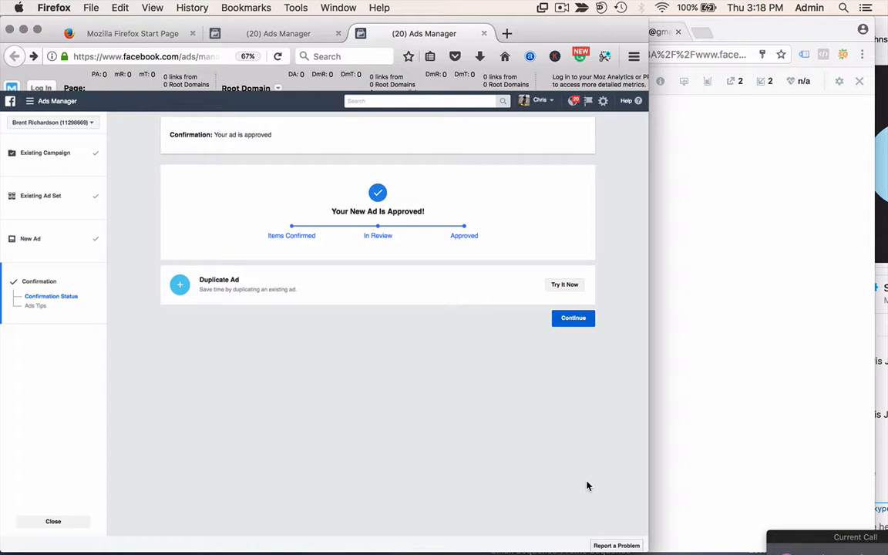
click(573, 319)
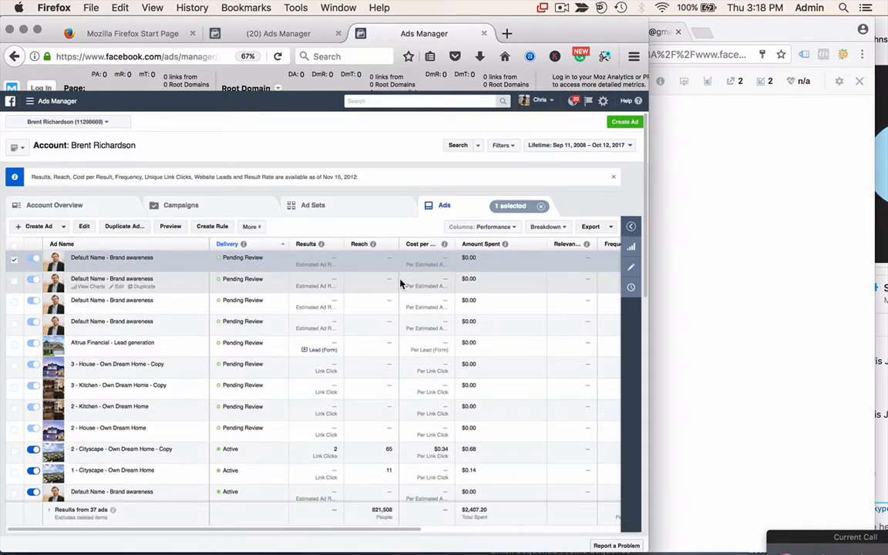
- Drill into CI - Retargeting - Website Audience, then the CI - Retargeting ad set, and open the ad editor
click(336, 207)
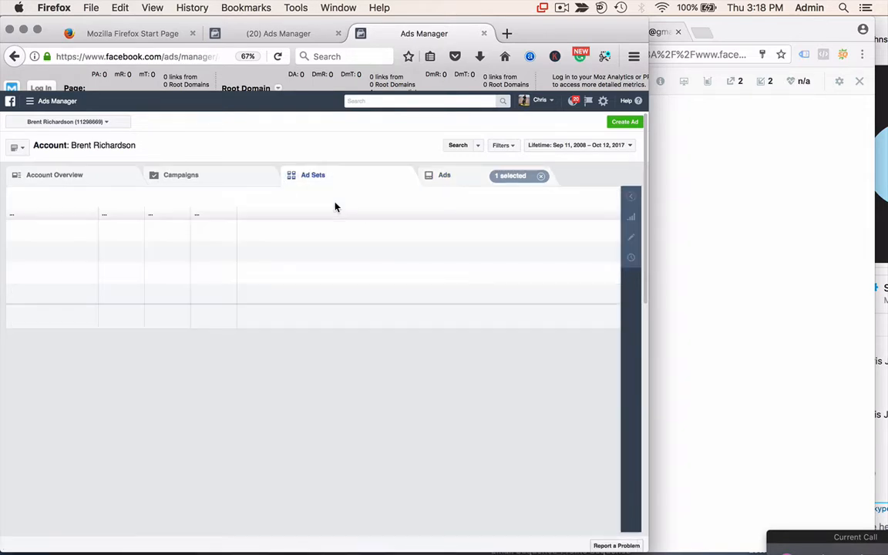
click(220, 184)
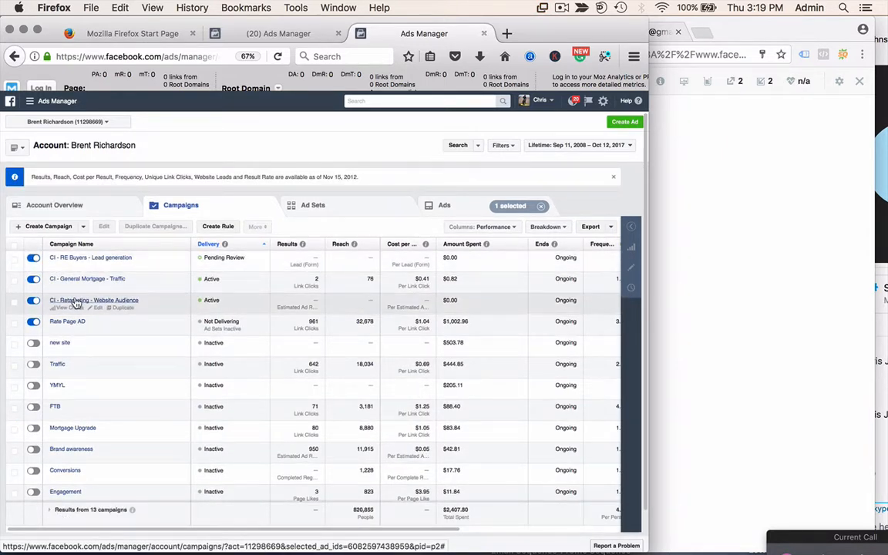
click(77, 300)
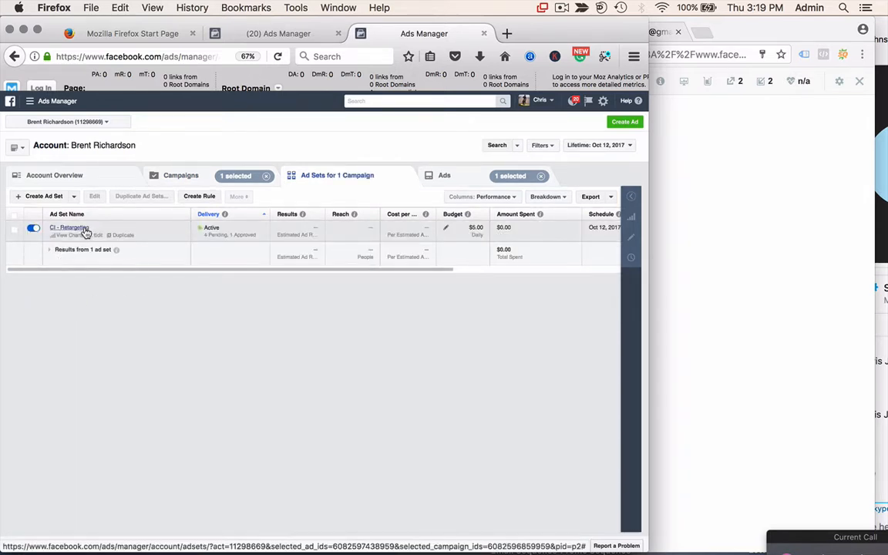
click(87, 230)
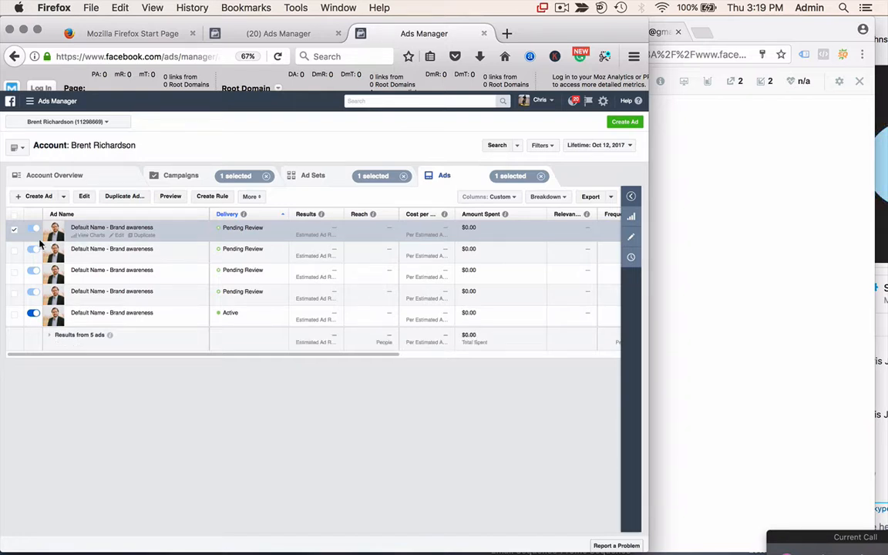
click(631, 236)
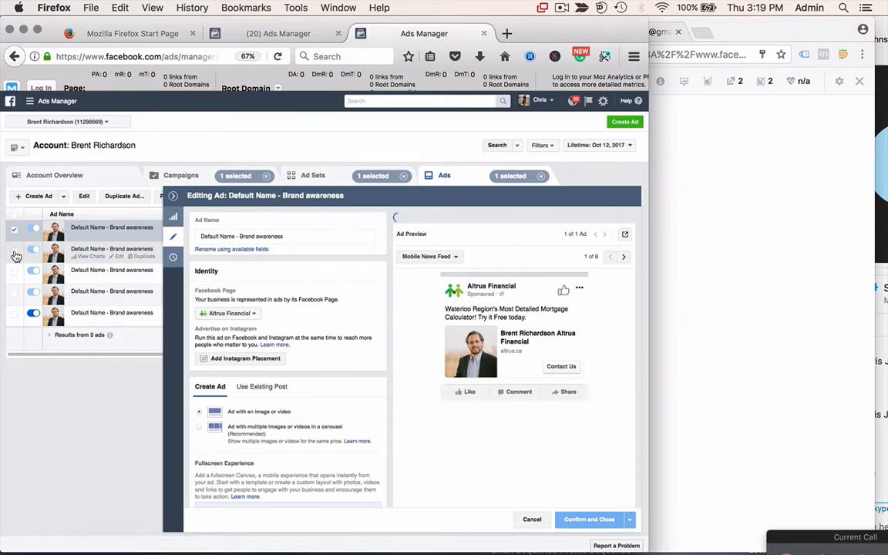
- Narrow the edit selection to only the third ad, the rising-mortgage-rates ad
click(14, 251)
click(15, 231)
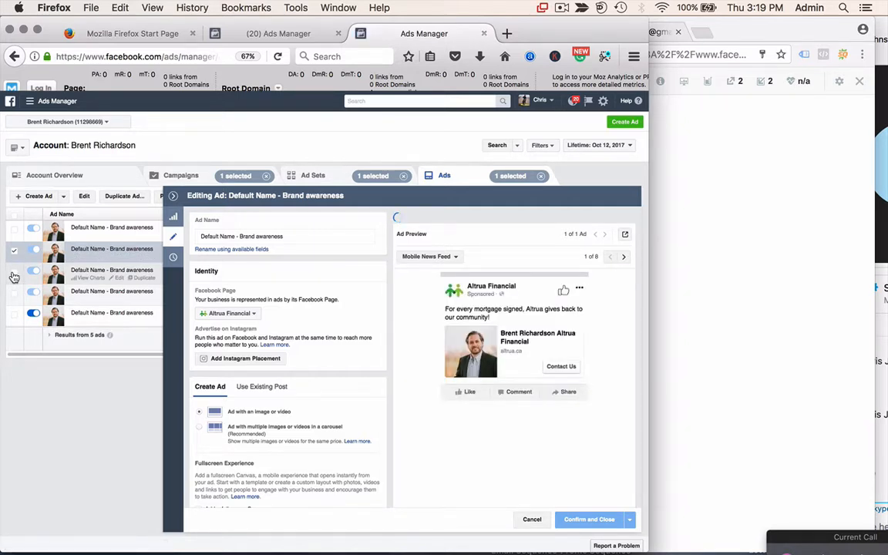
click(14, 274)
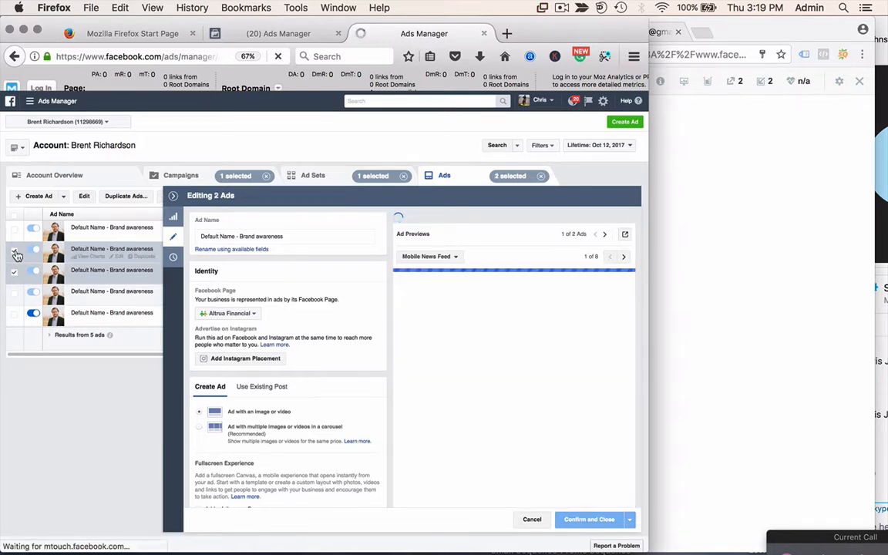
click(15, 253)
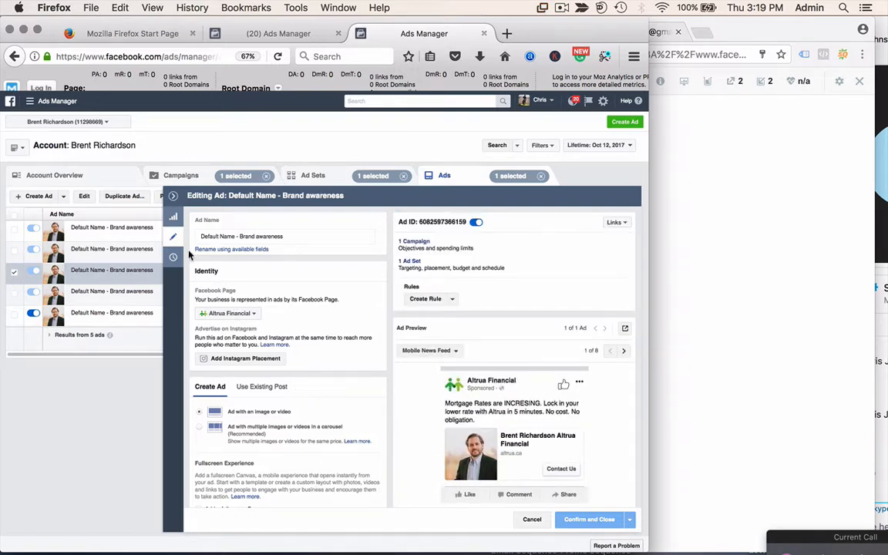
scroll(324, 370, down, 10)
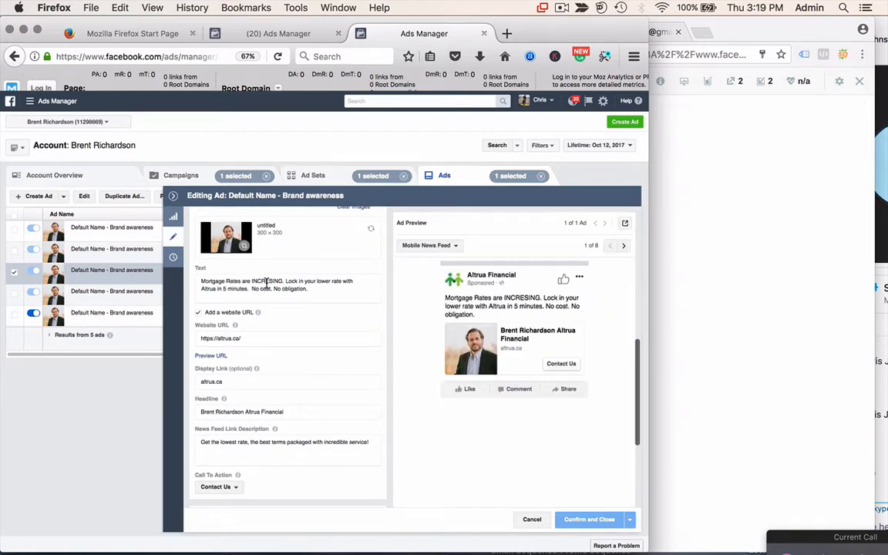
- Correct INCRESING to INCREASING in the ad's body text and confirm the edit
click(267, 283)
text(a)
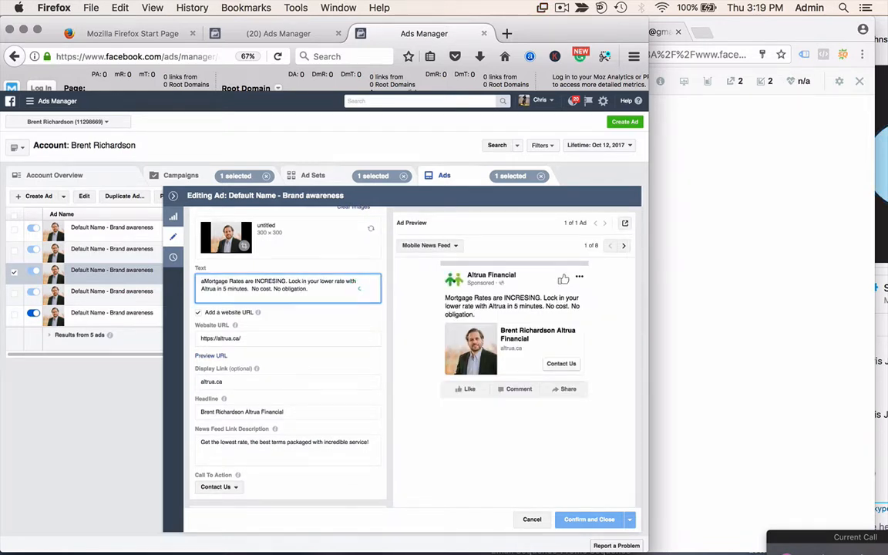
key(BackSpace)
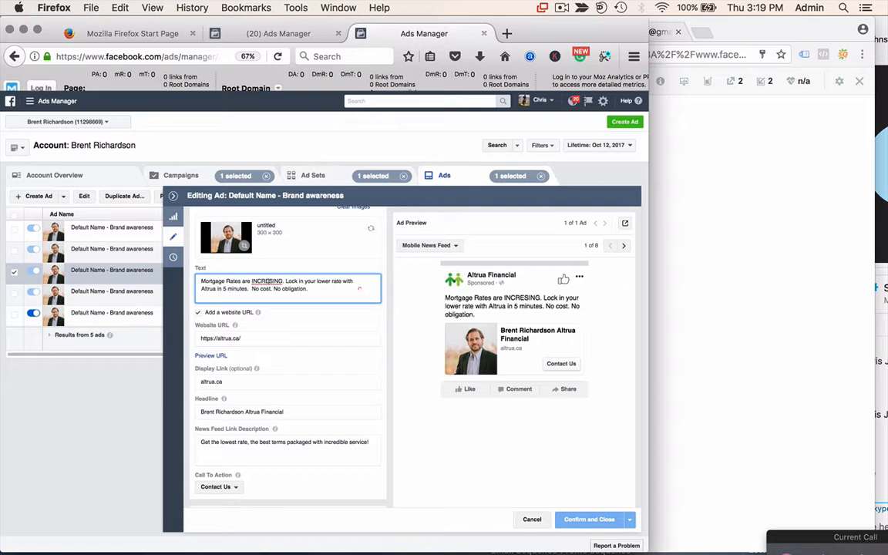
text(A)
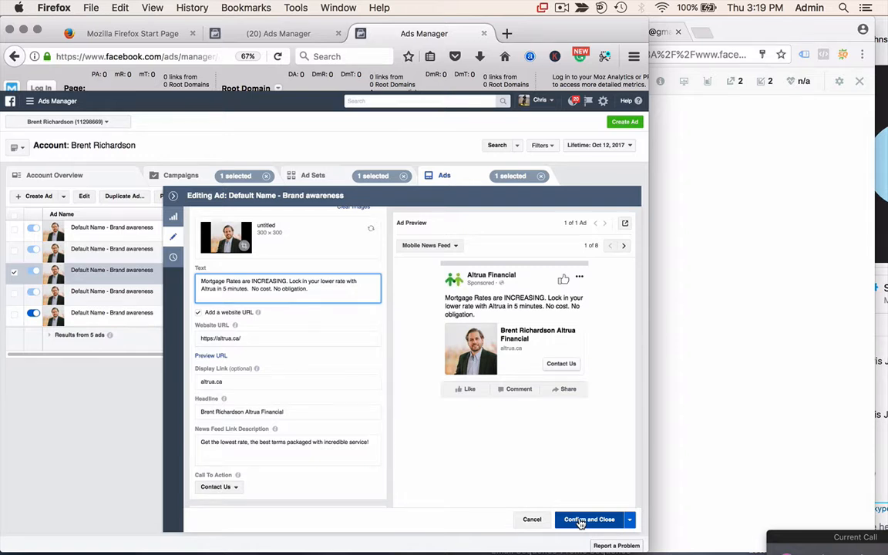
click(581, 520)
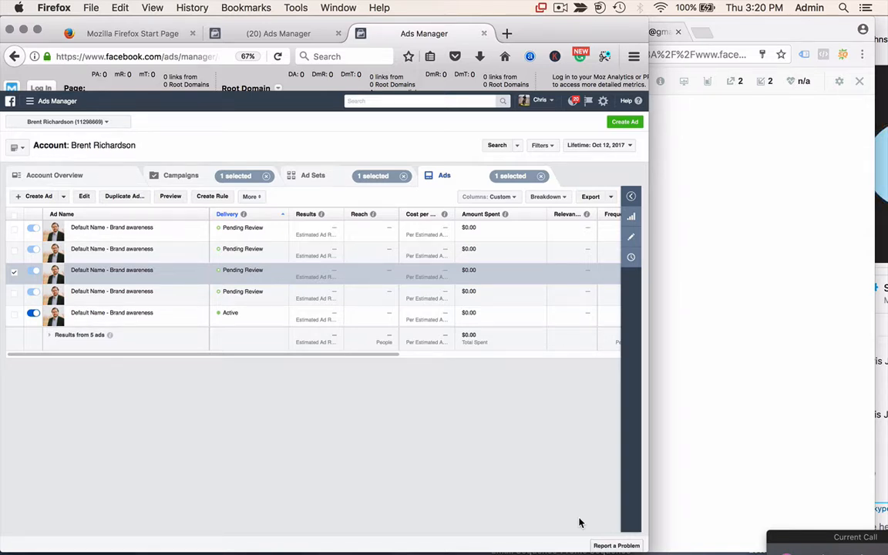
- Bring Chrome's Login | MailChimp tab to the front
click(787, 343)
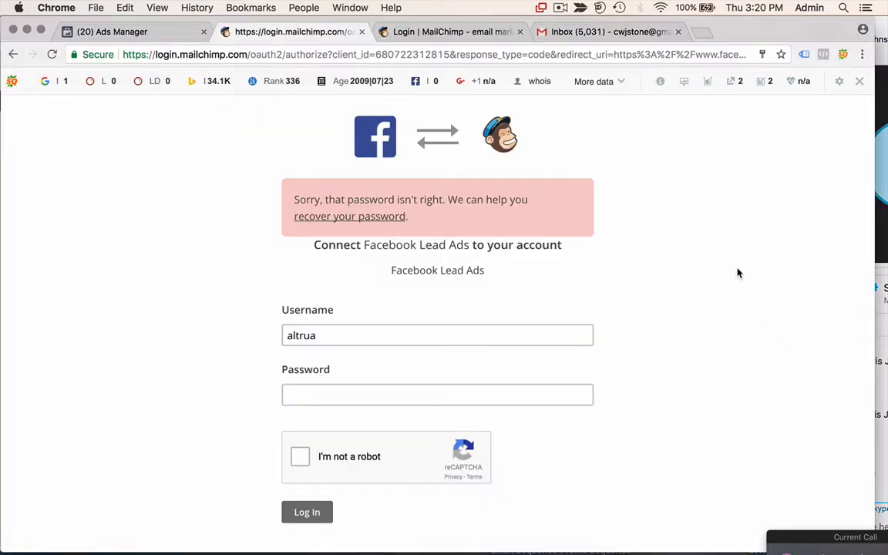
click(560, 8)
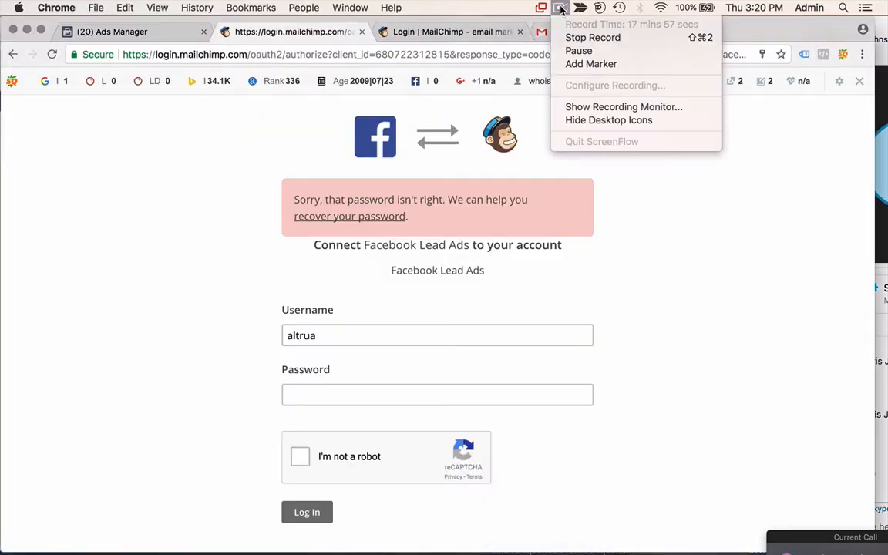
click(560, 8)
click(434, 31)
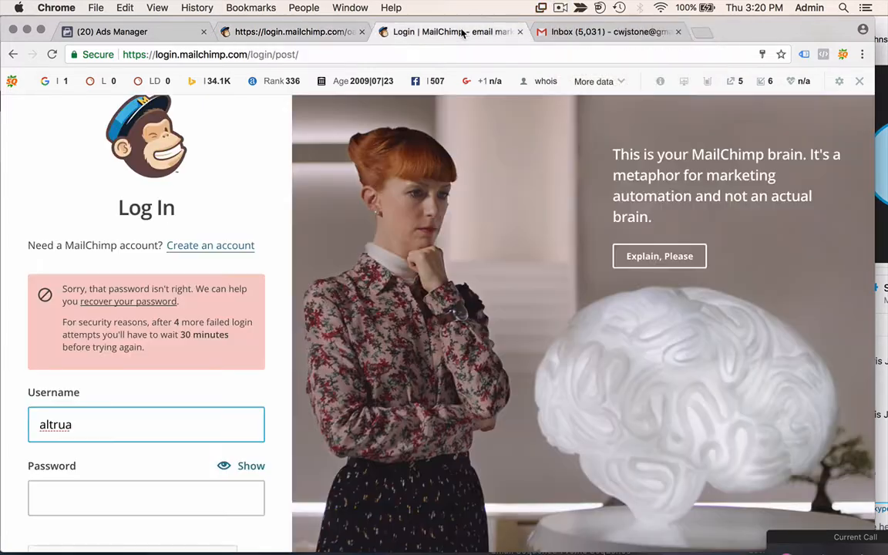
- Enter the account password, tick I'm not a robot and log in; the password is rejected
click(96, 501)
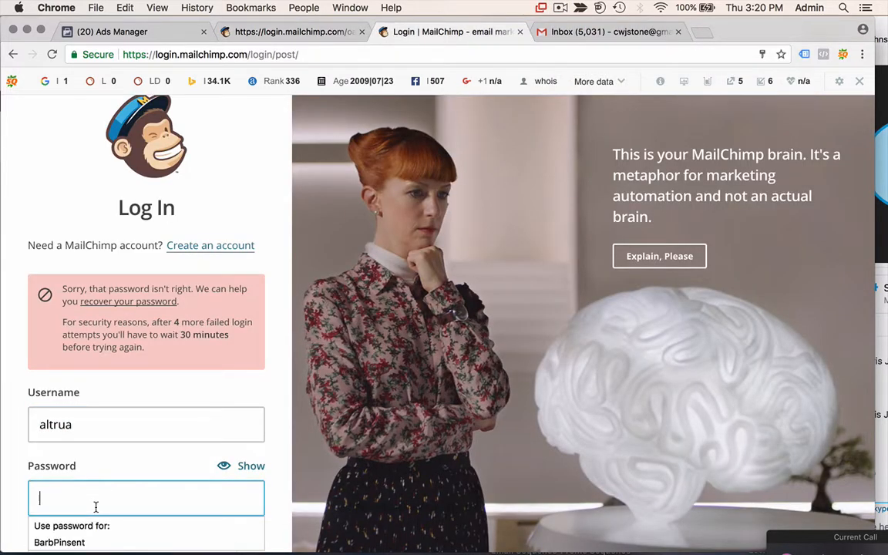
text(••)
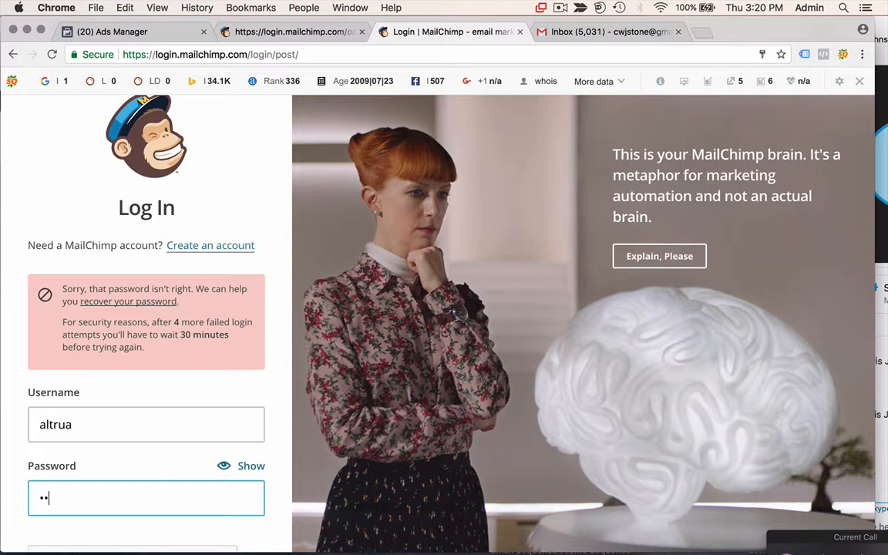
text(•••••••••••)
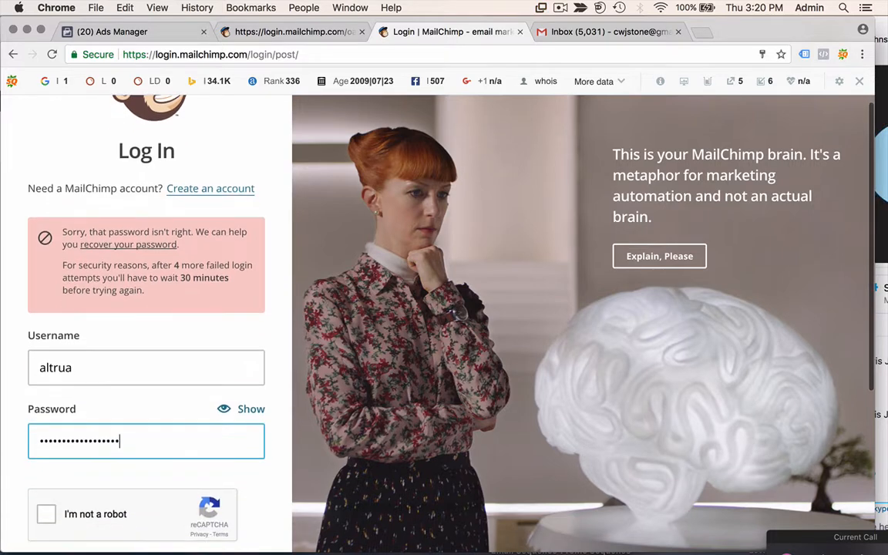
scroll(86, 454, down, 5)
click(46, 315)
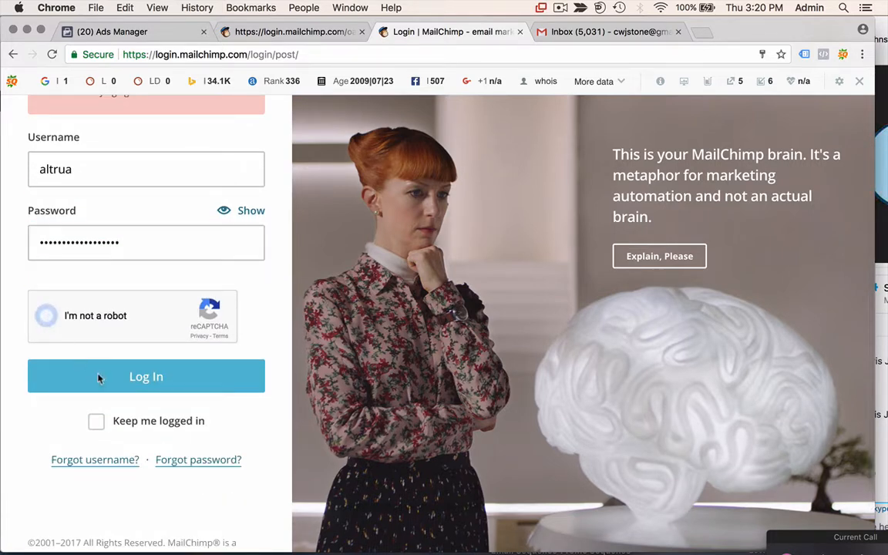
click(136, 385)
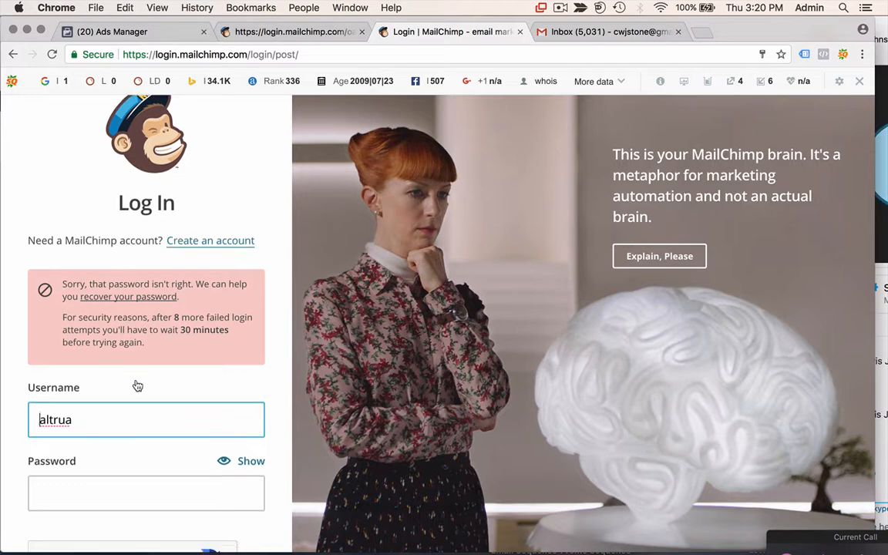
scroll(138, 385, down, 4)
scroll(137, 385, up, 2)
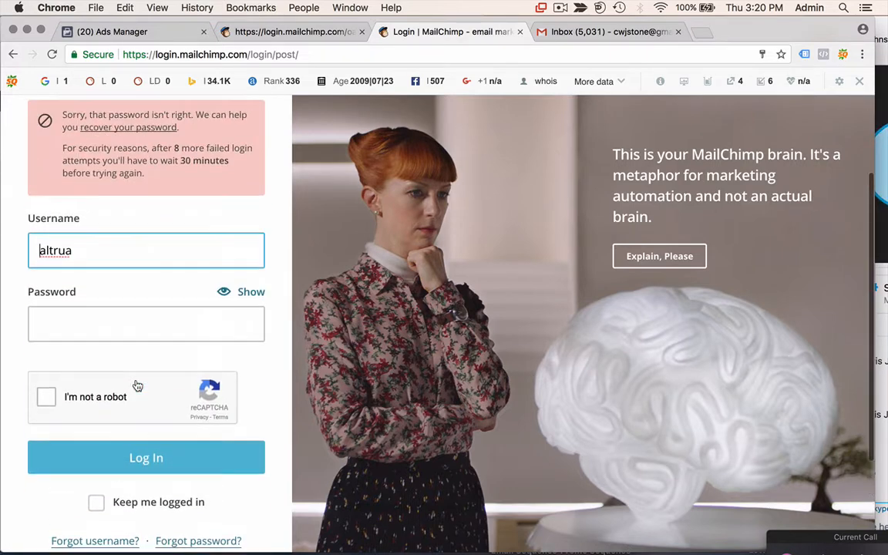
scroll(137, 385, up, 1)
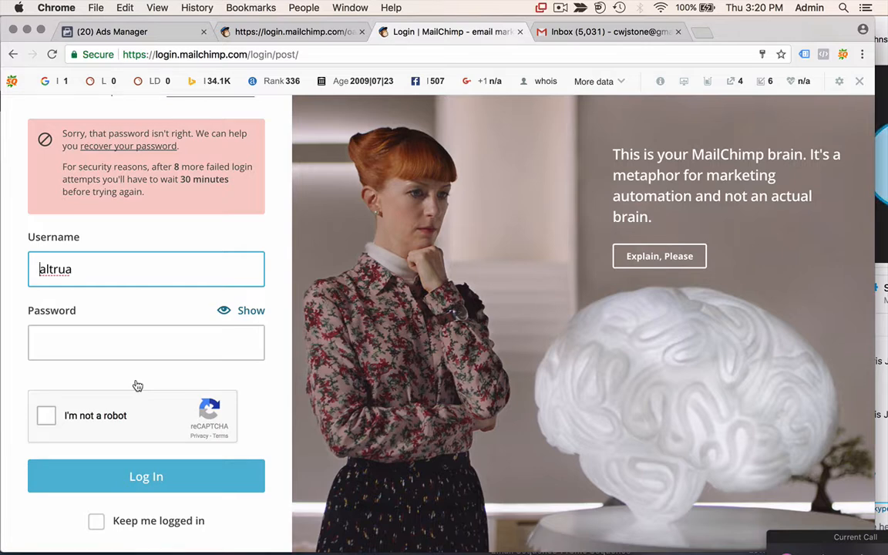
scroll(138, 386, up, 5)
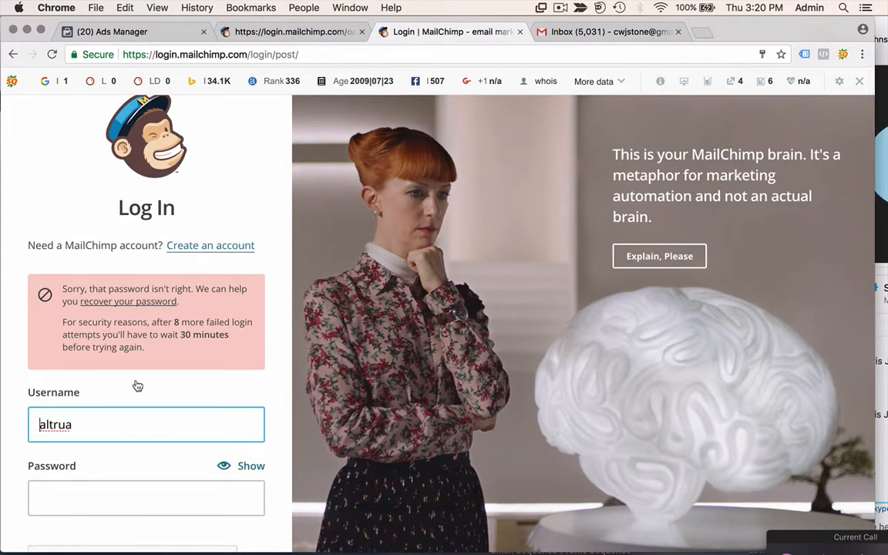
scroll(137, 386, down, 5)
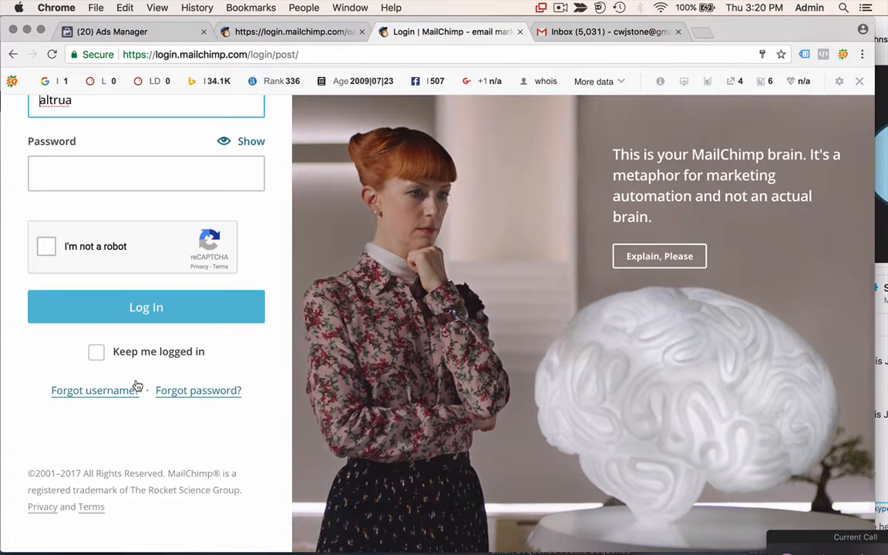
- Request a MailChimp password reset with the account username and reCAPTCHA, then go to Gmail
click(195, 393)
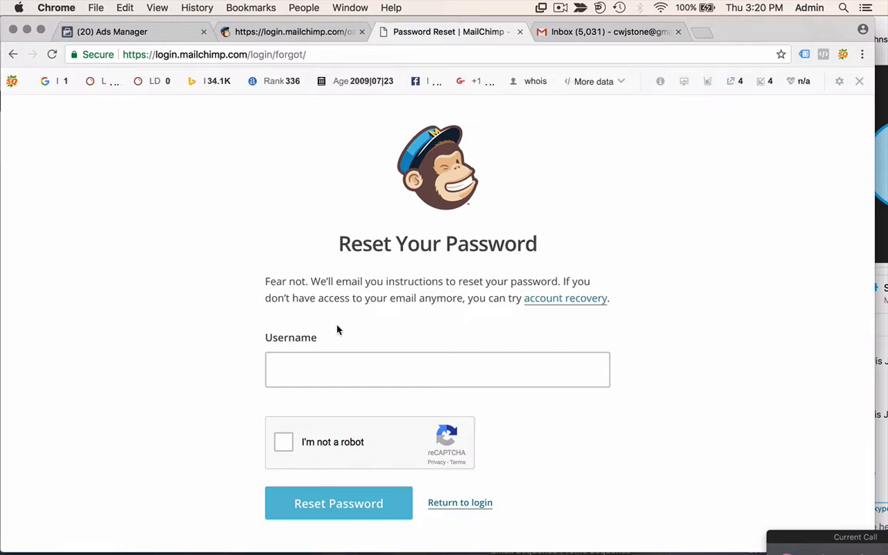
click(329, 375)
text(altrua)
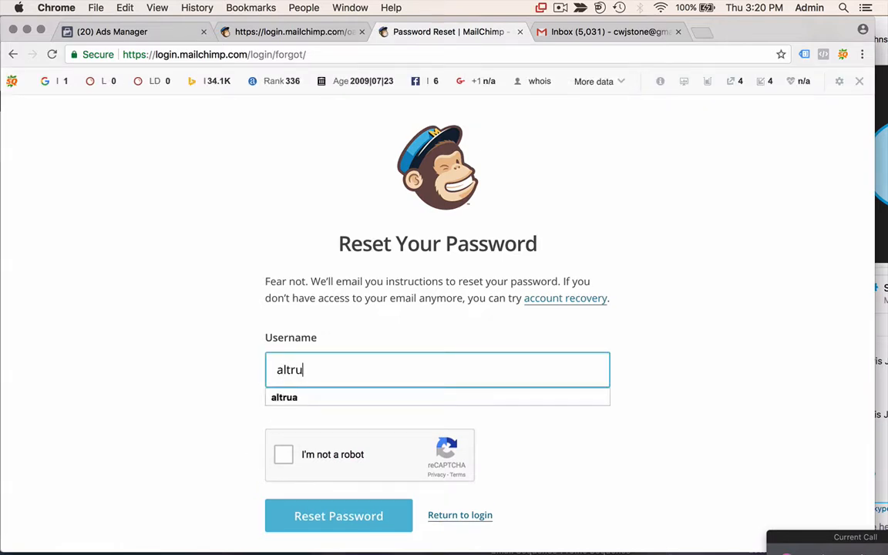
click(309, 401)
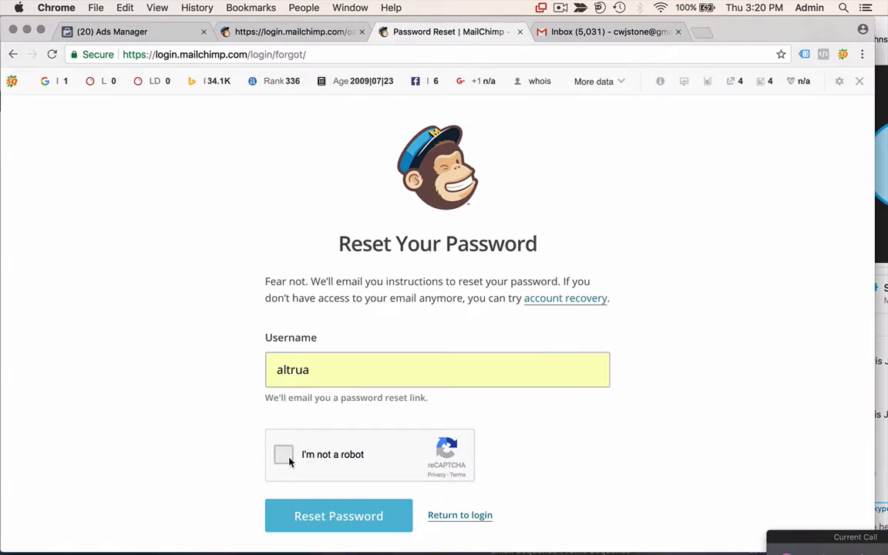
click(282, 454)
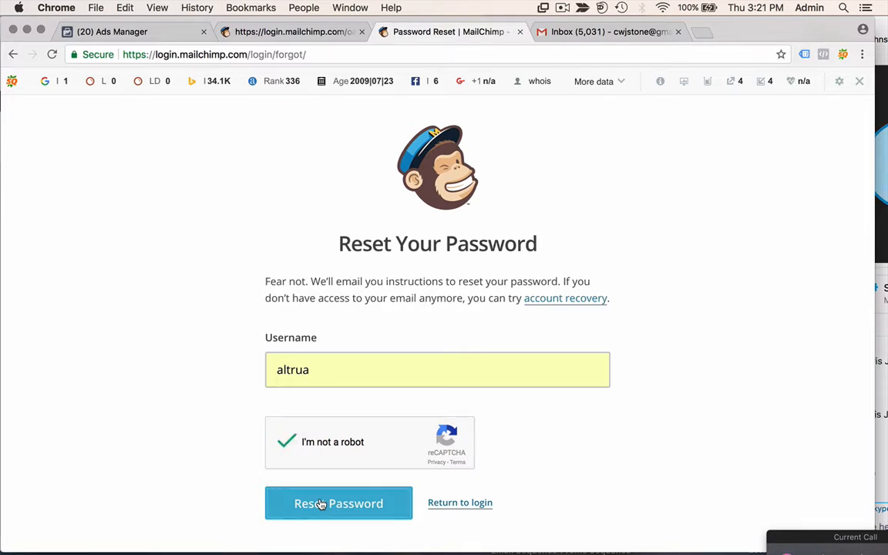
click(321, 505)
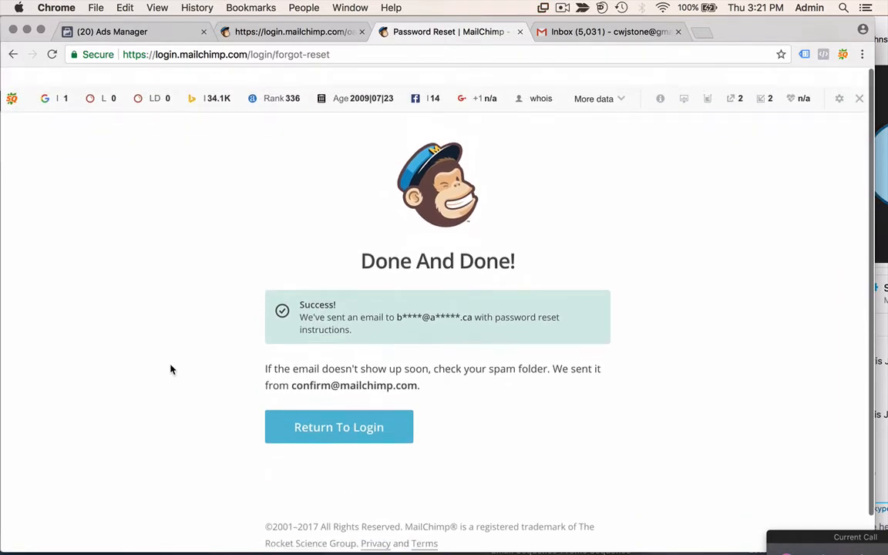
click(576, 37)
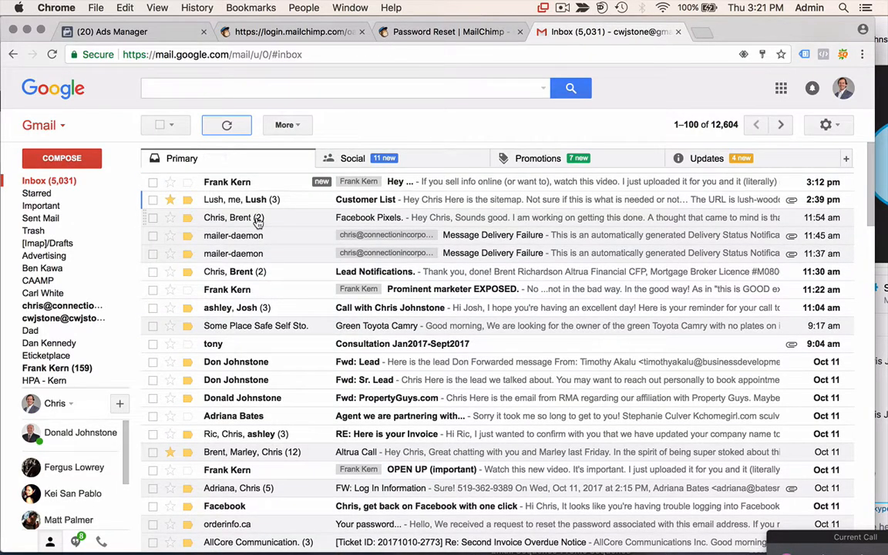
- Refresh Gmail, check Updates, Promotions, Social and Primary, then open the new Mailchimp email
mouse_move(93, 193)
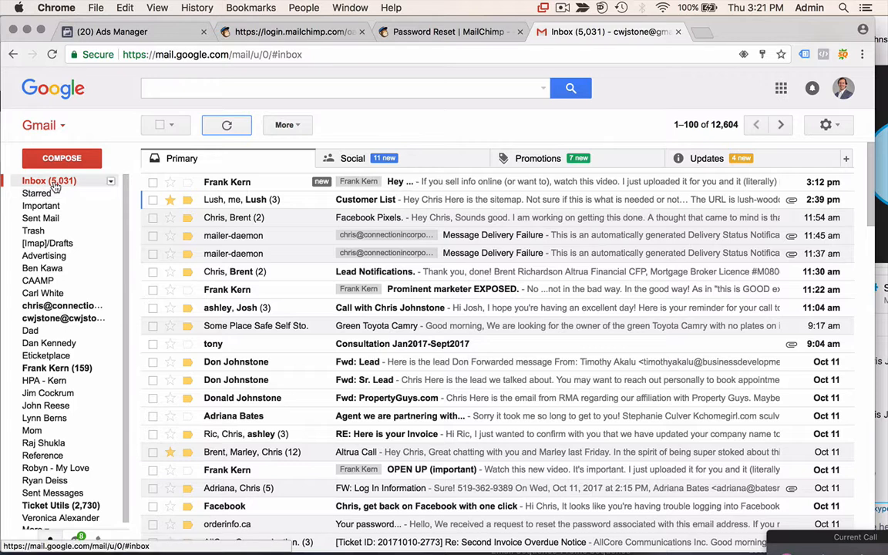
click(54, 185)
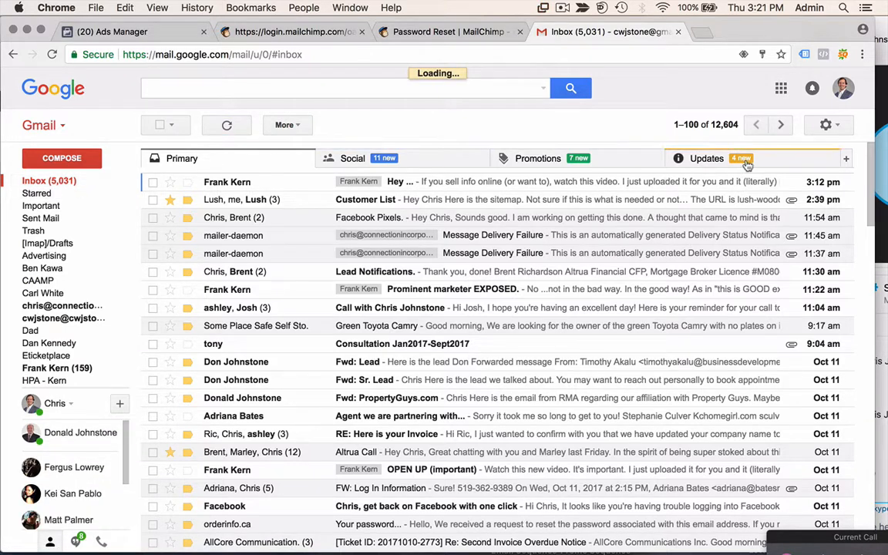
click(778, 163)
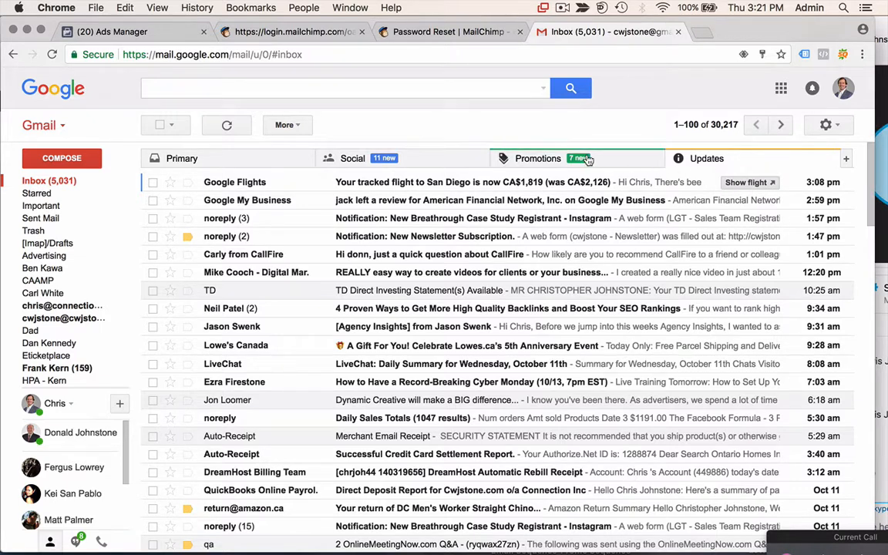
click(559, 158)
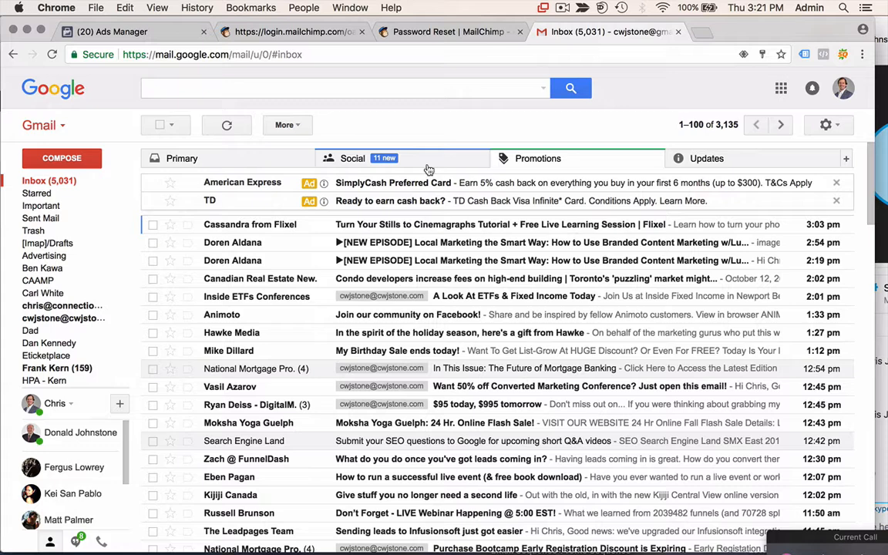
click(428, 168)
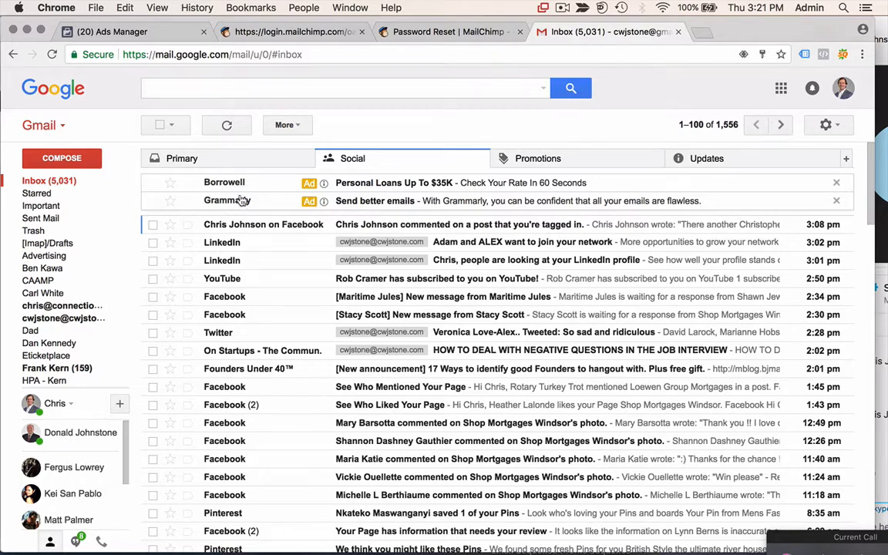
click(239, 164)
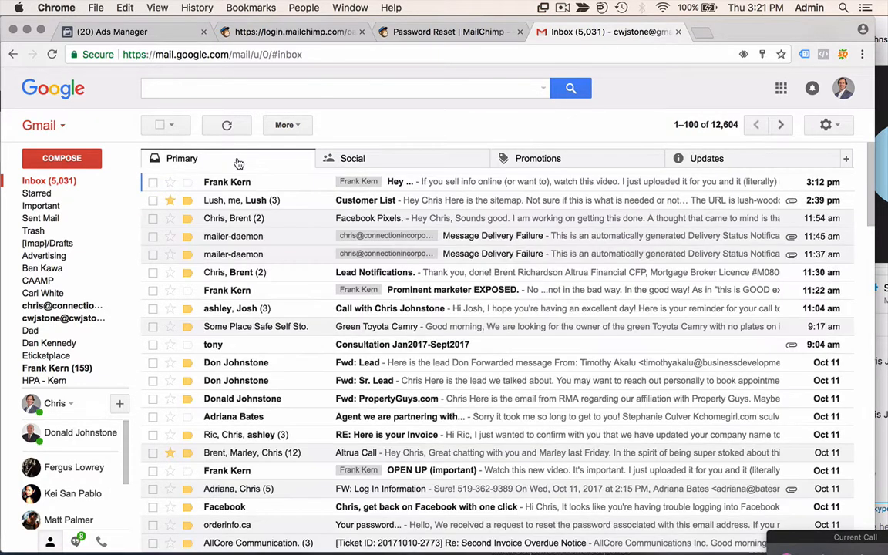
click(229, 128)
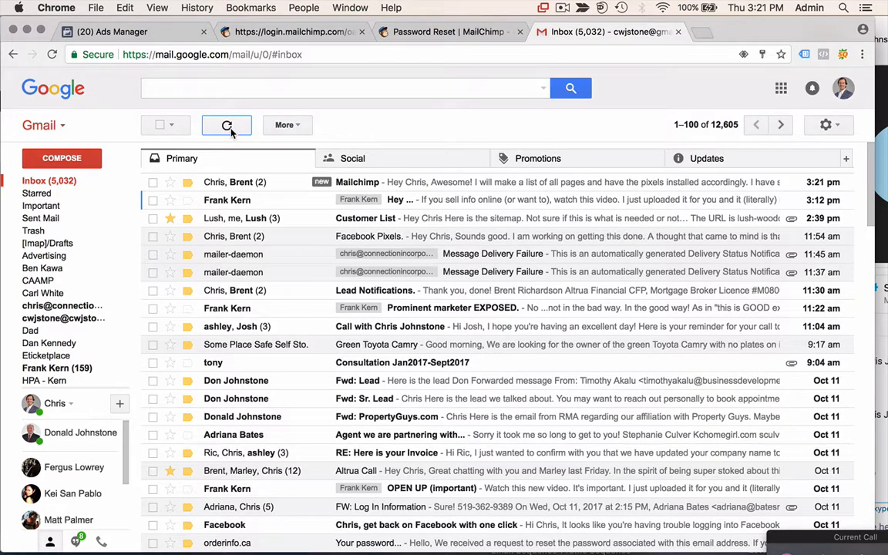
click(293, 182)
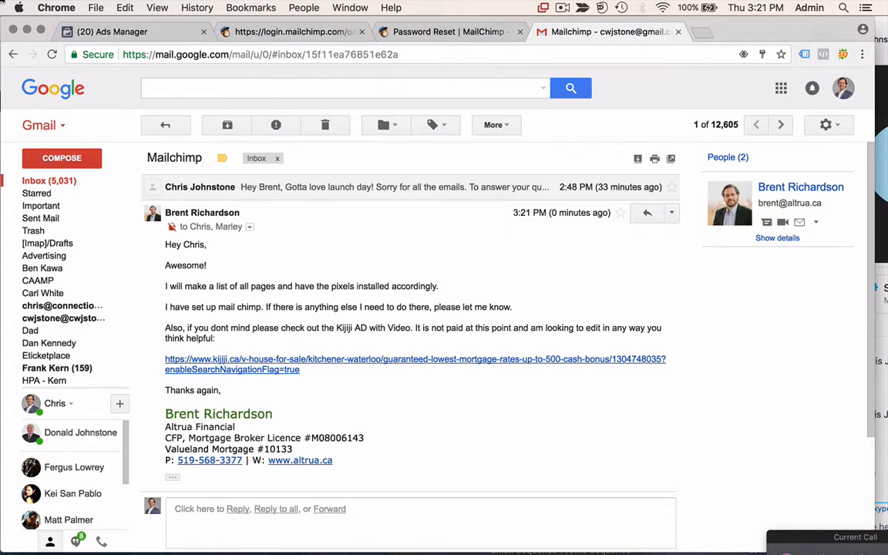
- Use Mission Control and Chrome tabs to return to the Facebook Lead Ads MailChimp login
key(ctrl+Up)
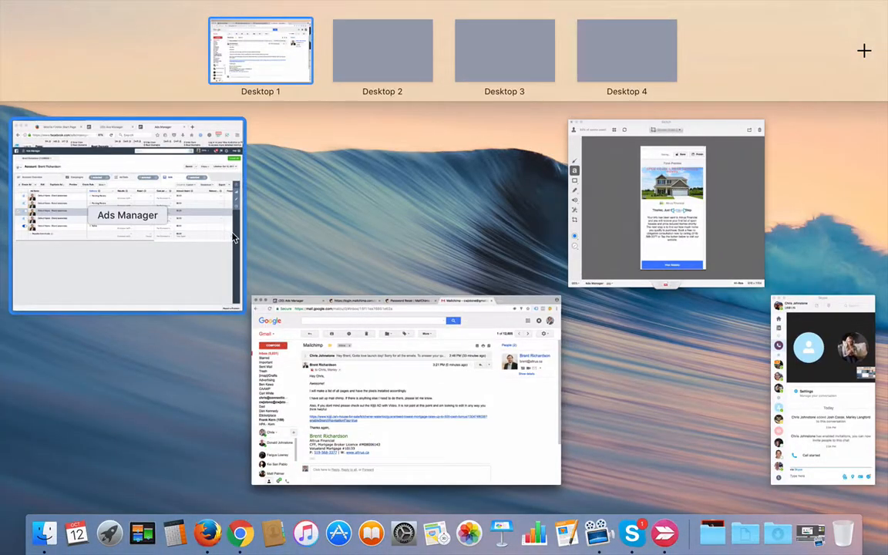
click(166, 212)
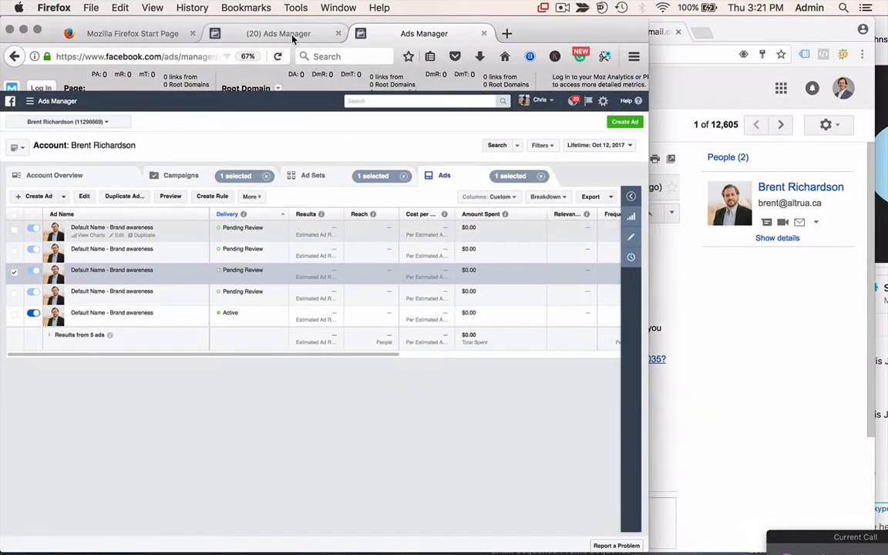
click(797, 303)
click(438, 32)
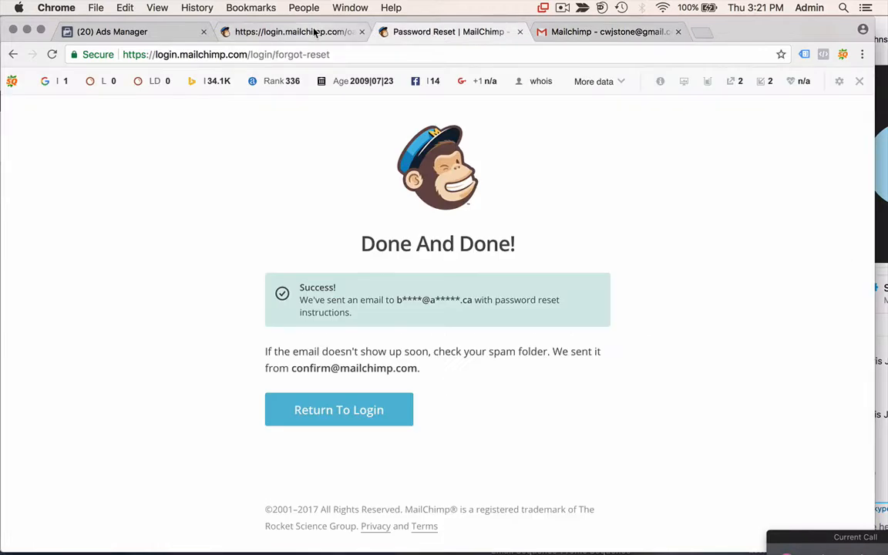
click(287, 31)
click(361, 336)
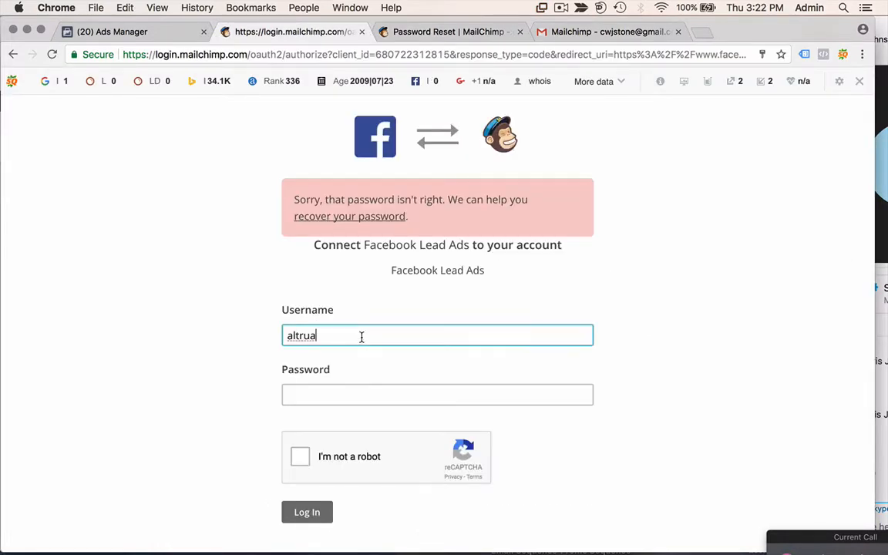
- Re-enter the password, complete the robot check and submit the Lead Ads login again
click(358, 394)
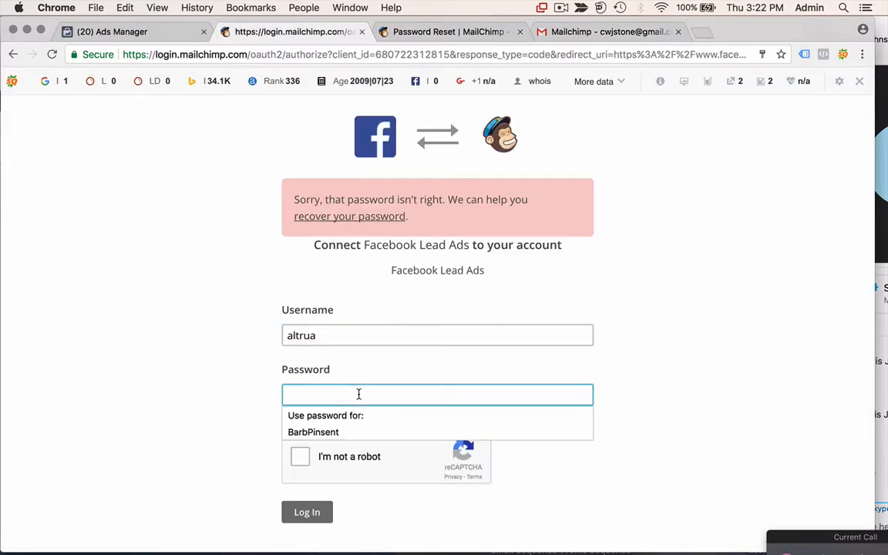
text(a)
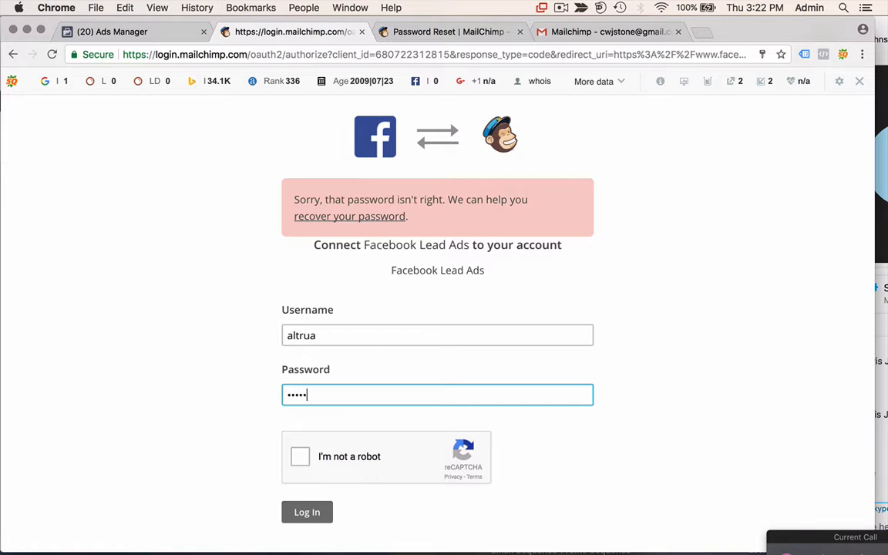
text(ar)
click(300, 456)
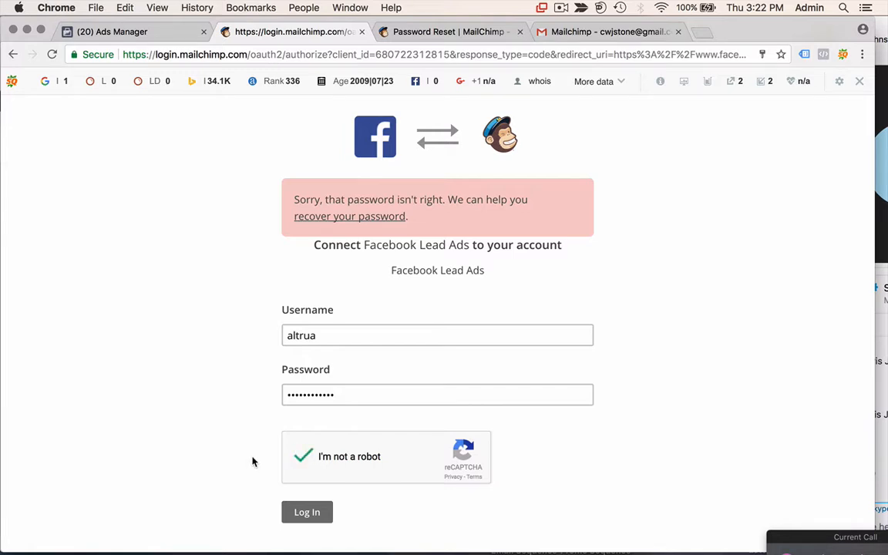
click(309, 513)
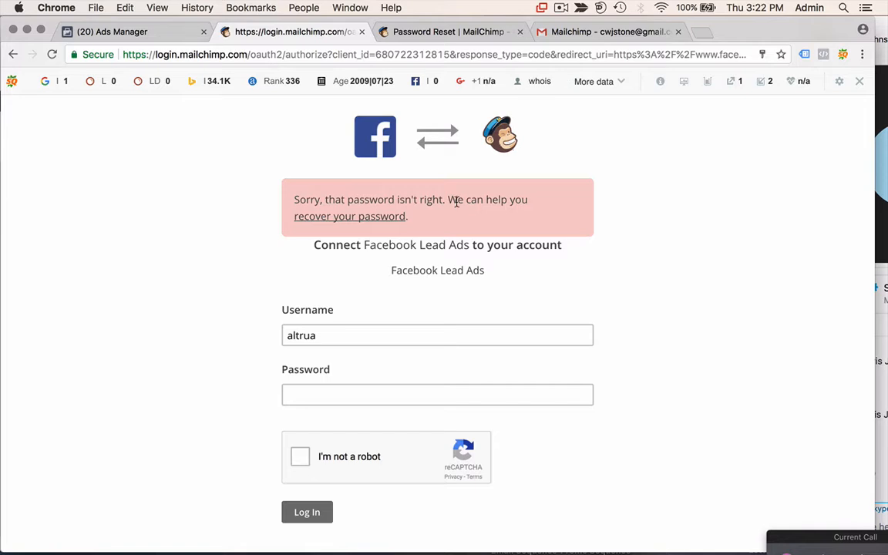
- Reread the client's email about setting up MailChimp, then return to the Lead Ads login
click(609, 34)
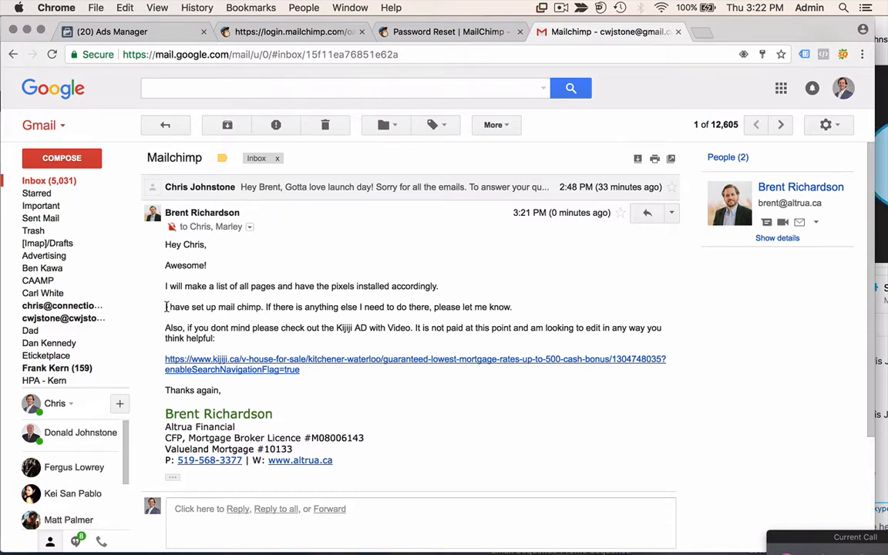
drag(165, 307, 264, 307)
click(351, 304)
click(488, 34)
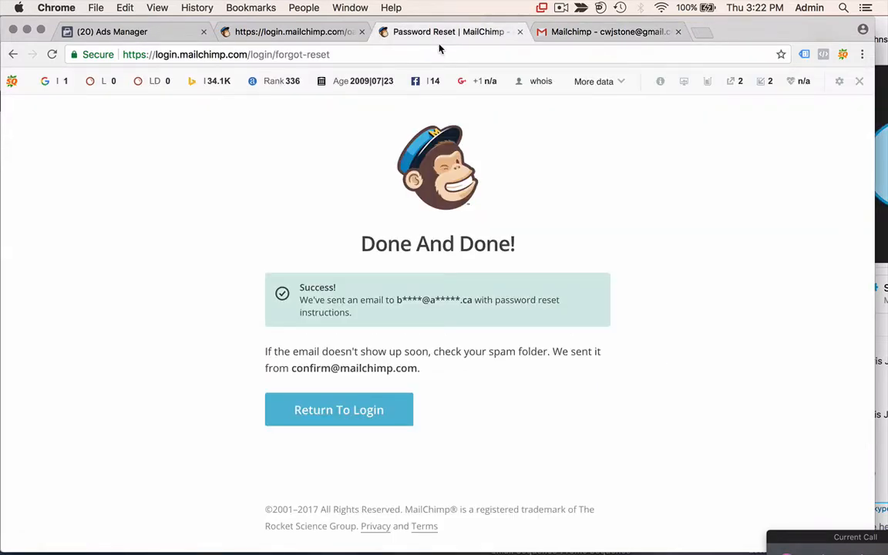
click(311, 33)
- Capitalise the username's first letter, enter the password, pass reCAPTCHA and log in again
click(298, 333)
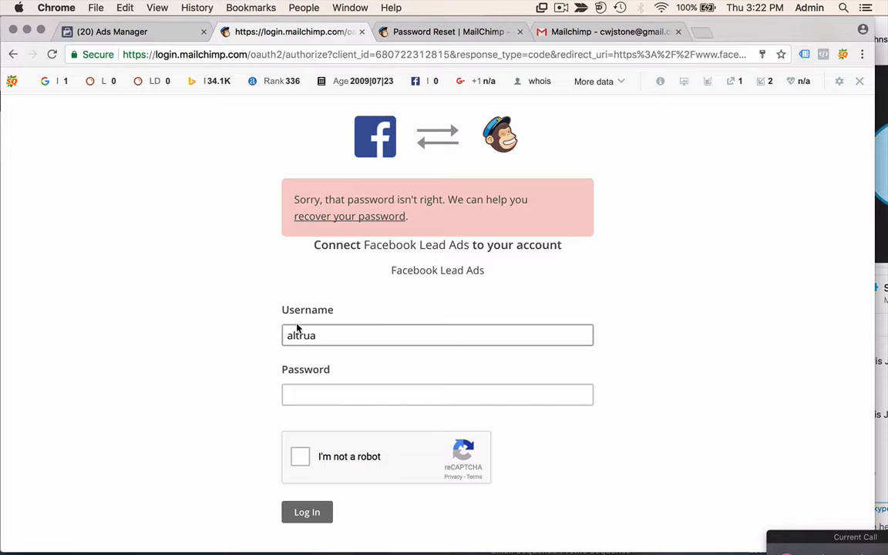
key(BackSpace)
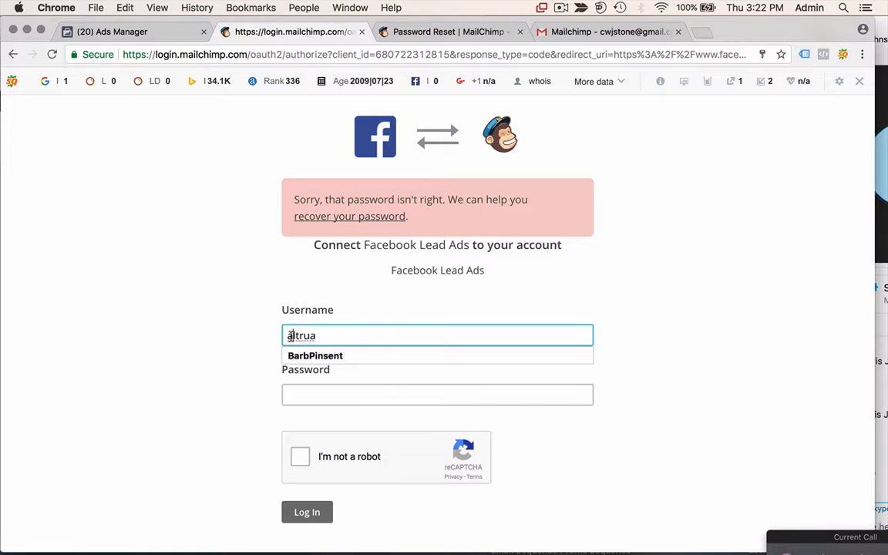
text(A)
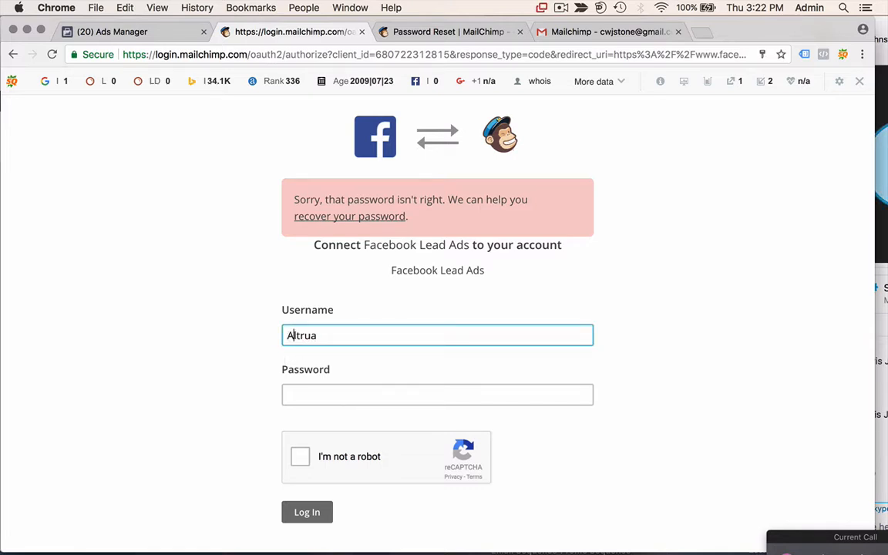
click(365, 399)
text(•)
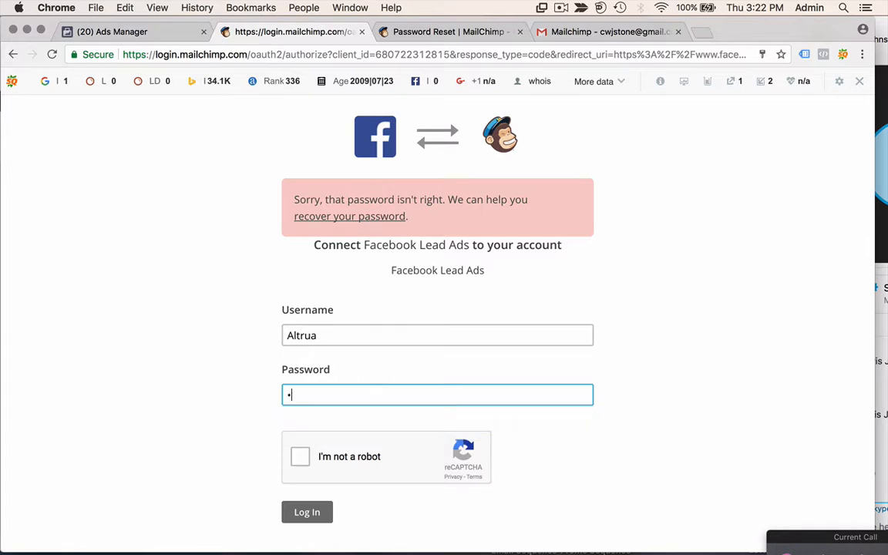
text(•••••••••••)
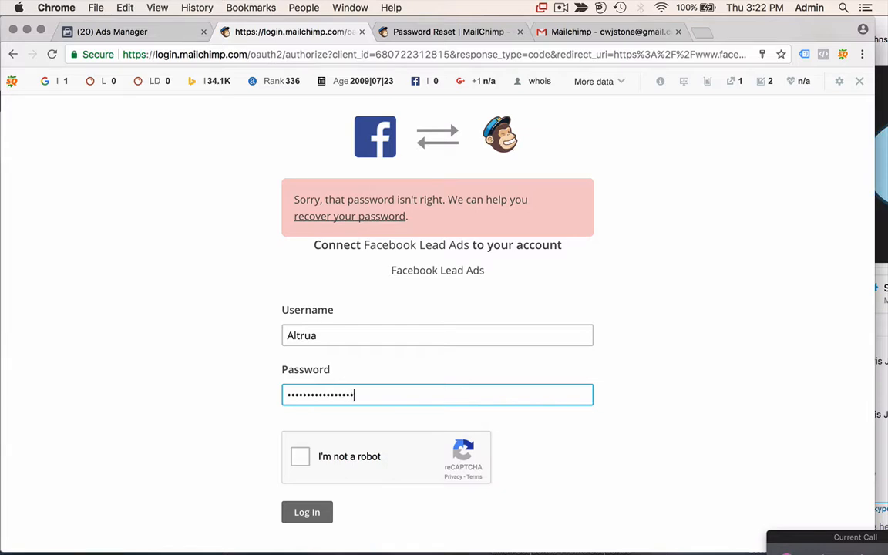
click(302, 458)
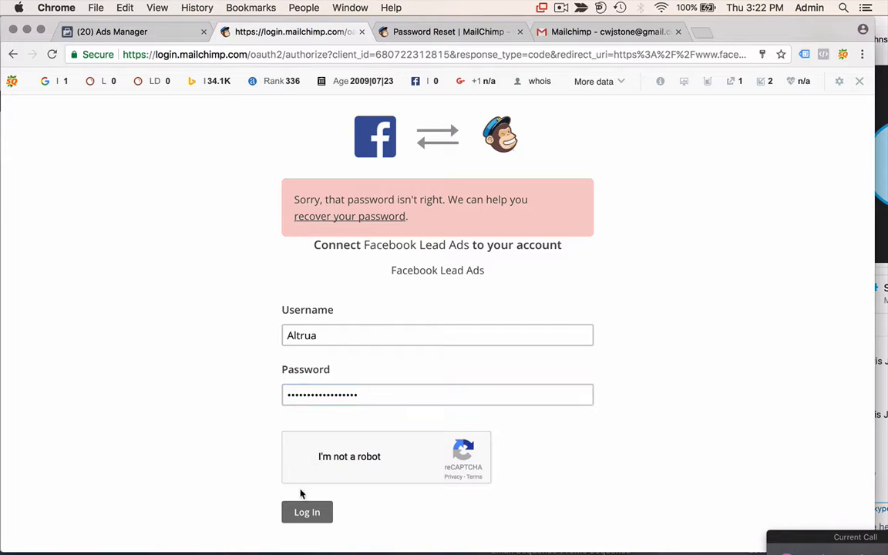
click(306, 513)
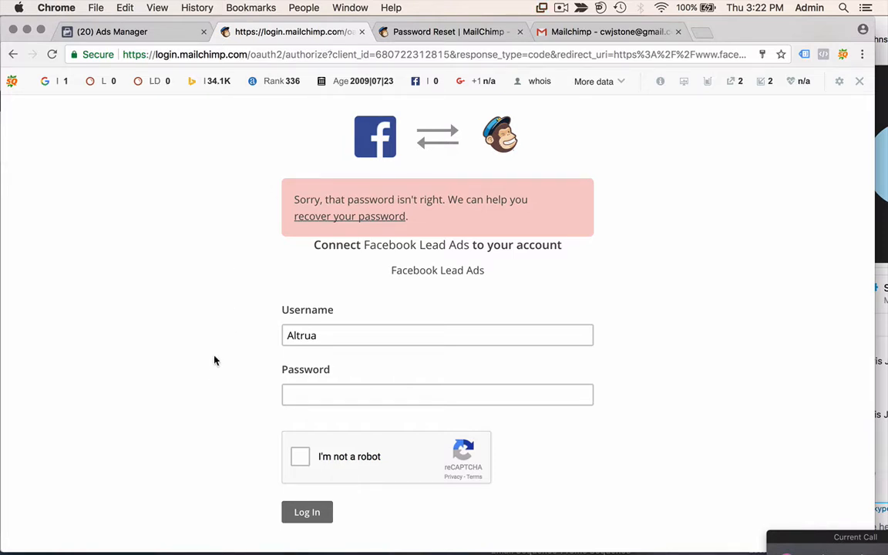
- From the password reset confirmation tab, go to the main MailChimp login page
click(445, 37)
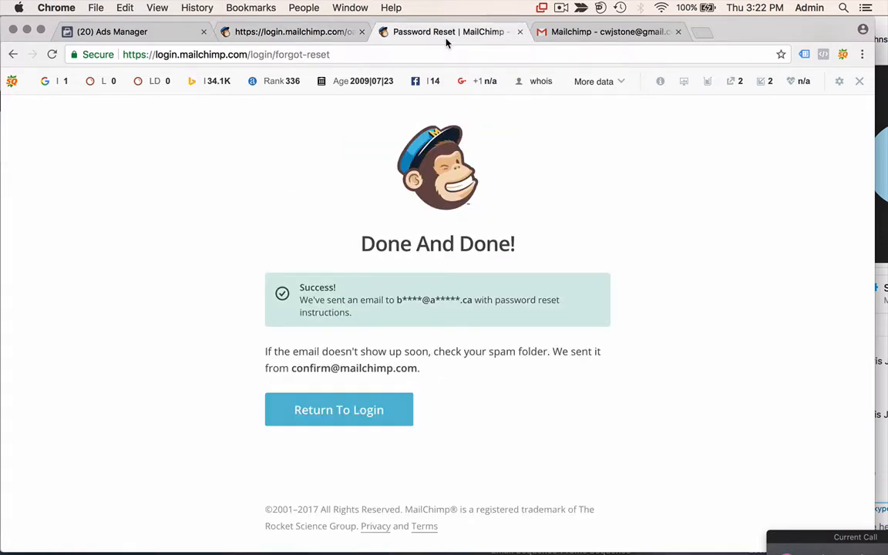
scroll(578, 189, down, 1)
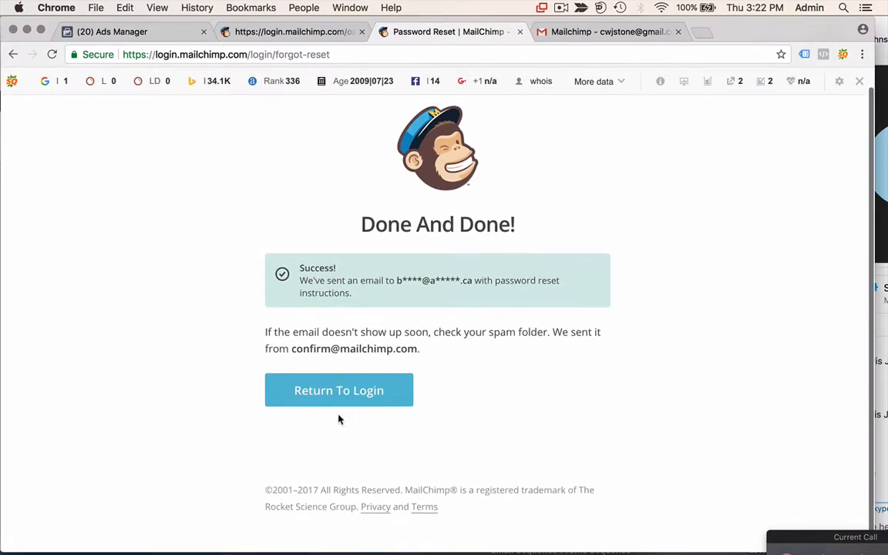
click(340, 389)
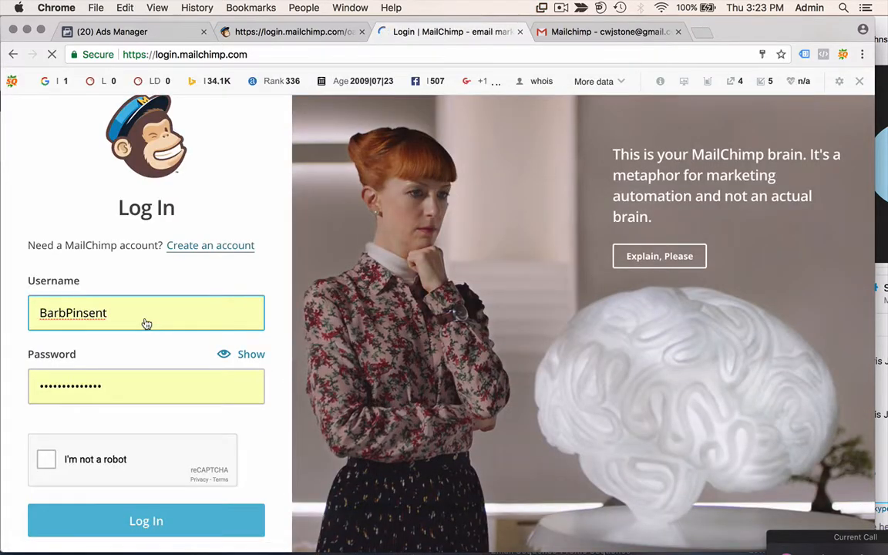
- Re-enter username and password, tick reCAPTCHA and log in (rejected, 7 attempts left), then return to Gmail
double_click(147, 323)
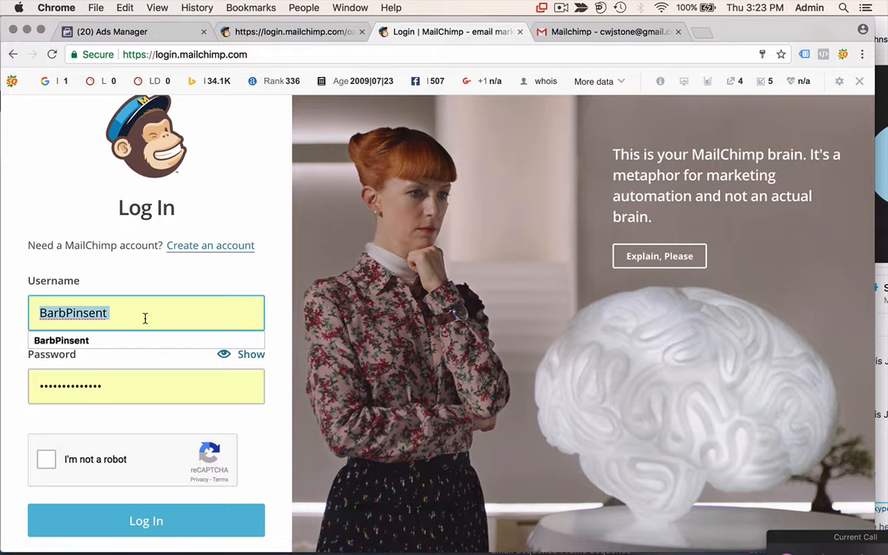
text(altrua)
key(Tab)
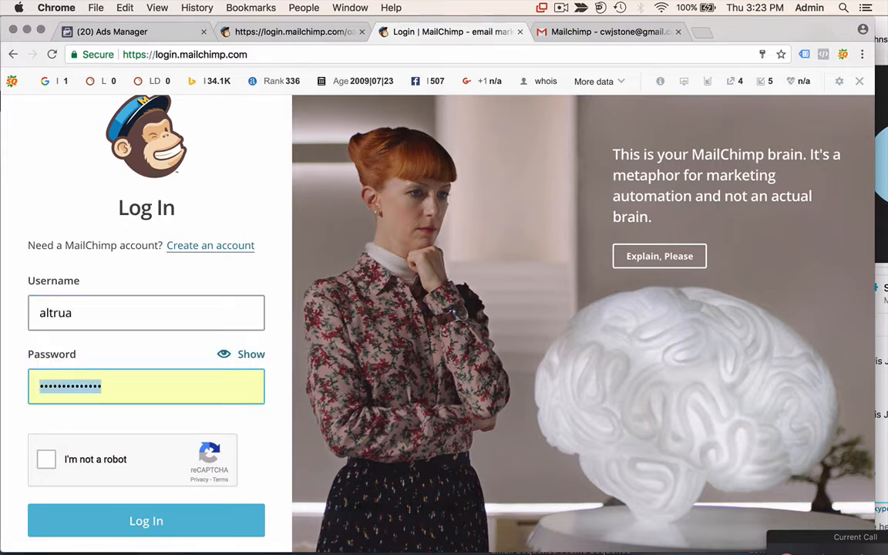
text(a)
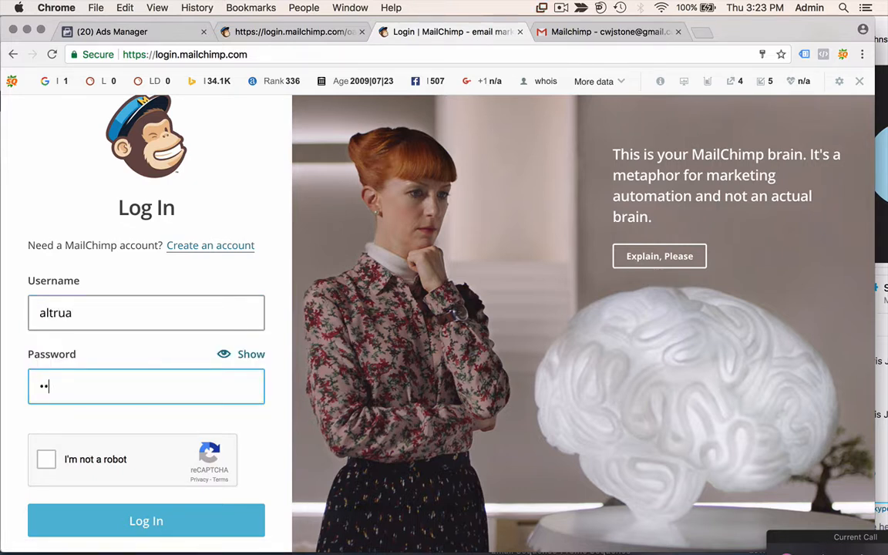
text(•••••••••••)
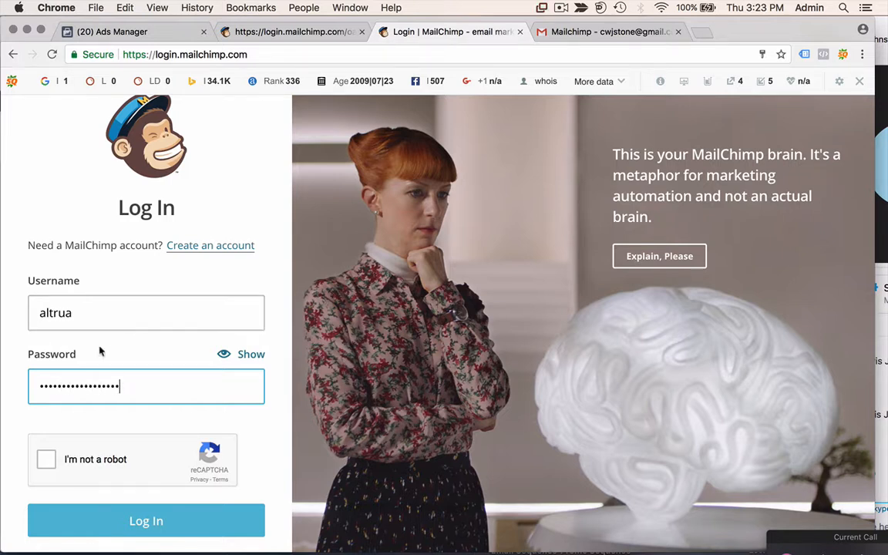
click(47, 461)
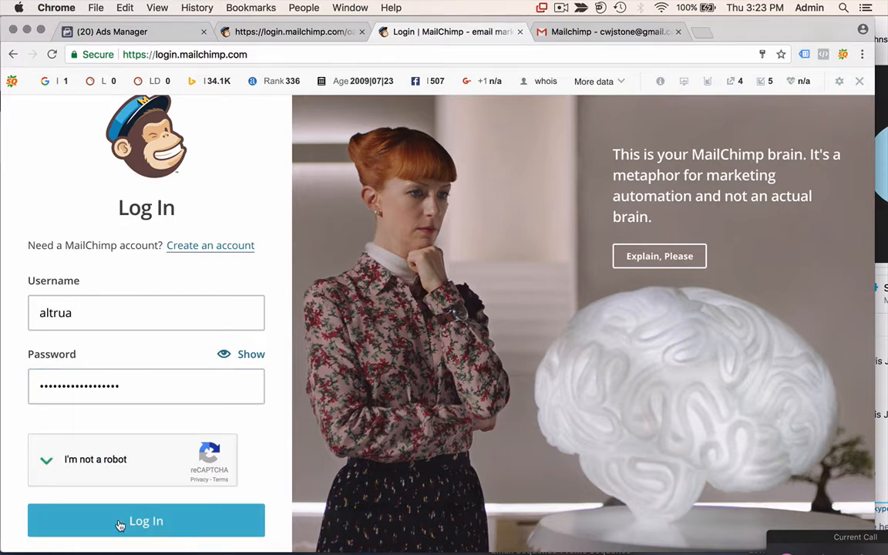
click(120, 523)
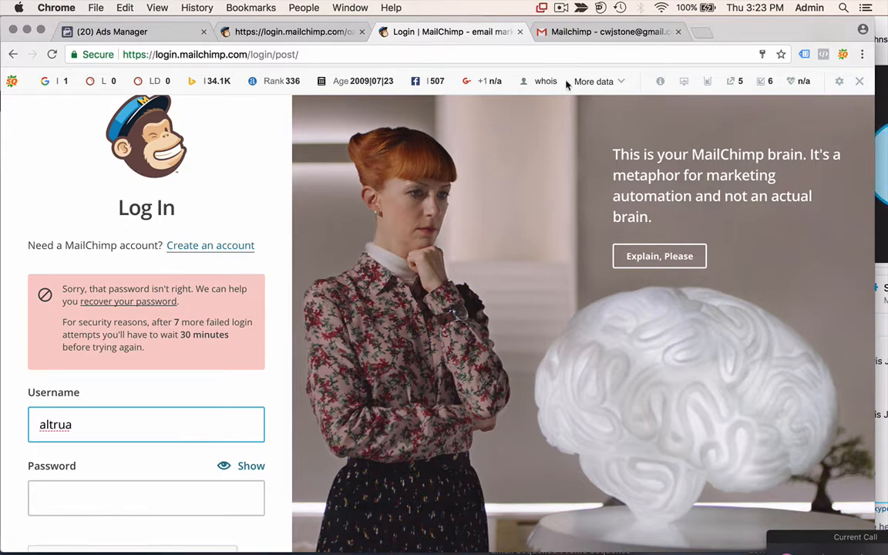
click(574, 35)
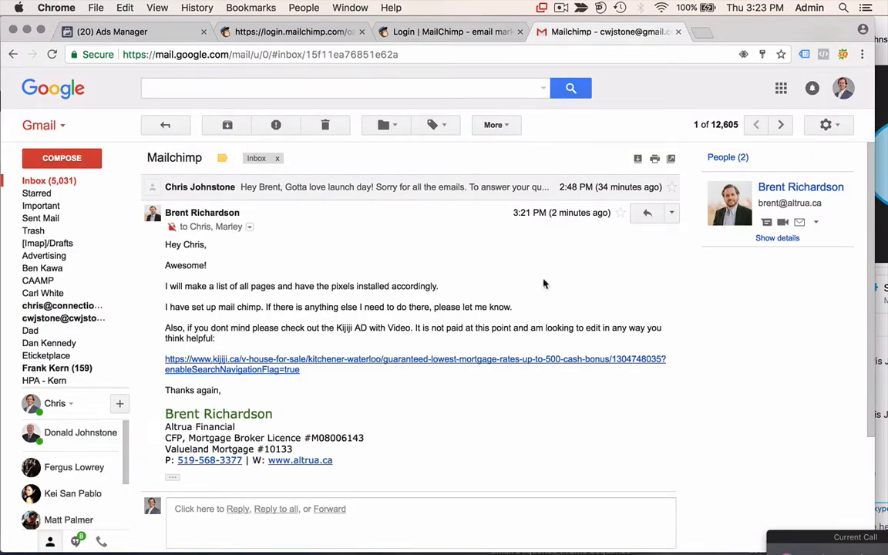
- Start a reply to the client's Mailchimp email, typing 'Excellent' and erasing its last letter
click(647, 214)
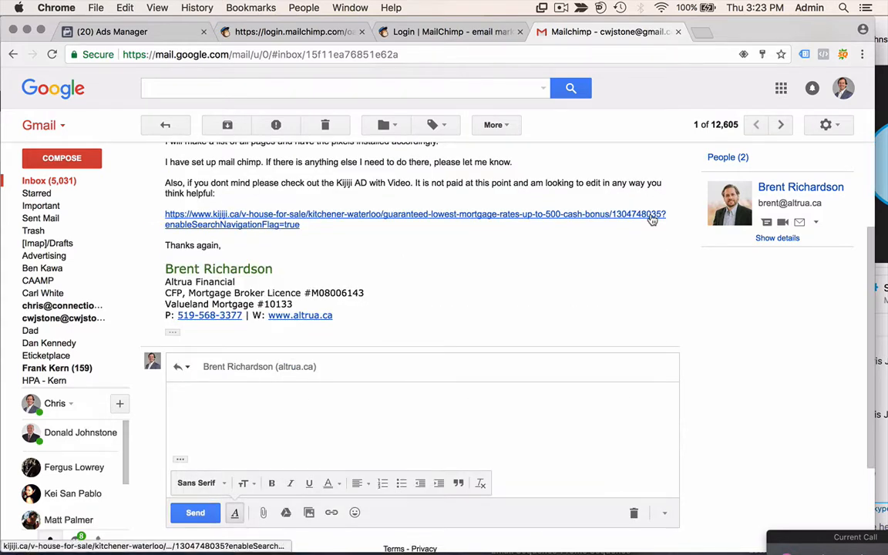
text(Excellent)
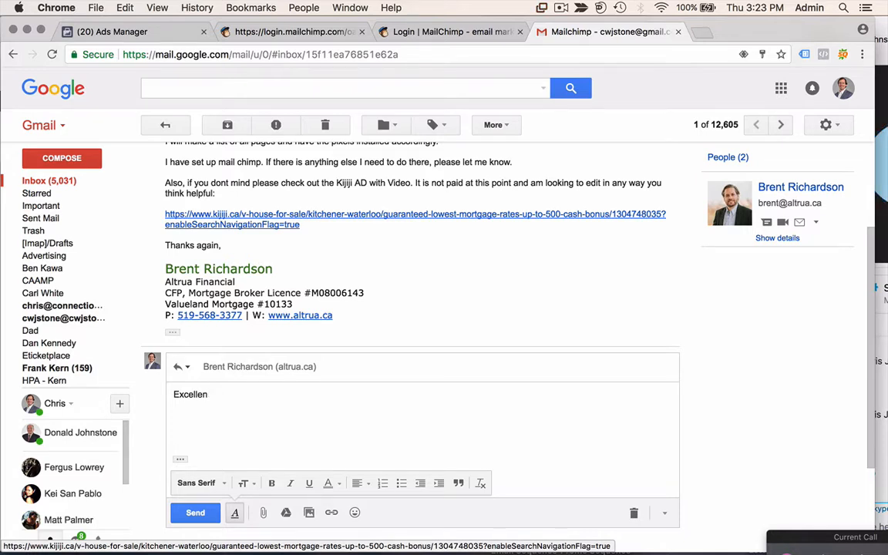
key(BackSpace)
key(BackSpace)
key(BackSpace)
key(BackSpace)
key(BackSpace)
key(BackSpace)
key(BackSpace)
key(BackSpace)
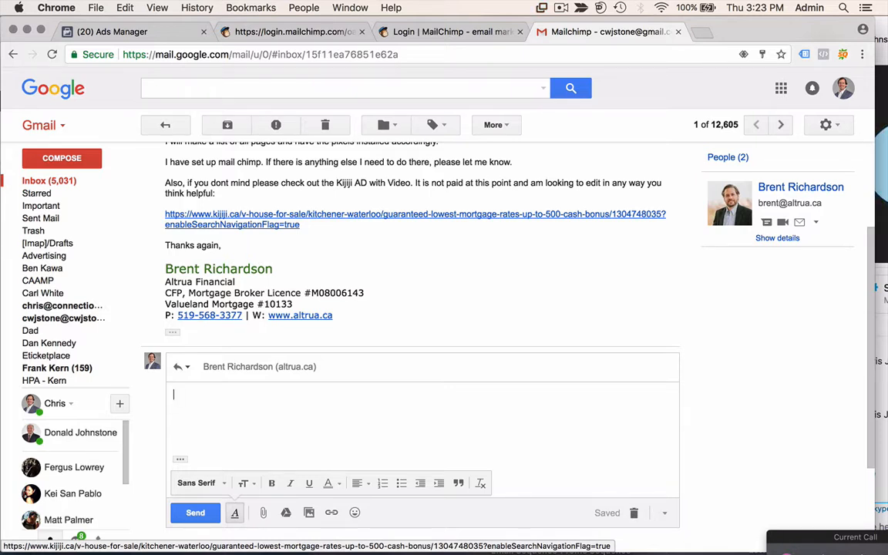
- Leave the Gmail reply draft and bring up the MailChimp Dashboard tab
click(560, 8)
click(577, 51)
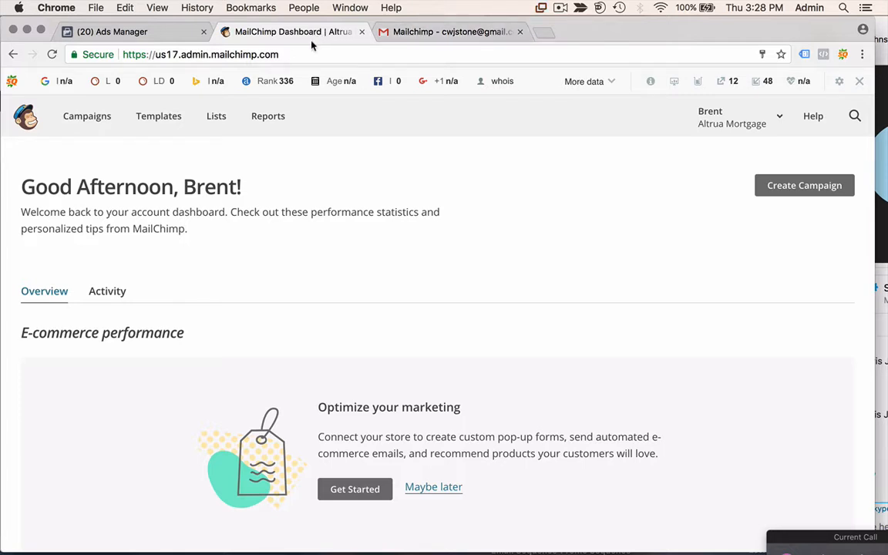
- Check the Facebook ad confirmation, then begin a brand-new list from MailChimp's Lists page
click(145, 31)
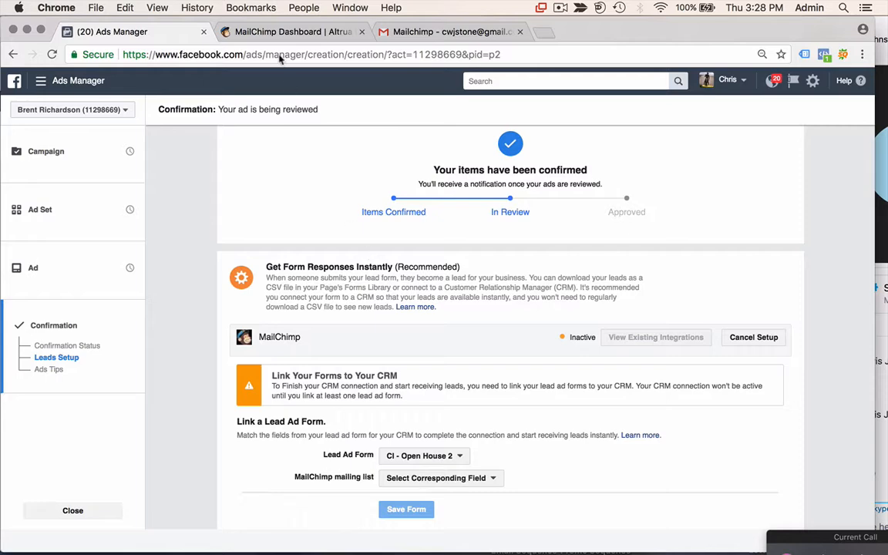
click(250, 31)
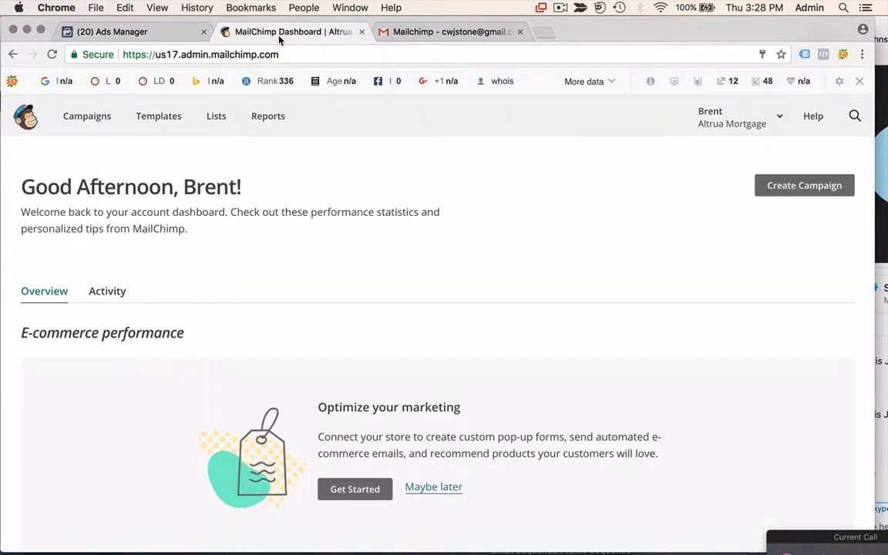
click(214, 118)
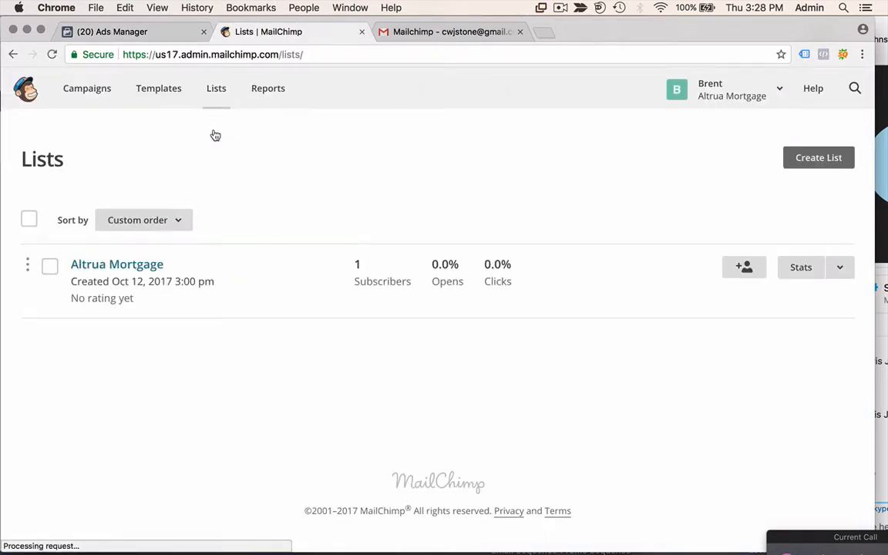
click(836, 186)
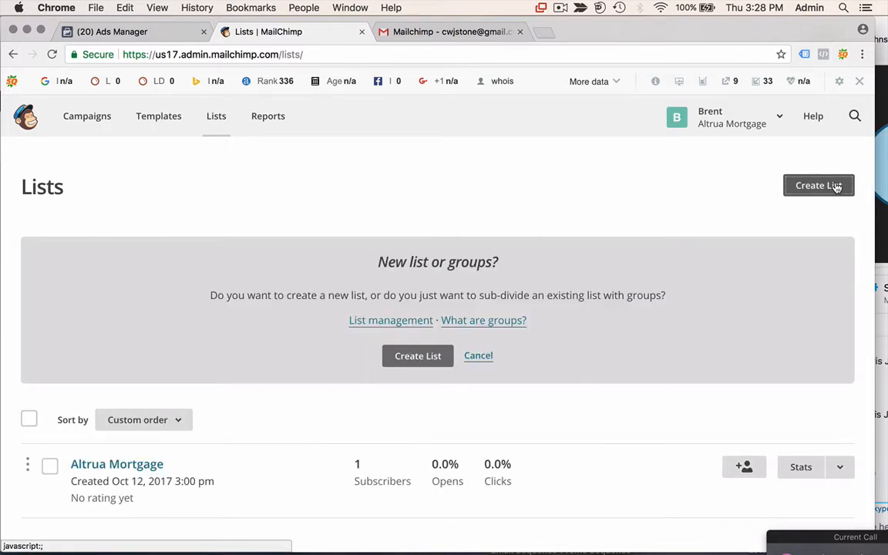
click(428, 359)
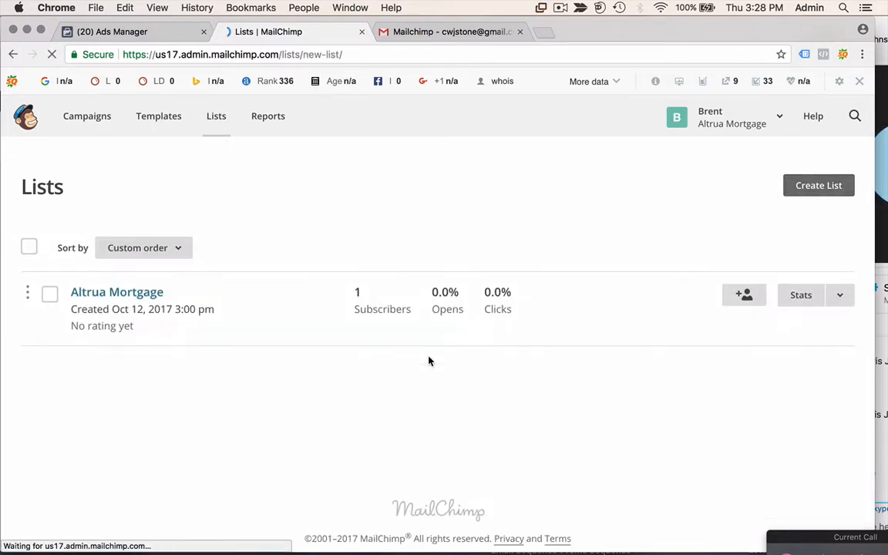
- Name the list 'Open Houses' and fill in the default sender e-mail and sender name
click(193, 294)
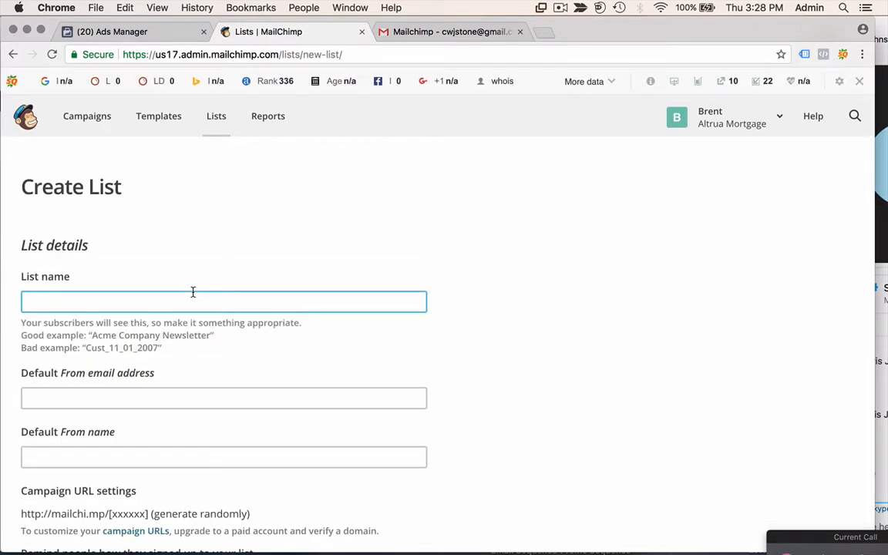
text(Open Houses)
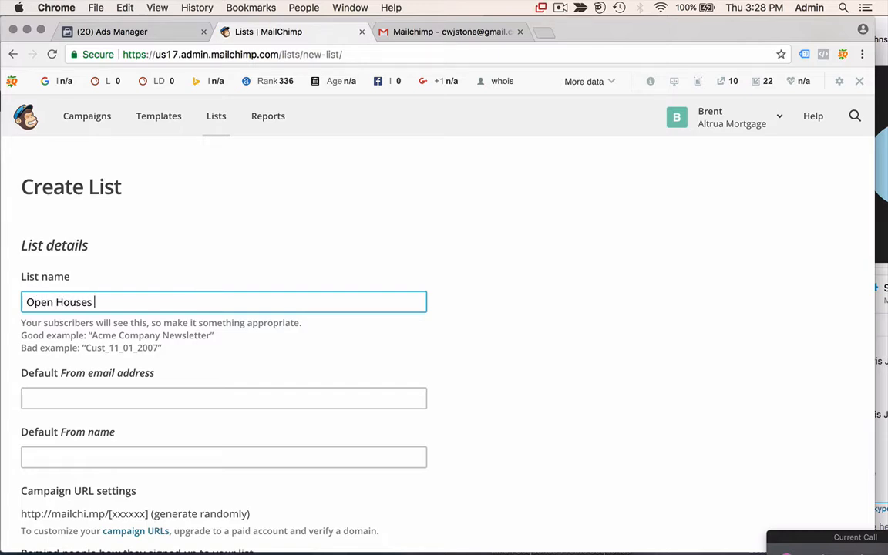
click(154, 396)
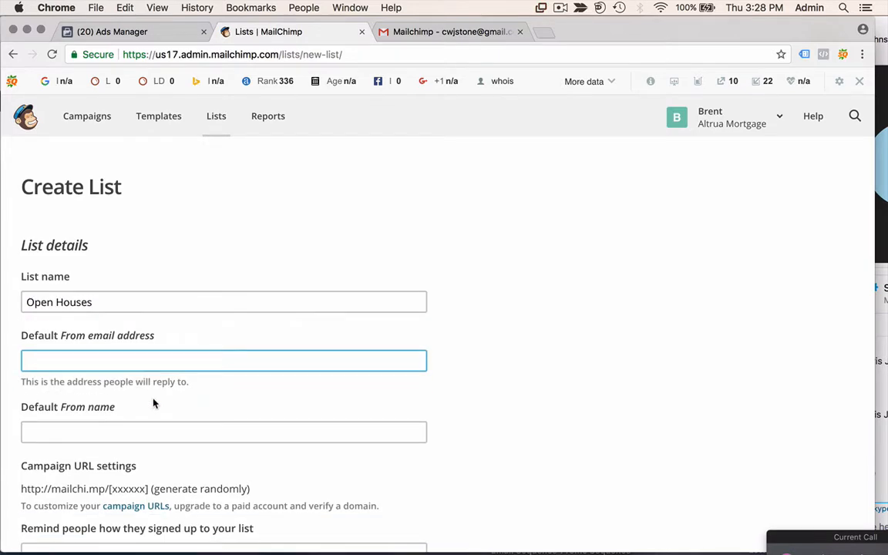
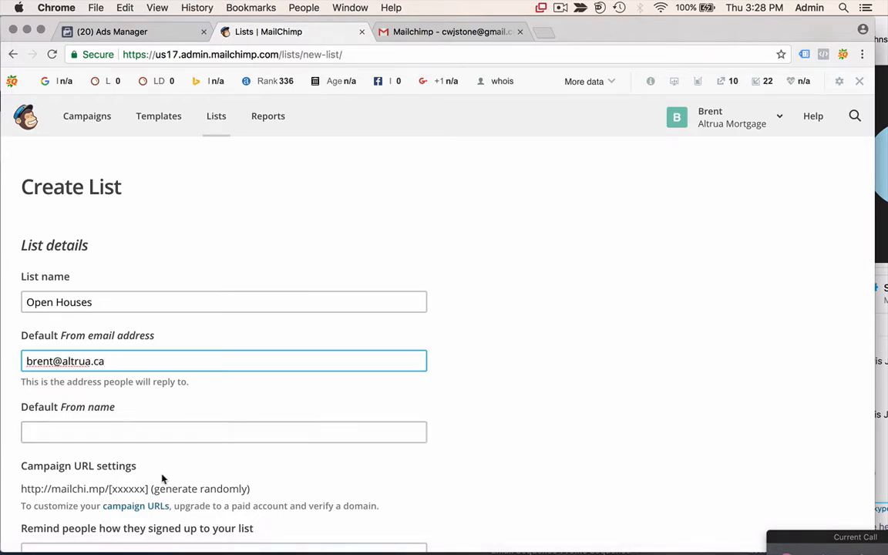
click(161, 432)
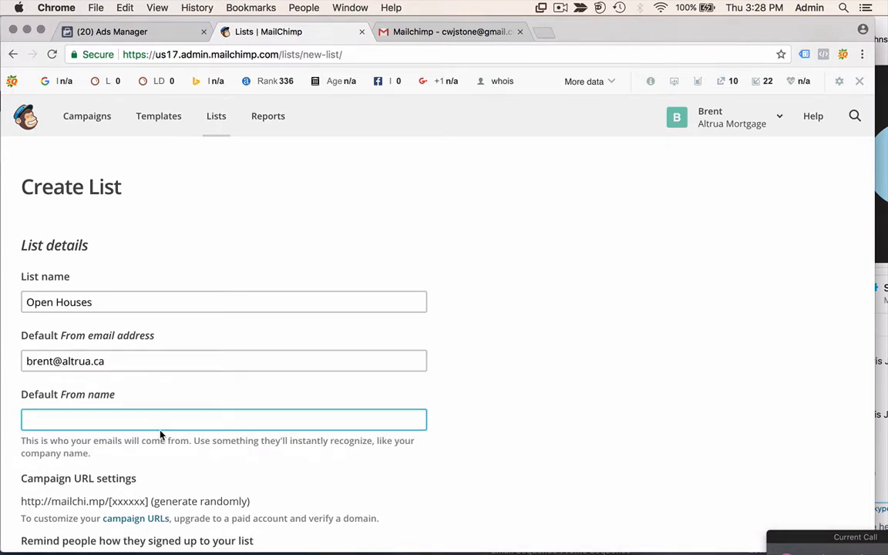
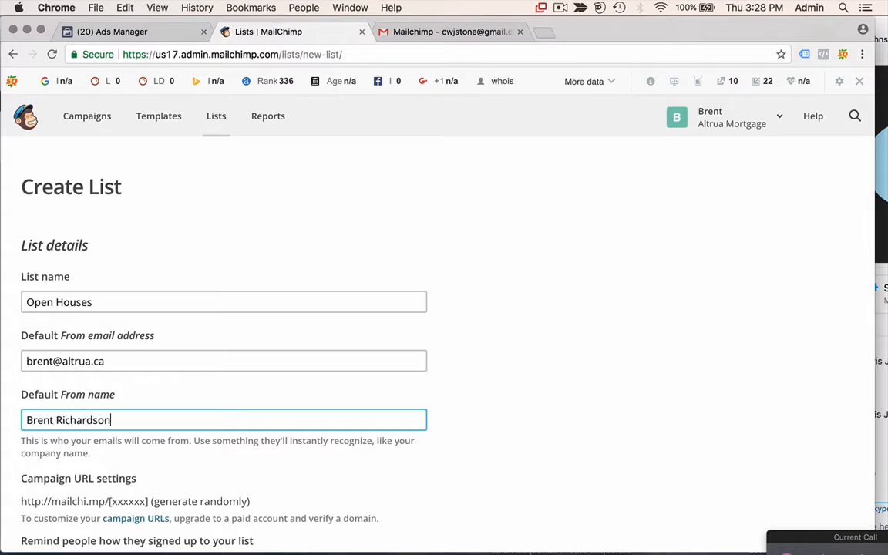
- Add the Facebook-ad signup reminder text, enable one-by-one subscribe notifications, and save the list
scroll(407, 437, down, 5)
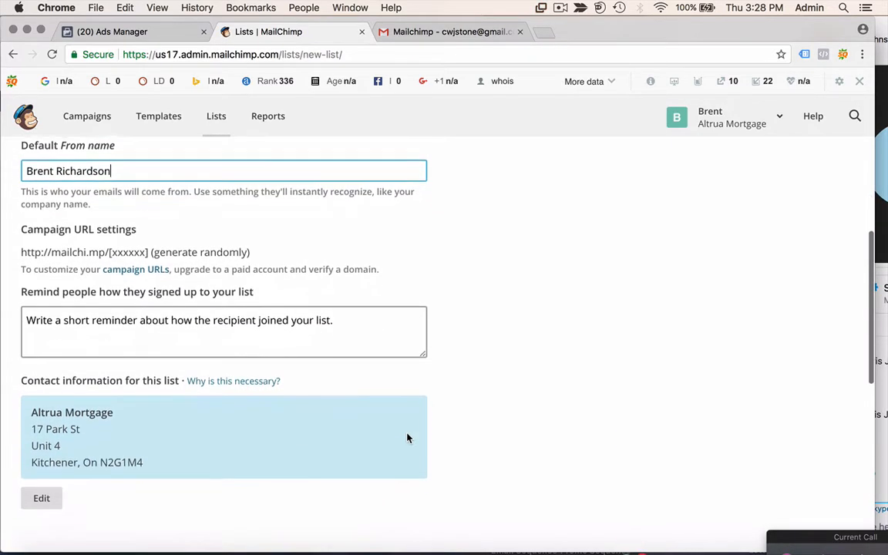
click(343, 319)
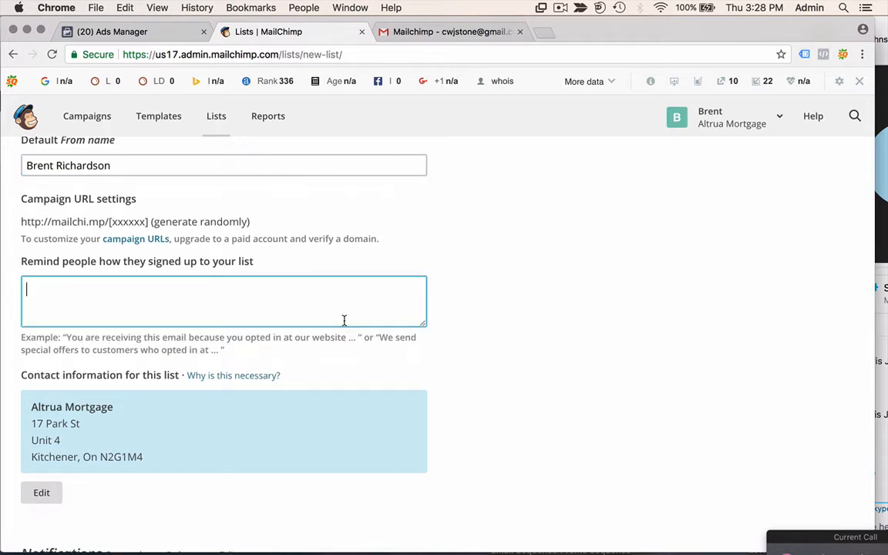
text(You requested a list )
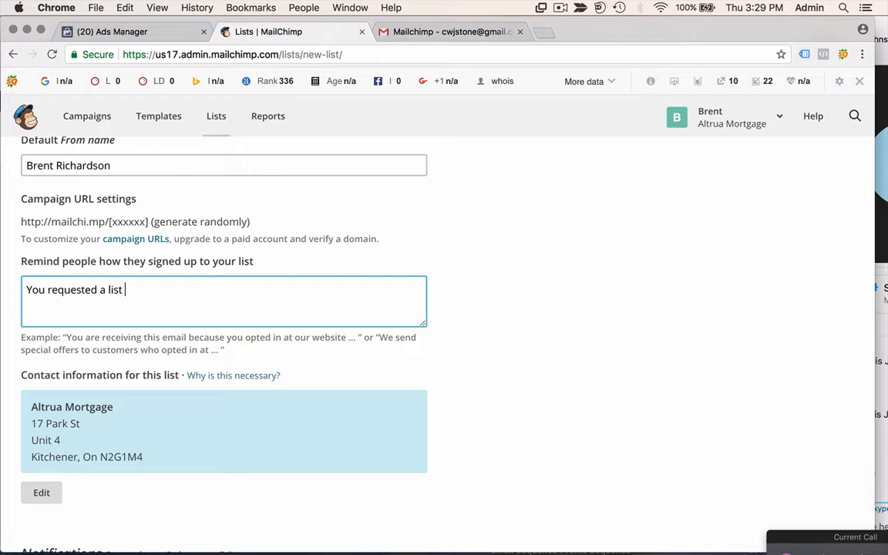
text(of weekly open houses and )
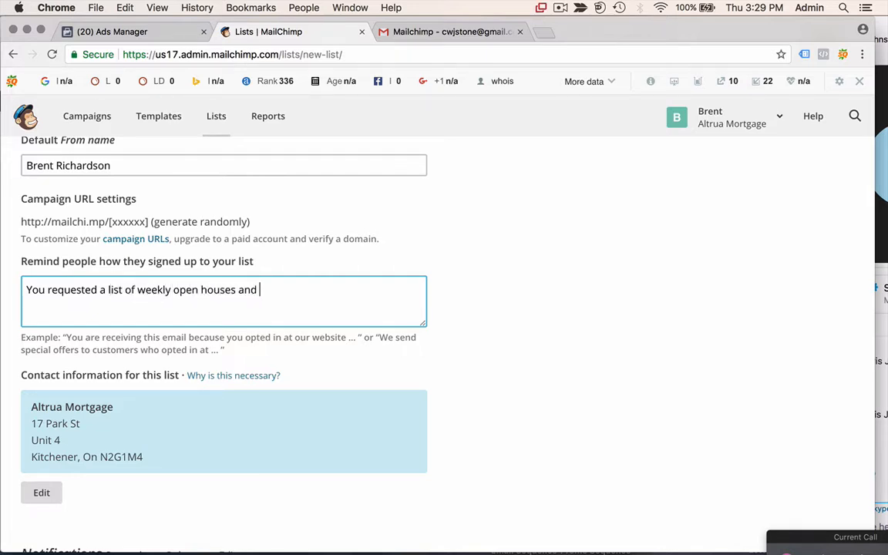
key(BackSpace)
key(BackSpace)
key(BackSpace)
key(BackSpace)
text(from our Facebook )
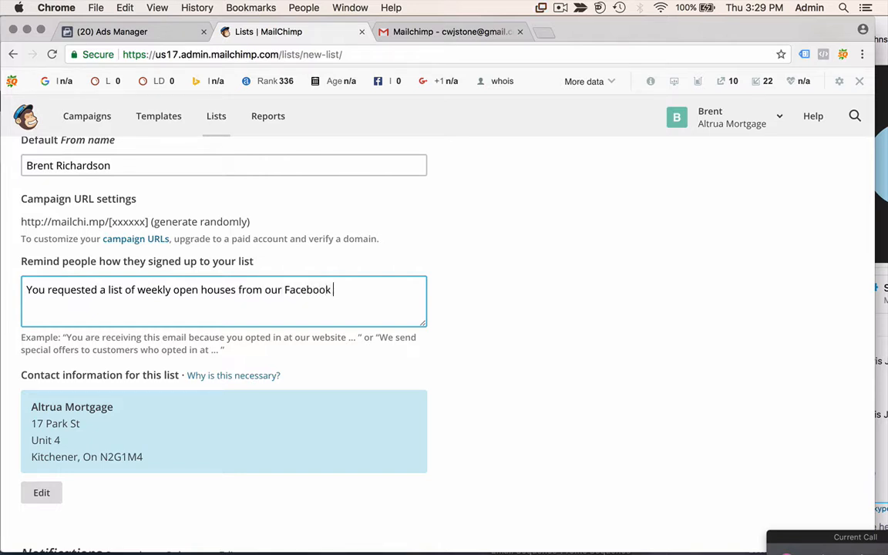
text(ad.)
scroll(552, 386, down, 5)
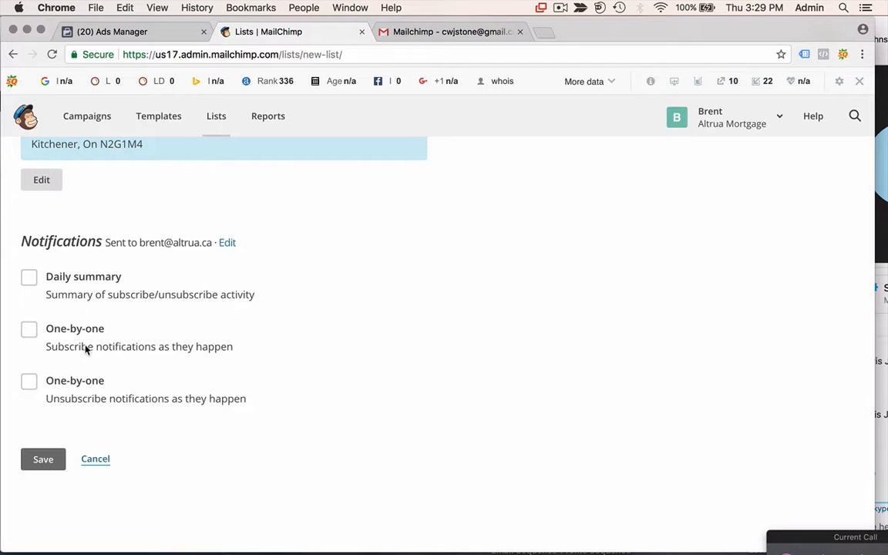
click(29, 330)
click(43, 460)
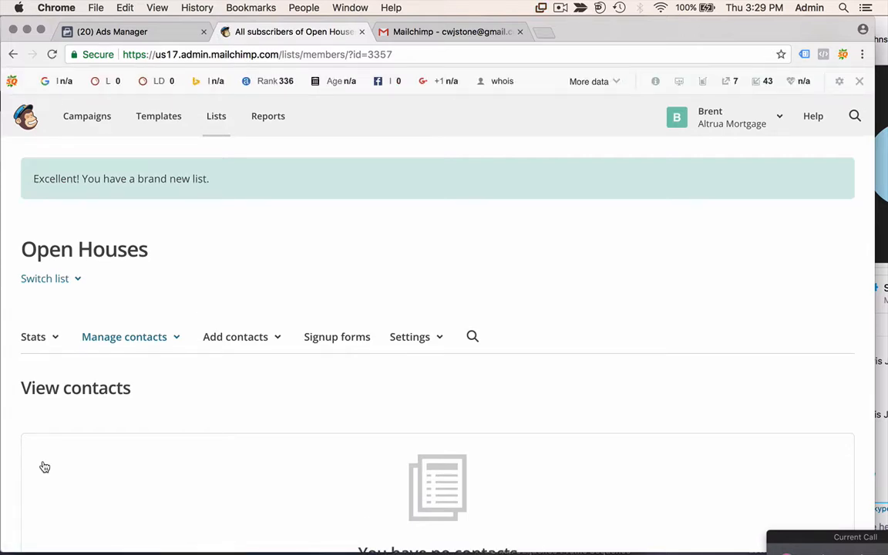
- Return to Leads Setup and inspect the lead form and MailChimp list dropdowns without changing them
click(131, 32)
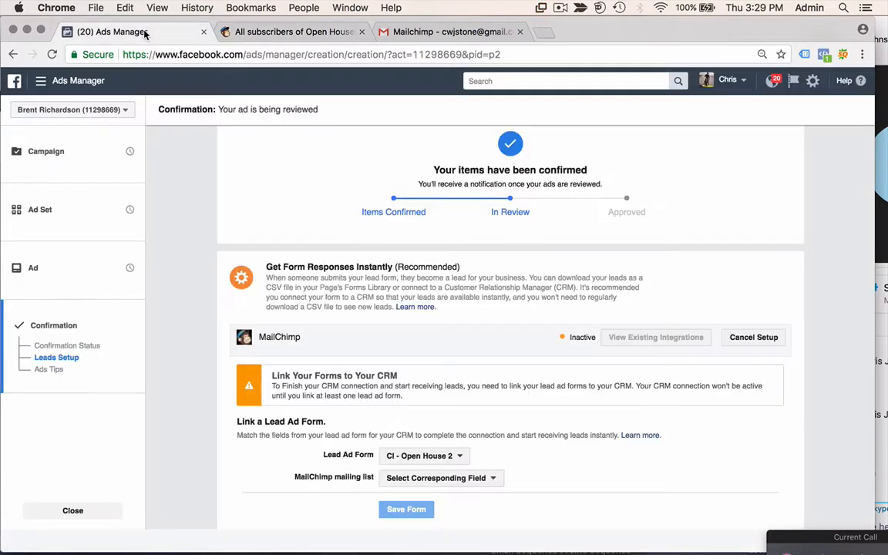
scroll(544, 478, down, 3)
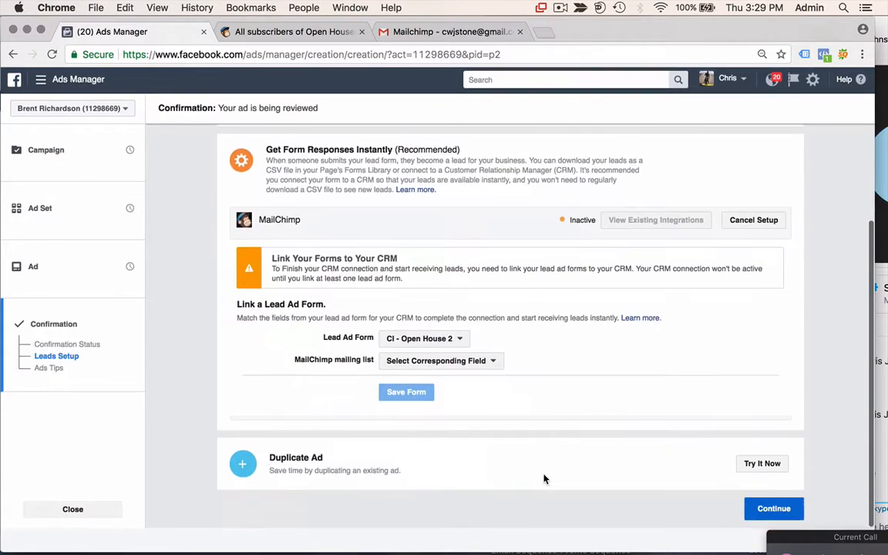
click(474, 364)
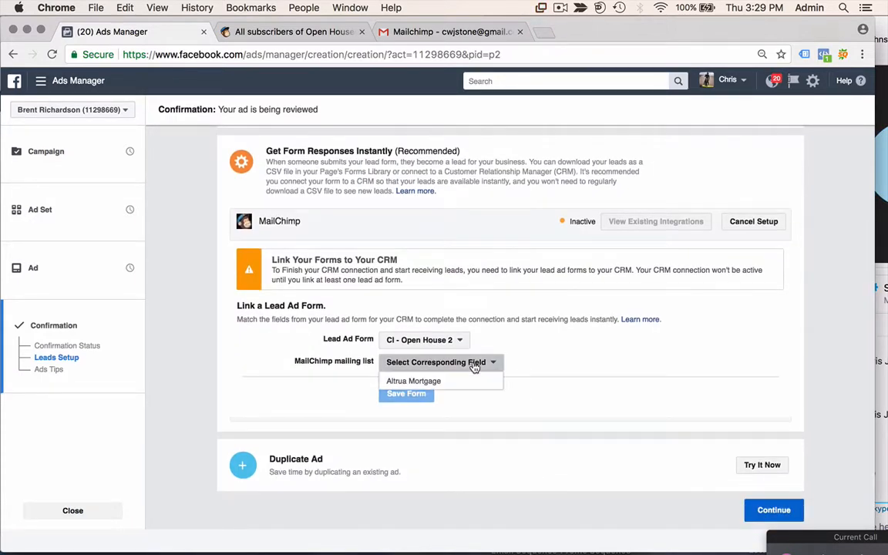
click(545, 358)
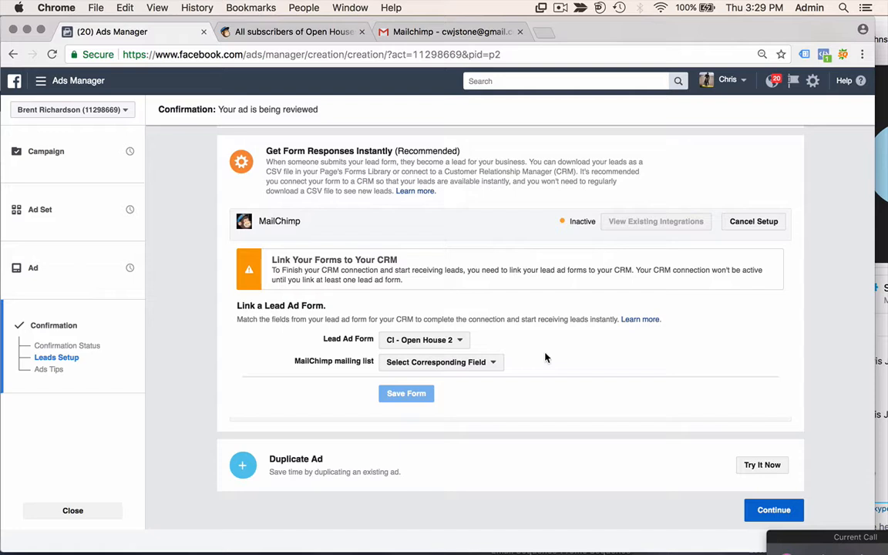
scroll(545, 357, up, 1)
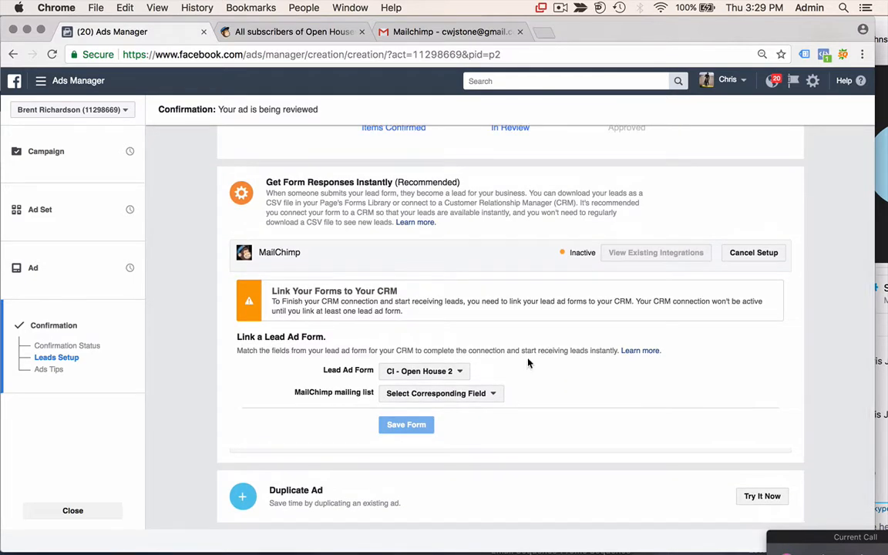
click(459, 373)
click(455, 390)
scroll(373, 302, up, 5)
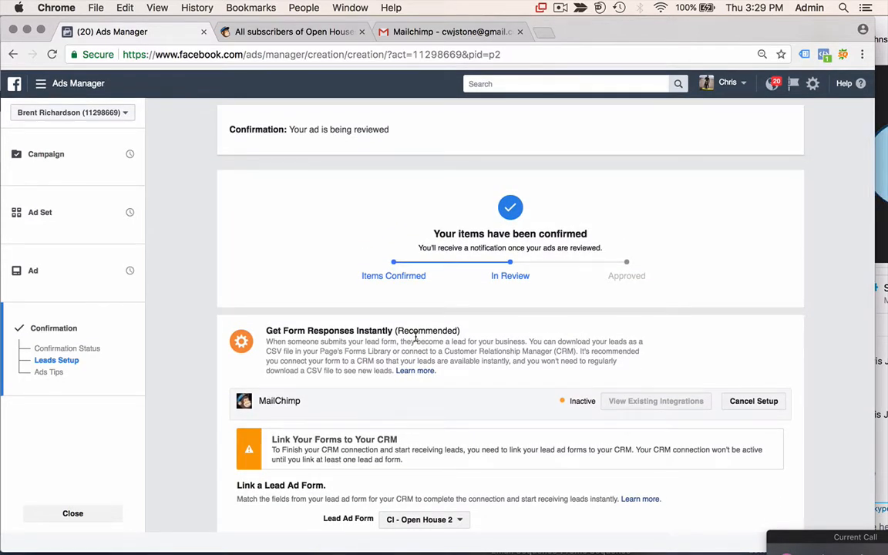
scroll(415, 337, down, 5)
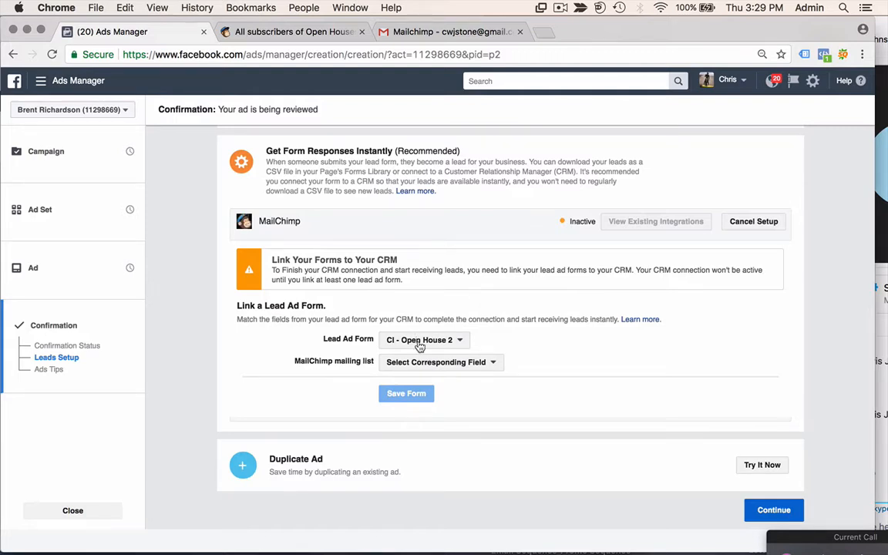
click(452, 371)
click(594, 354)
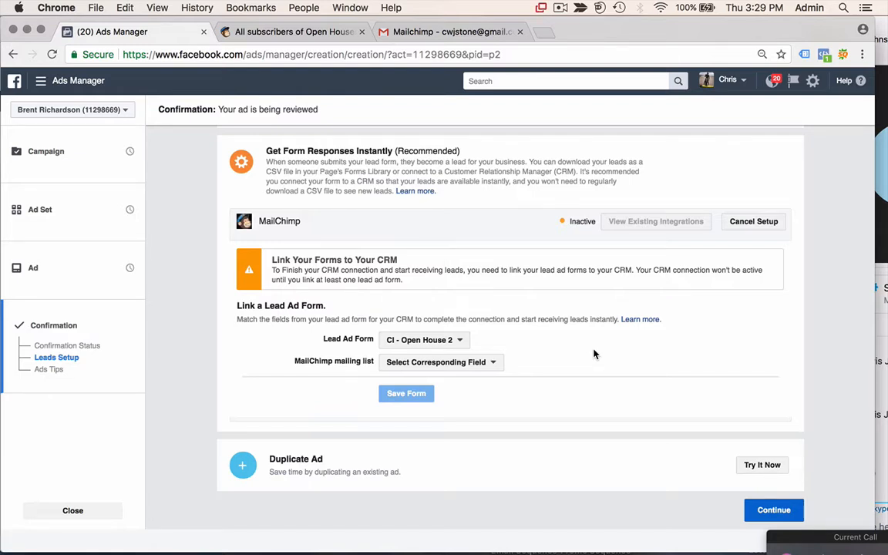
- Cancel the existing CRM setup, search 'mailchimp', select it, then remove that selection
click(776, 221)
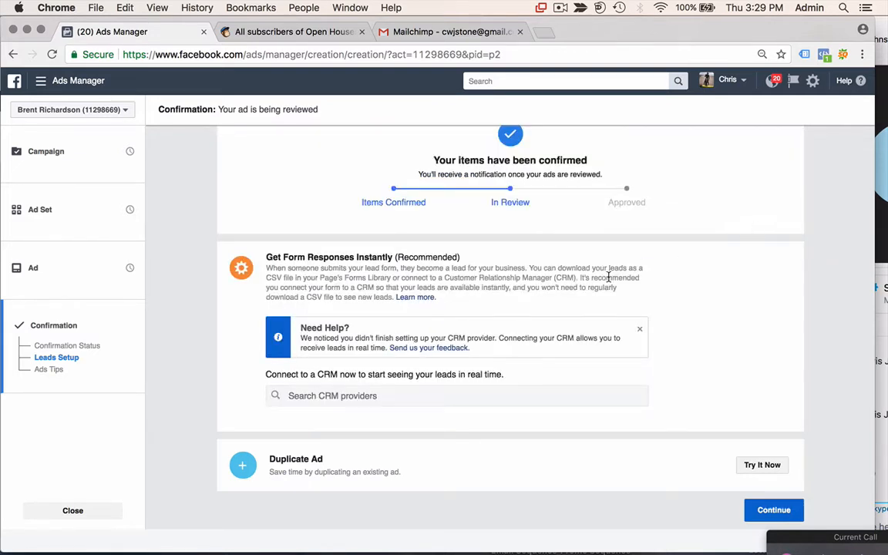
click(352, 394)
text(mailchimp)
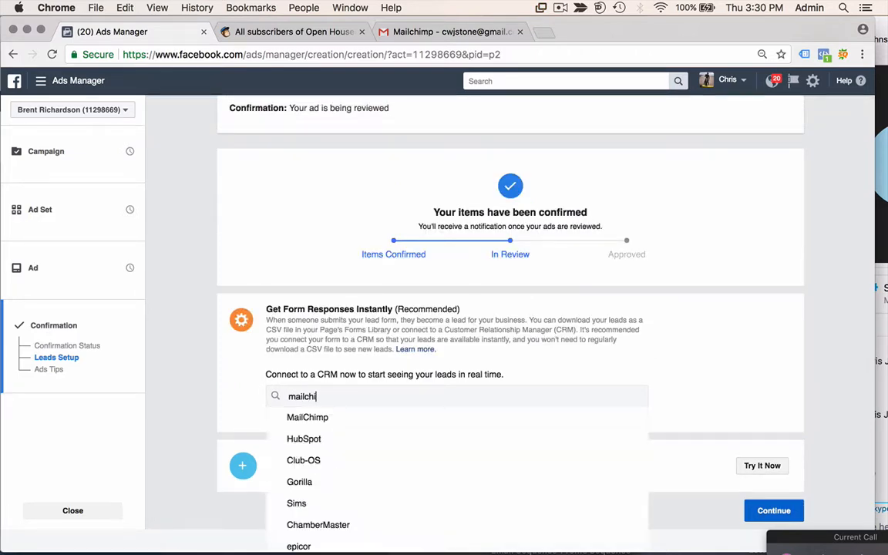
click(321, 418)
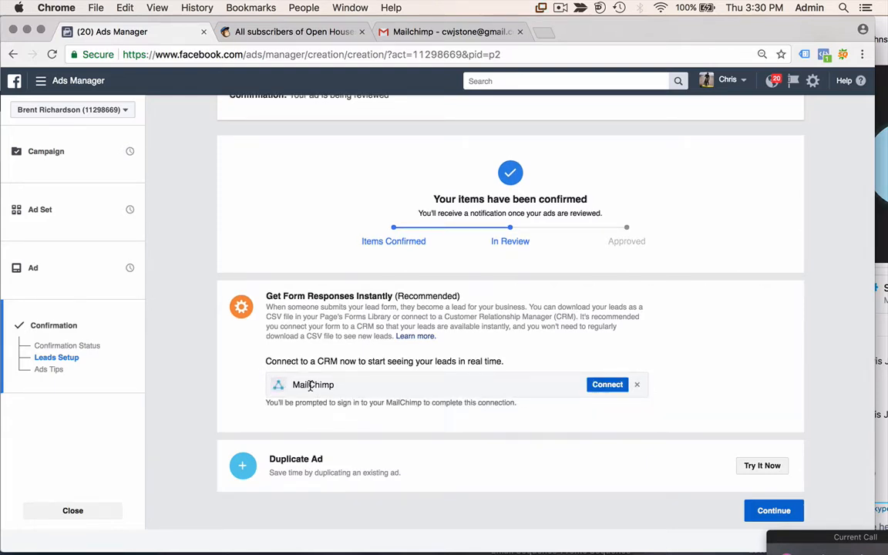
double_click(310, 385)
click(637, 383)
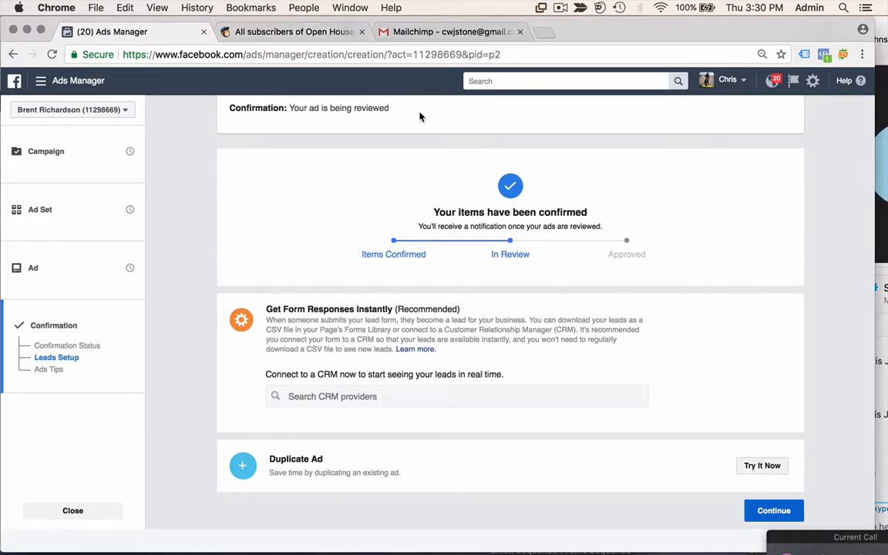
- Search 'Mail' again, pick MailChimp and connect the lead responses to it
click(386, 398)
text(Mail)
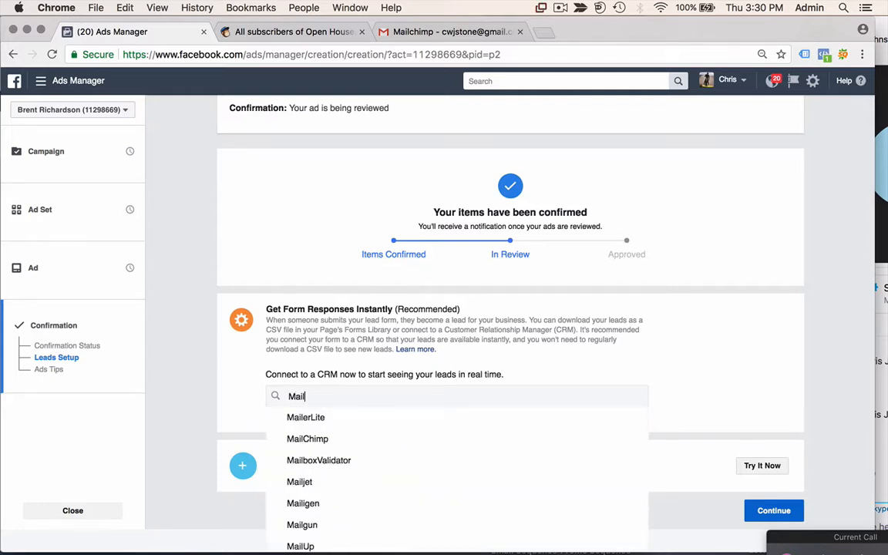
click(377, 444)
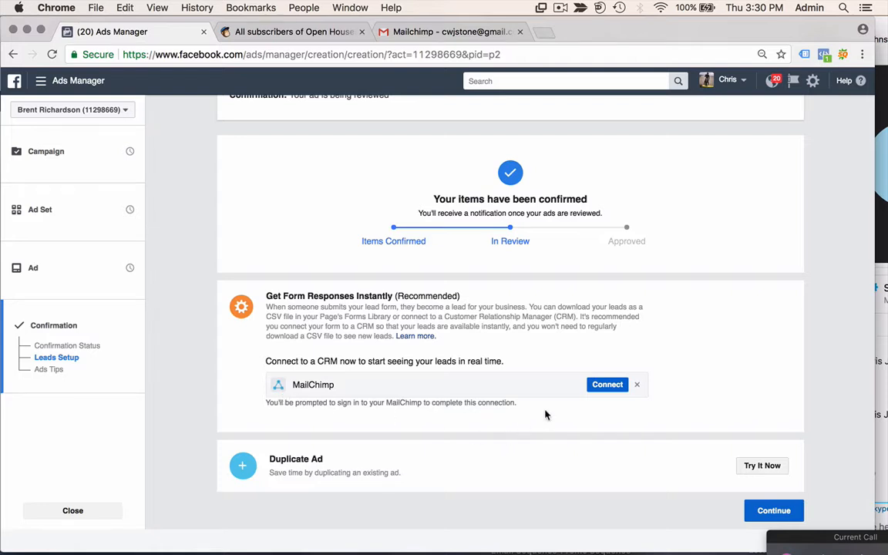
click(605, 384)
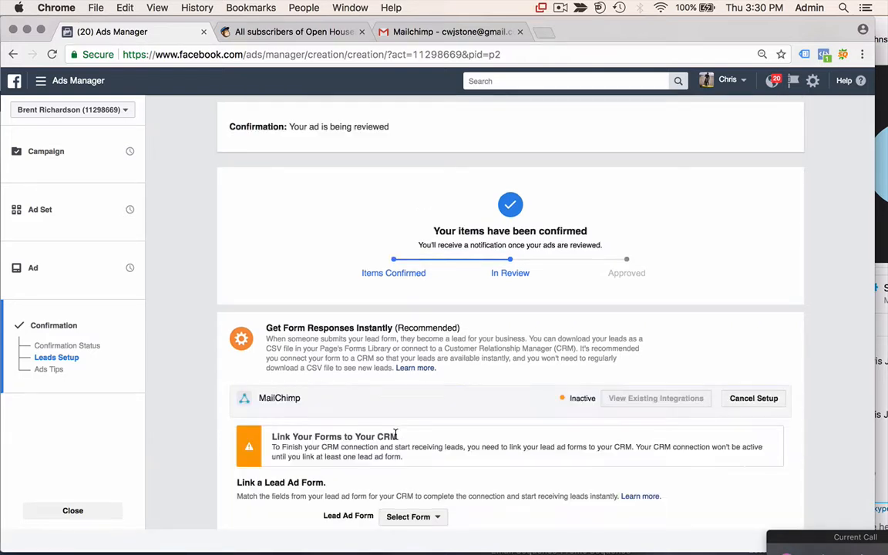
- Select the CI - Open House 2 lead form and the Open Houses mailing list
scroll(395, 434, down, 2)
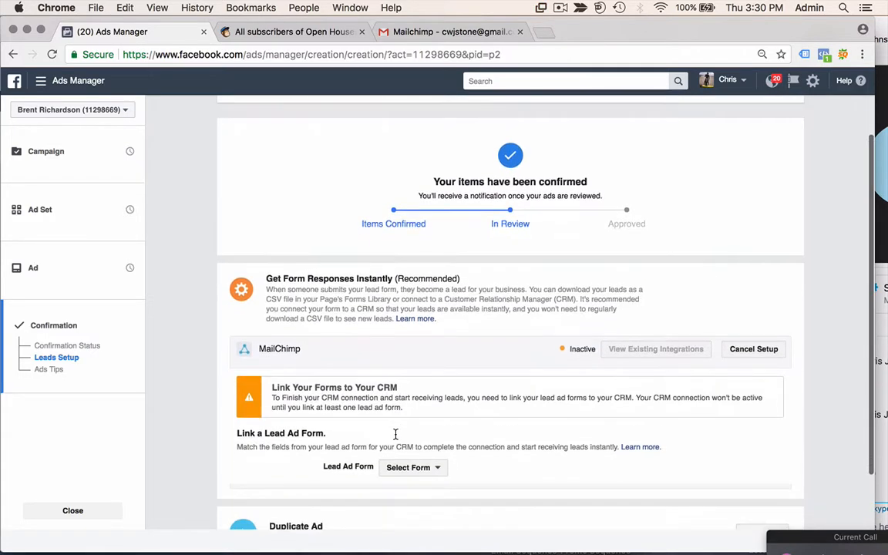
click(400, 443)
click(402, 458)
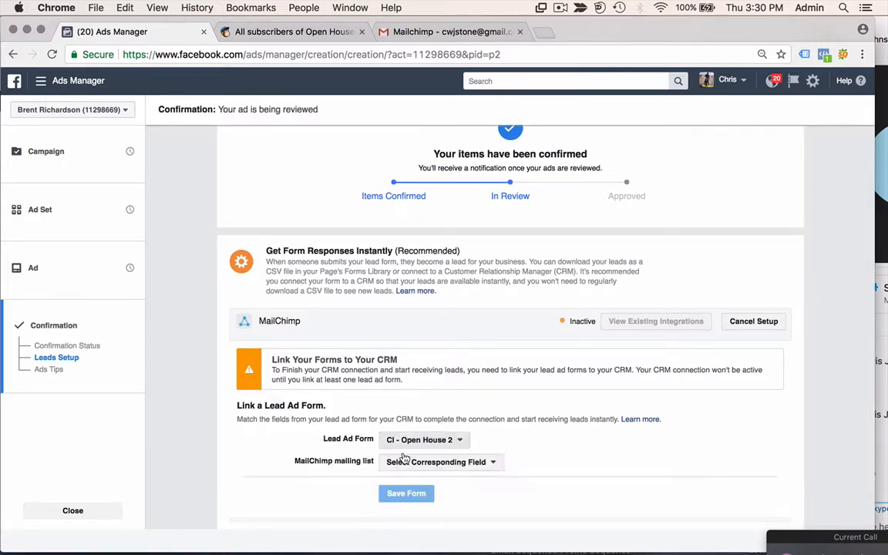
click(410, 462)
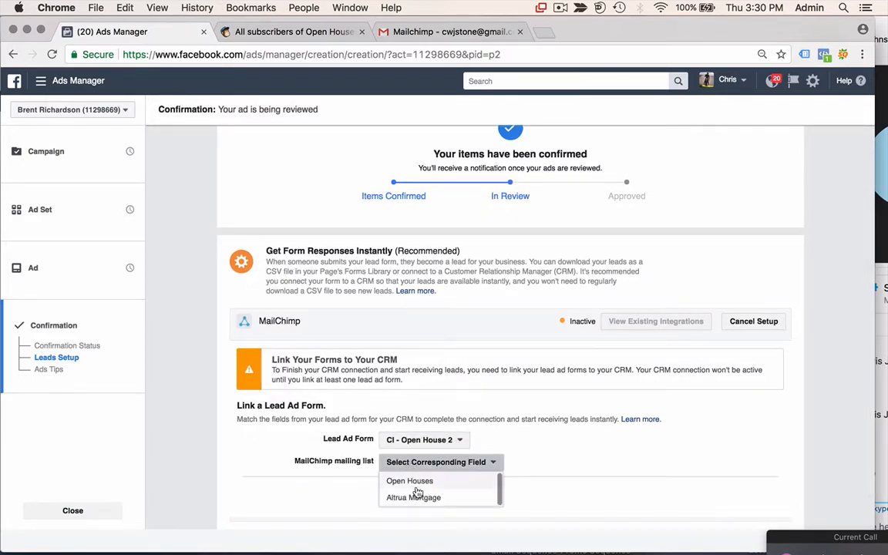
click(417, 482)
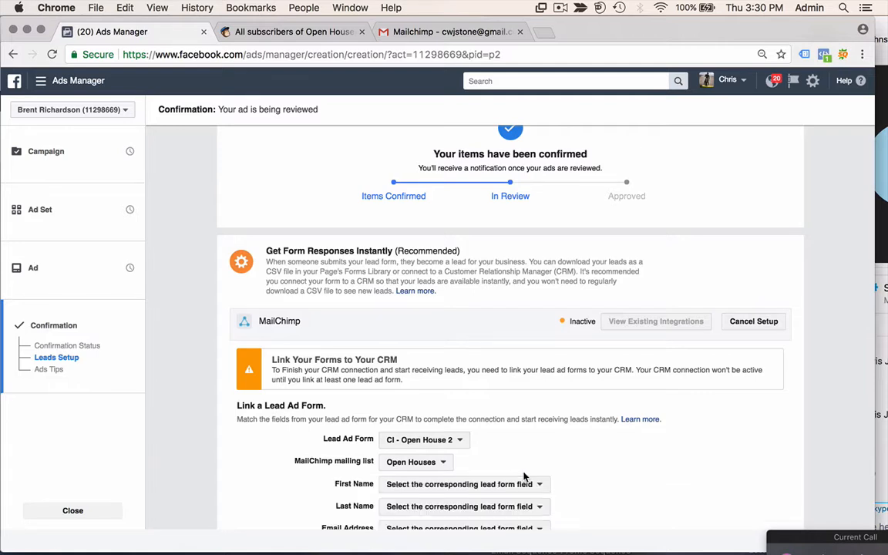
- Map First Name to Full name and Email Address to Email, save, and continue
scroll(523, 477, down, 3)
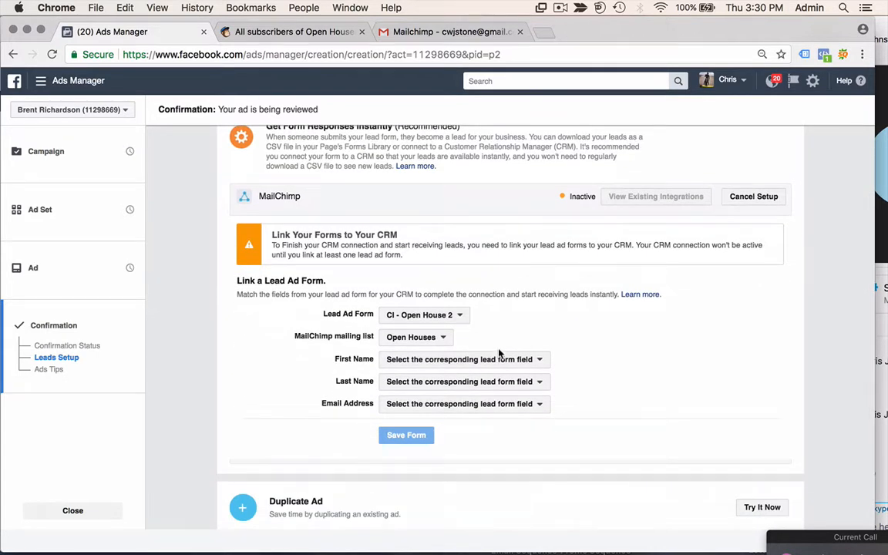
click(502, 361)
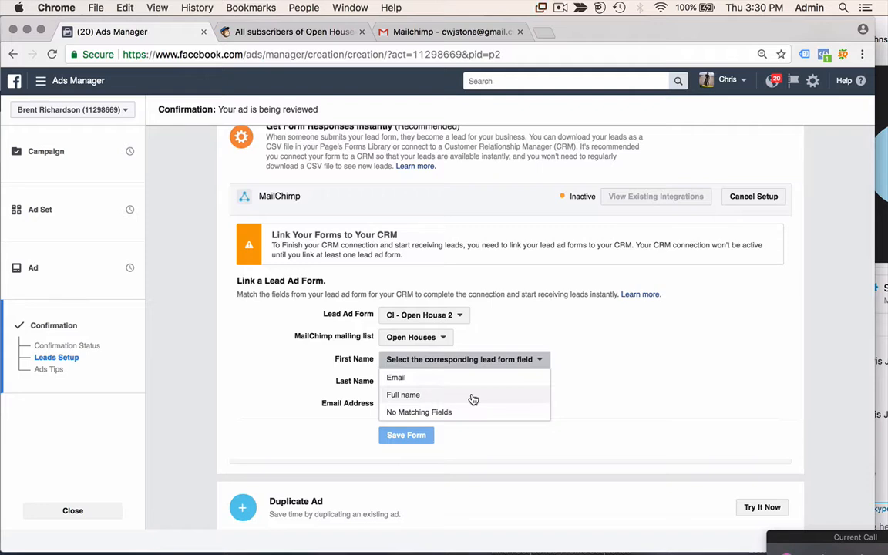
click(472, 398)
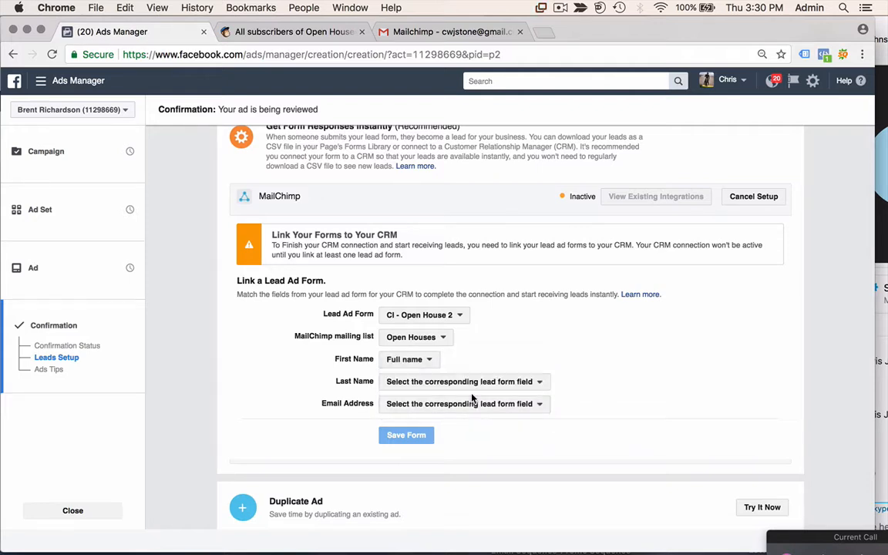
click(476, 384)
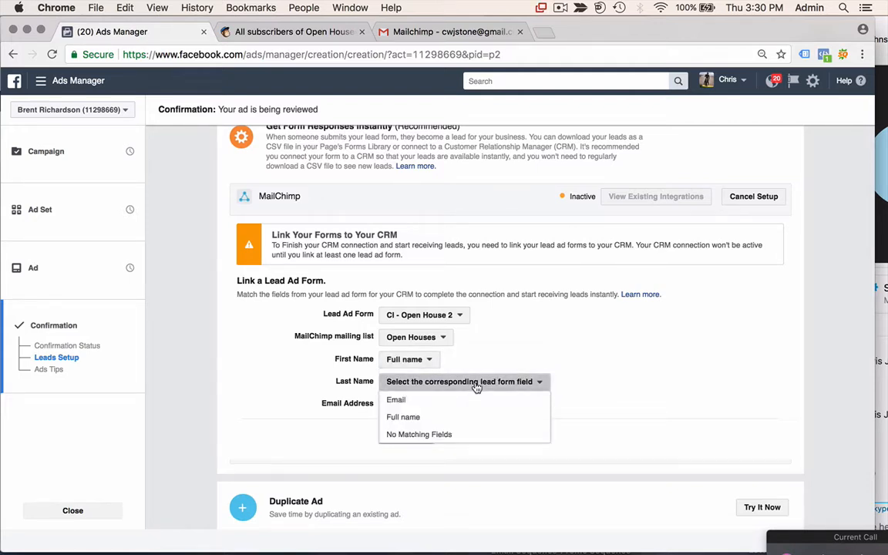
click(507, 355)
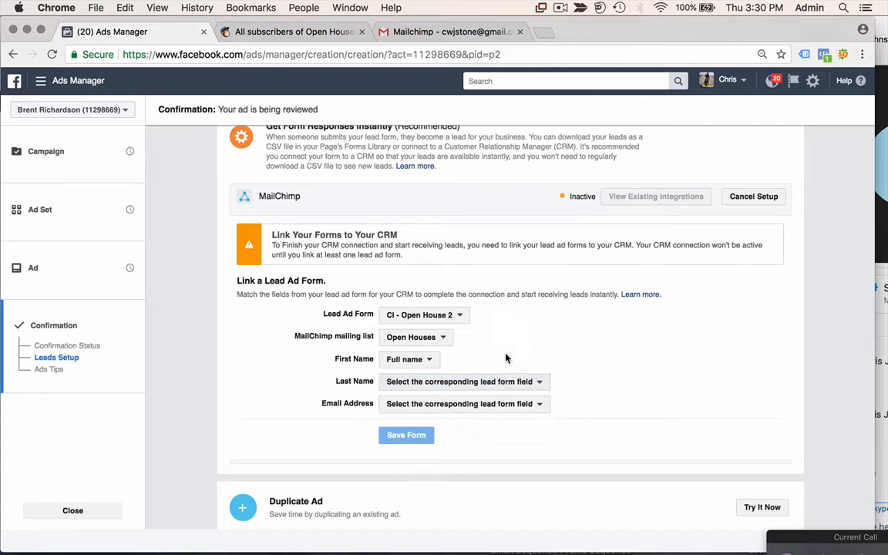
click(480, 404)
click(469, 423)
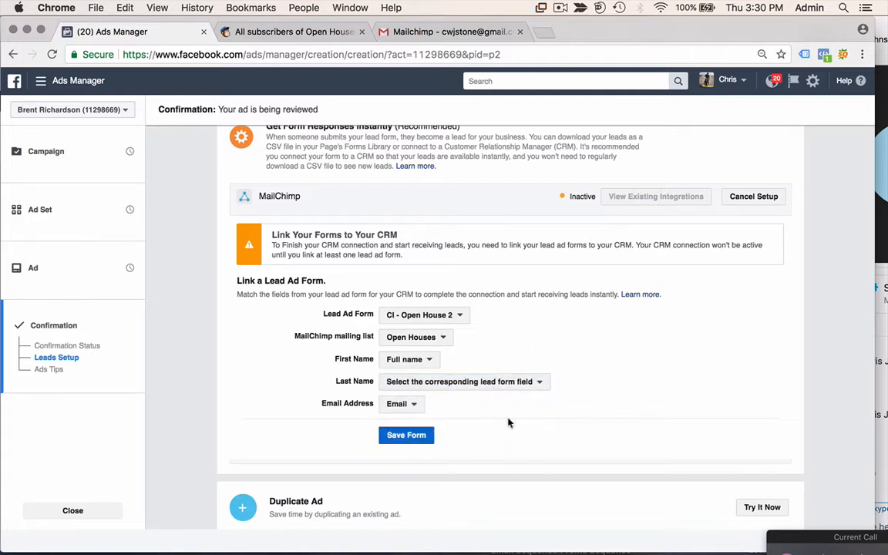
click(421, 434)
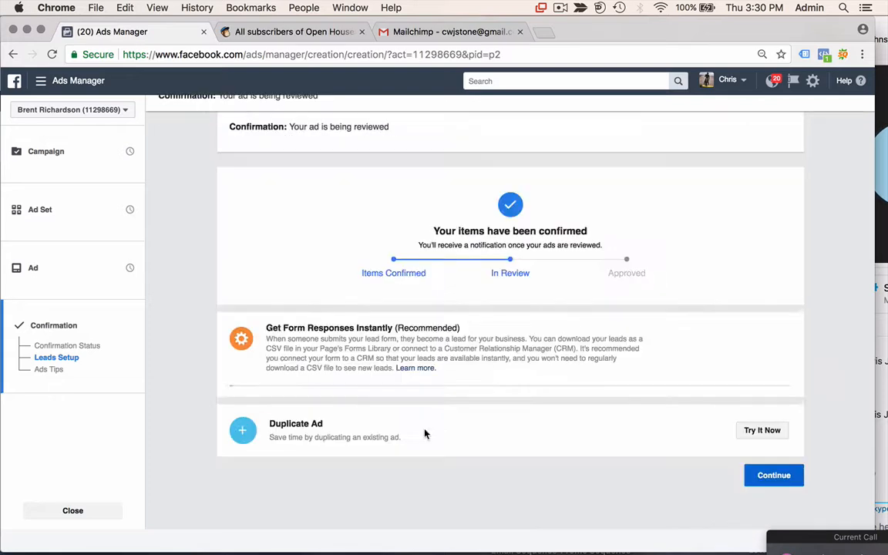
scroll(665, 353, down, 3)
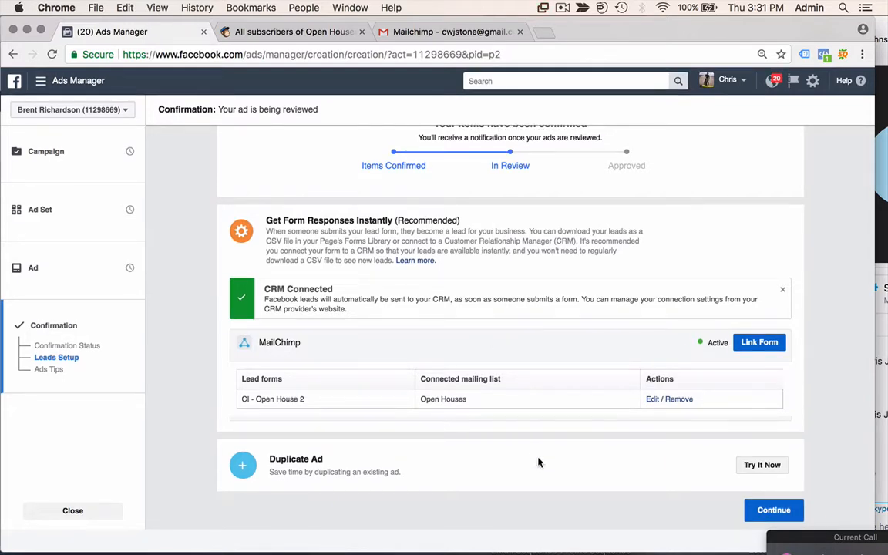
click(762, 516)
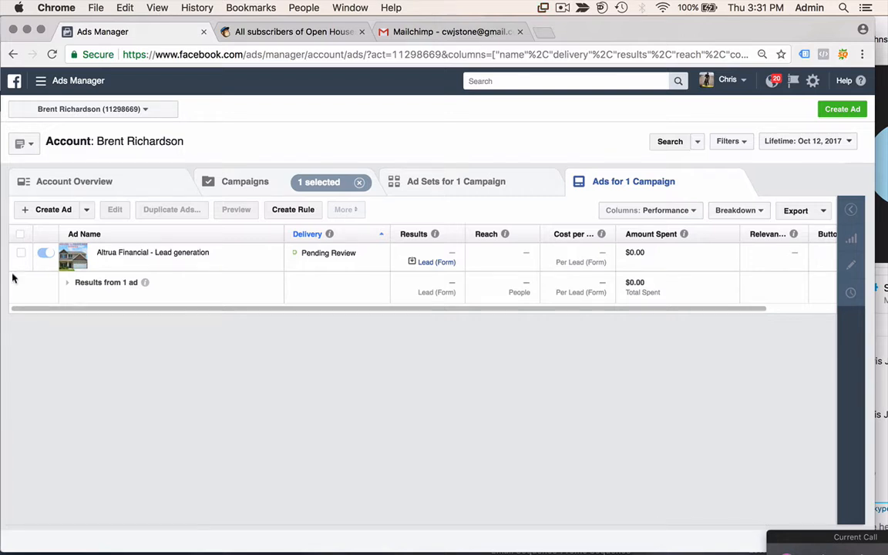
- Duplicate the Altrua Financial lead generation ad and open the copy for editing
click(20, 254)
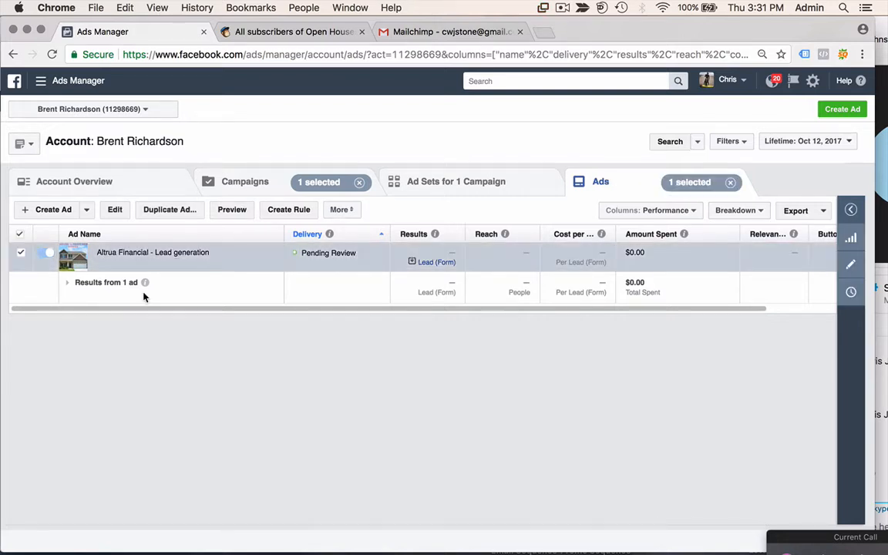
click(157, 211)
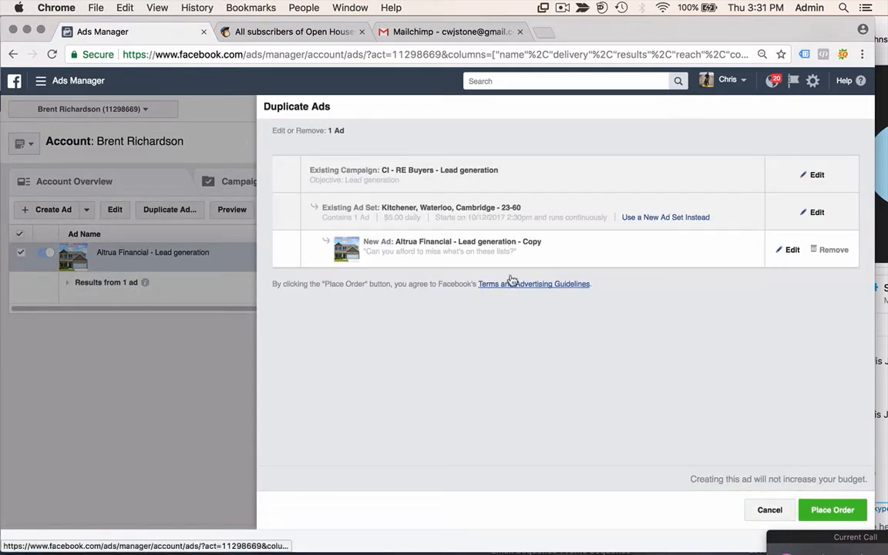
click(792, 249)
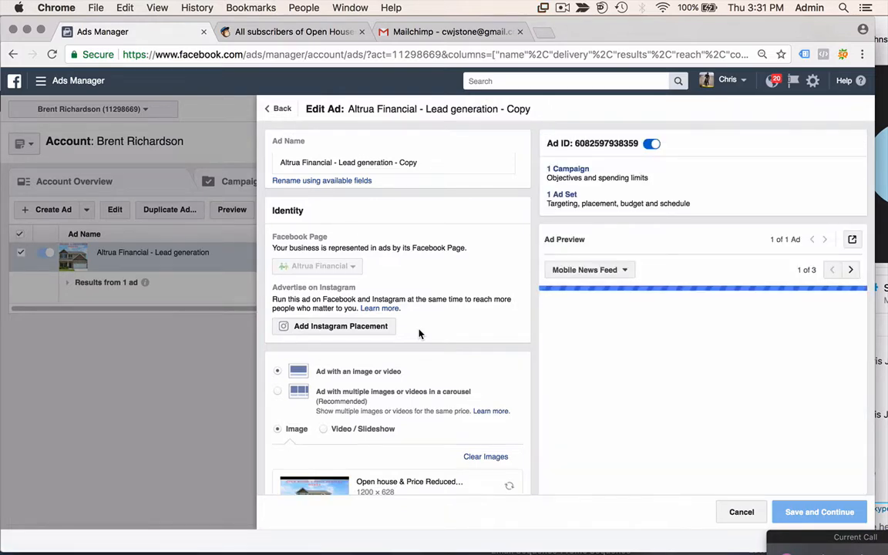
- Replace 'KITCHENER & SURROUNDING AREAS!' with 'WATERLOO REGION HOME SHOPPERS!', save, and place the order
scroll(420, 333, down, 5)
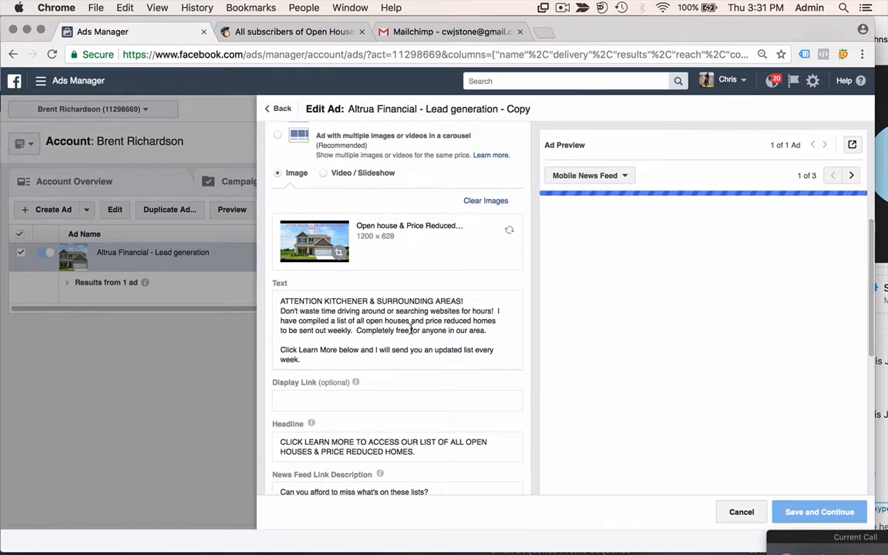
click(367, 301)
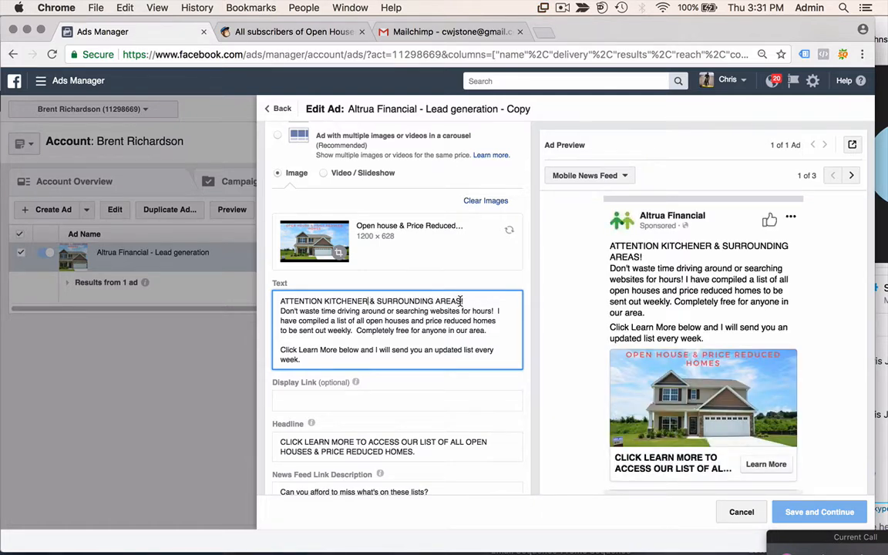
drag(463, 301, 325, 301)
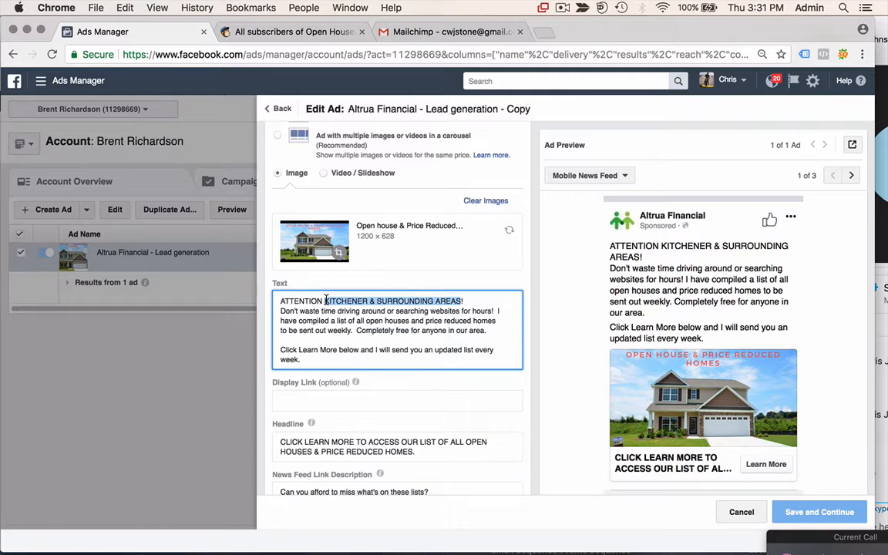
text(Wa)
key(BackSpace)
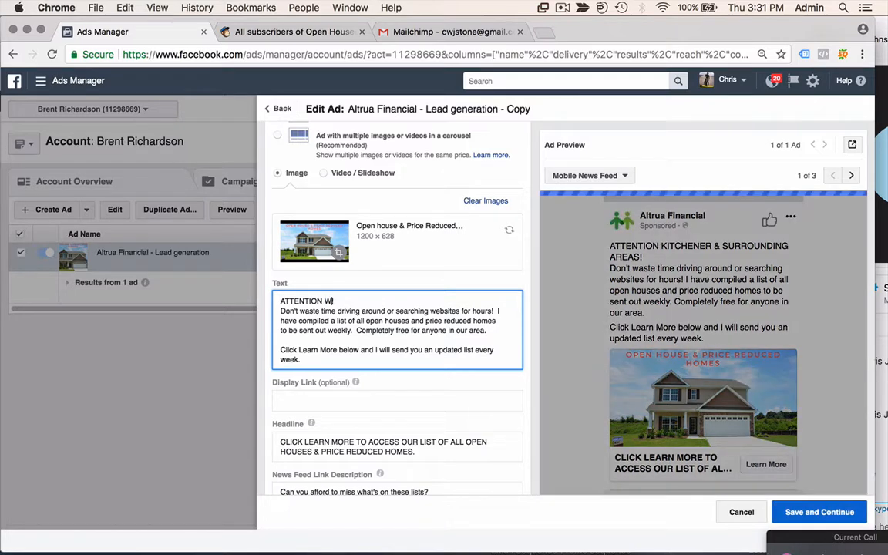
text(ATERLOO REGIO)
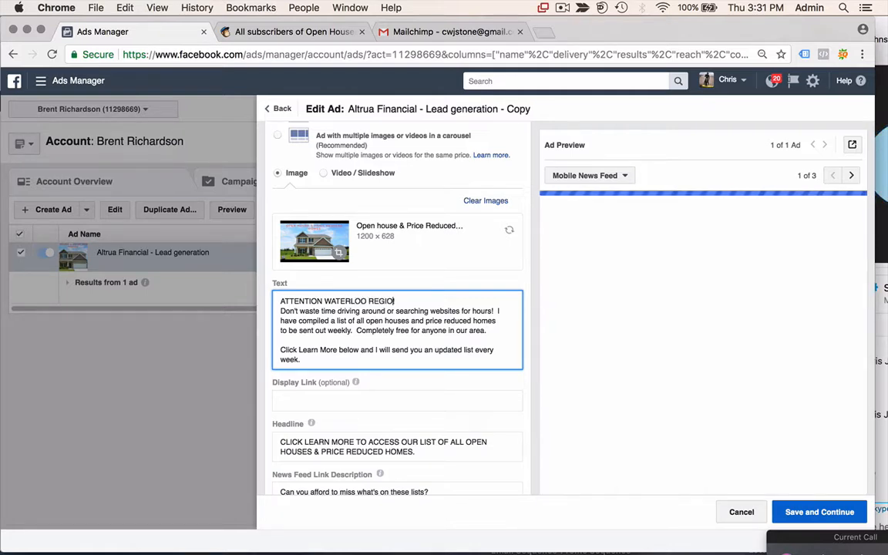
text(N HOME SHO)
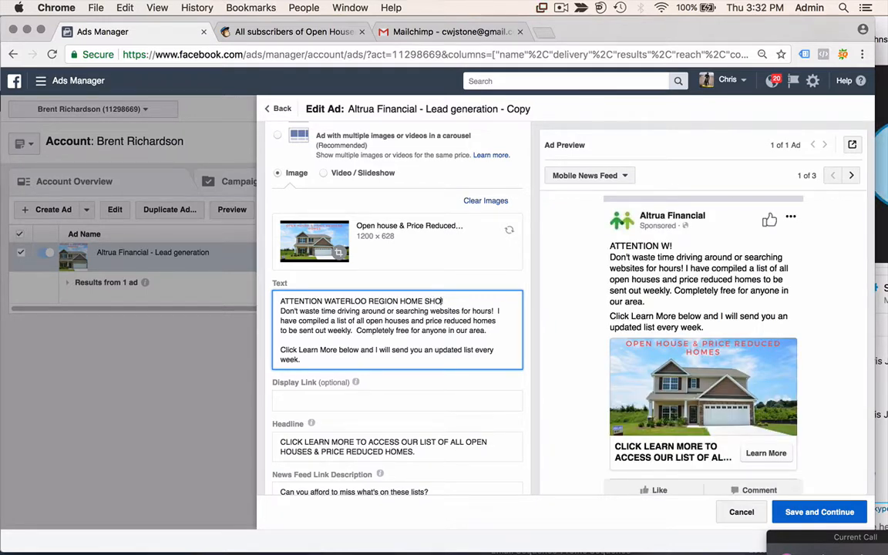
text(PPERS!)
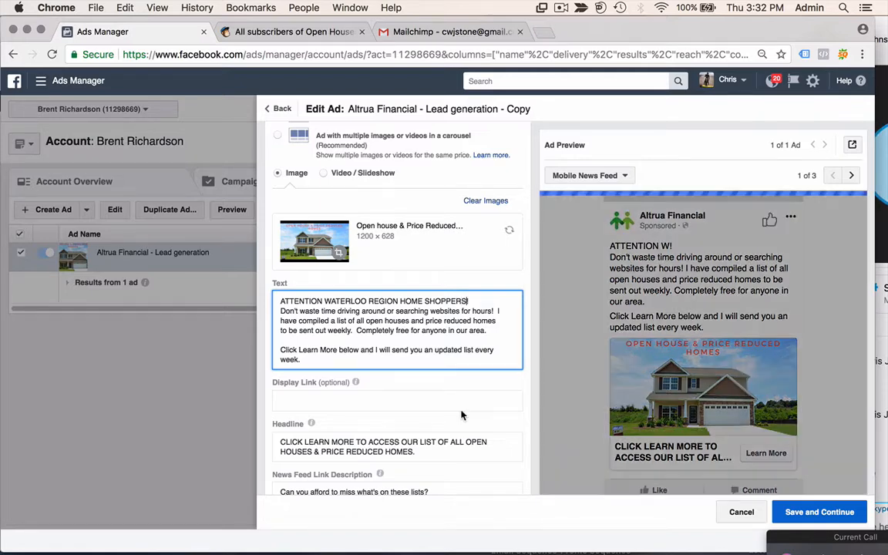
click(820, 515)
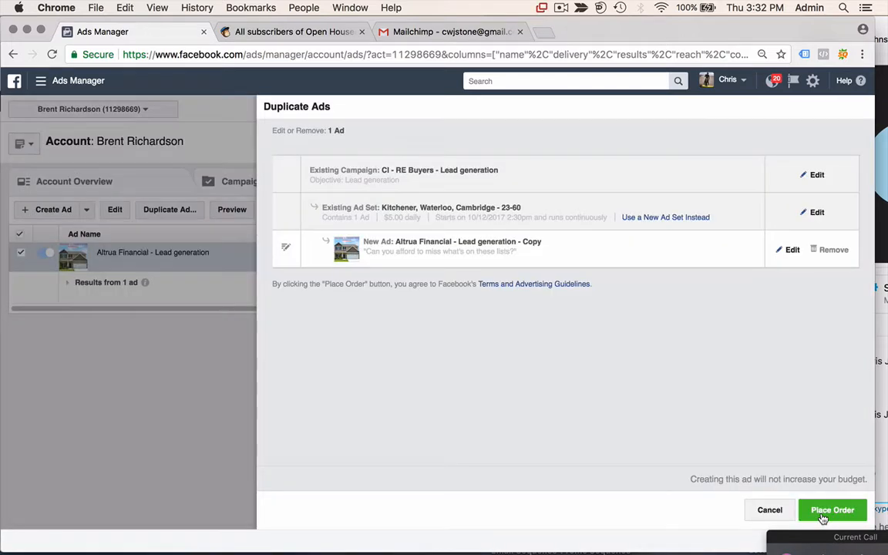
click(823, 518)
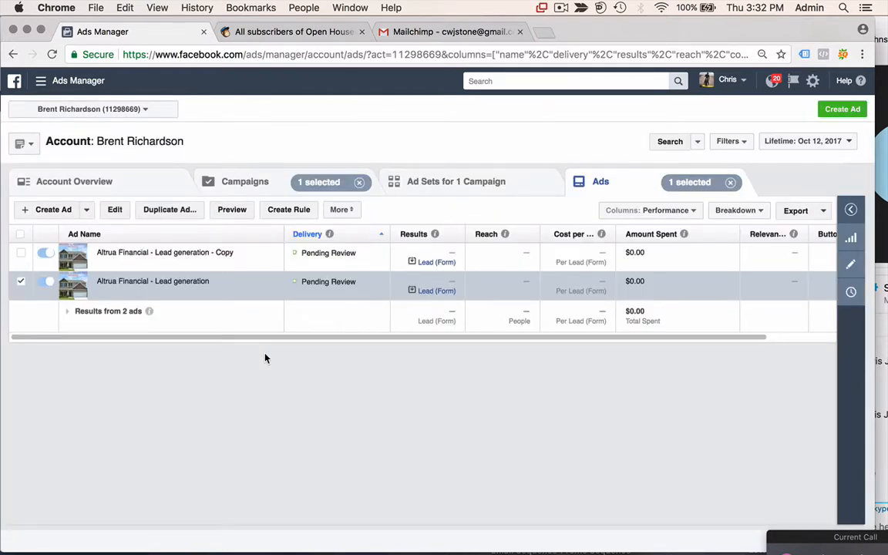
- Duplicate the original lead generation ad and open the new copy for editing
click(20, 253)
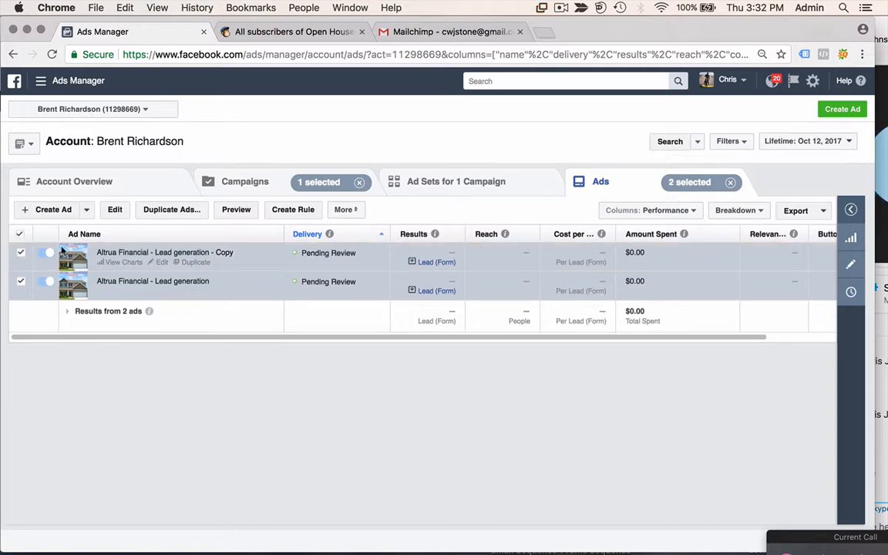
click(21, 253)
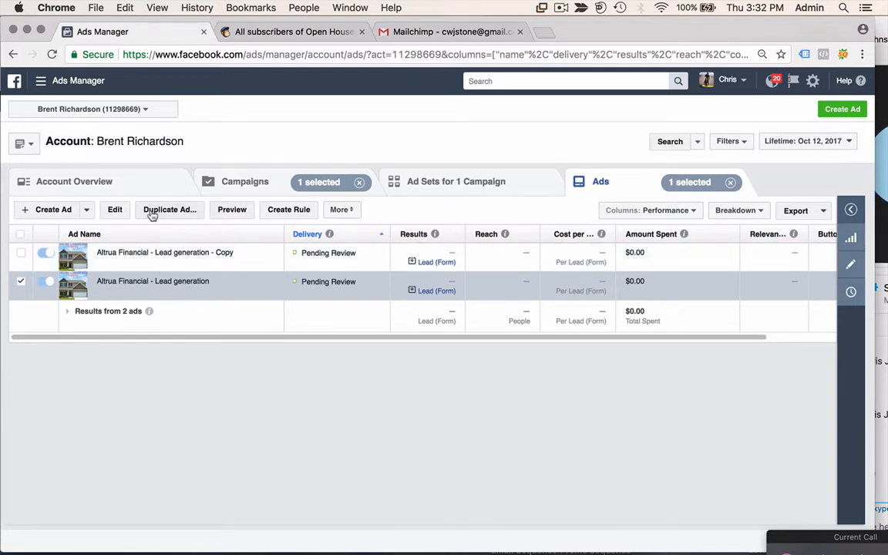
click(168, 209)
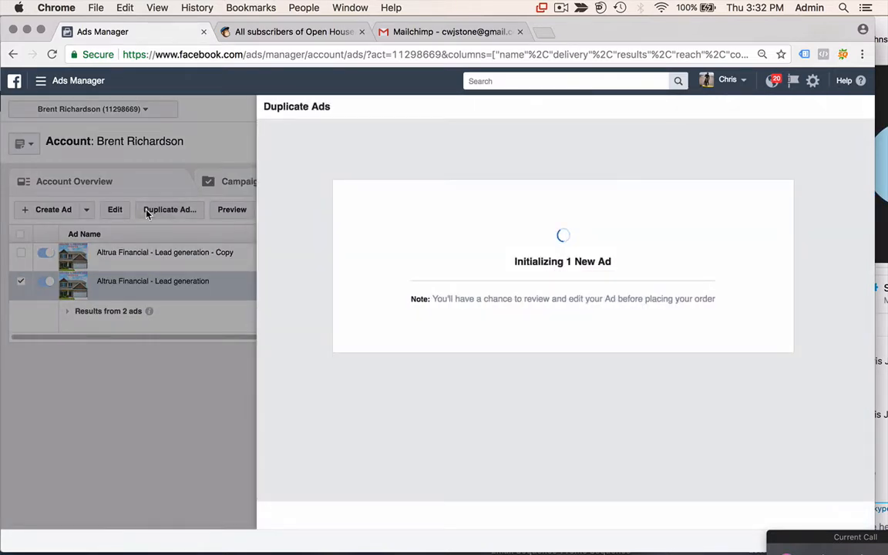
click(790, 251)
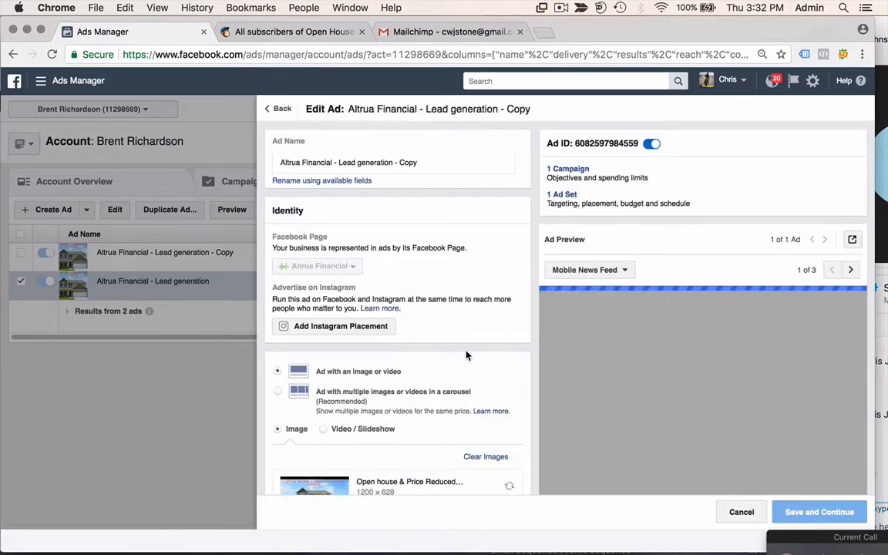
- Change KITCHENER to TRI CITIES, fix AREAS, then save and submit the copy for review
scroll(466, 356, down, 5)
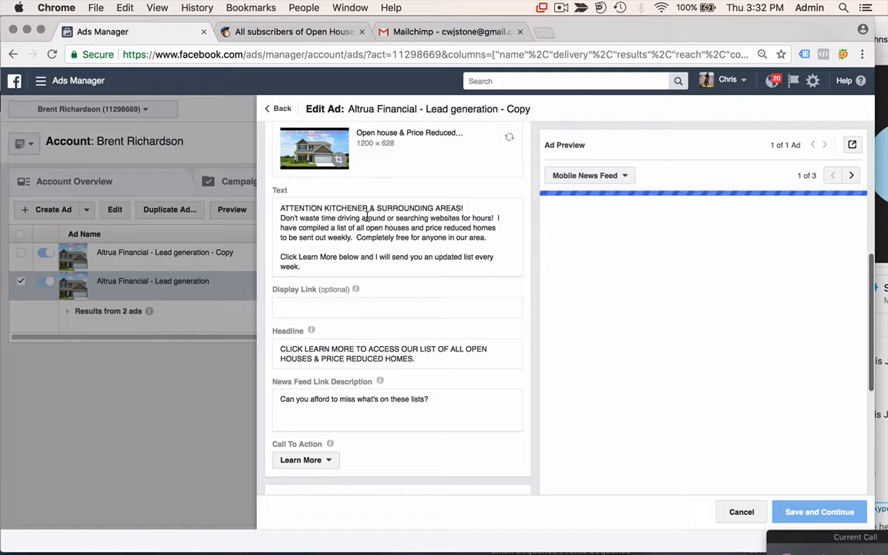
click(367, 209)
drag(367, 209, 325, 208)
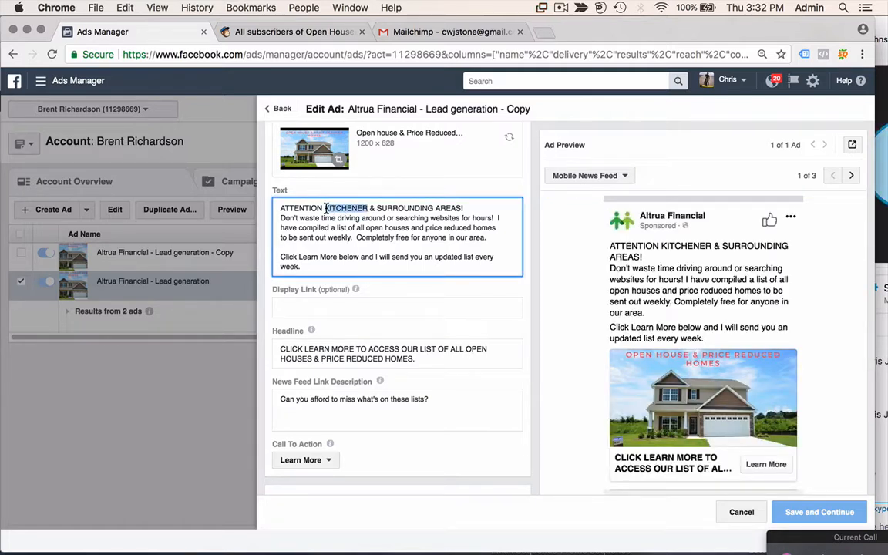
text(T)
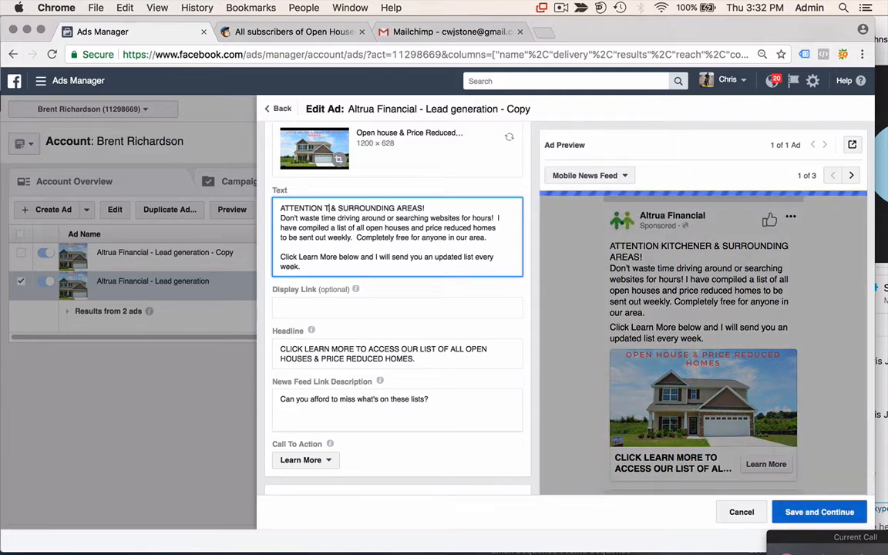
text(RI CITE)
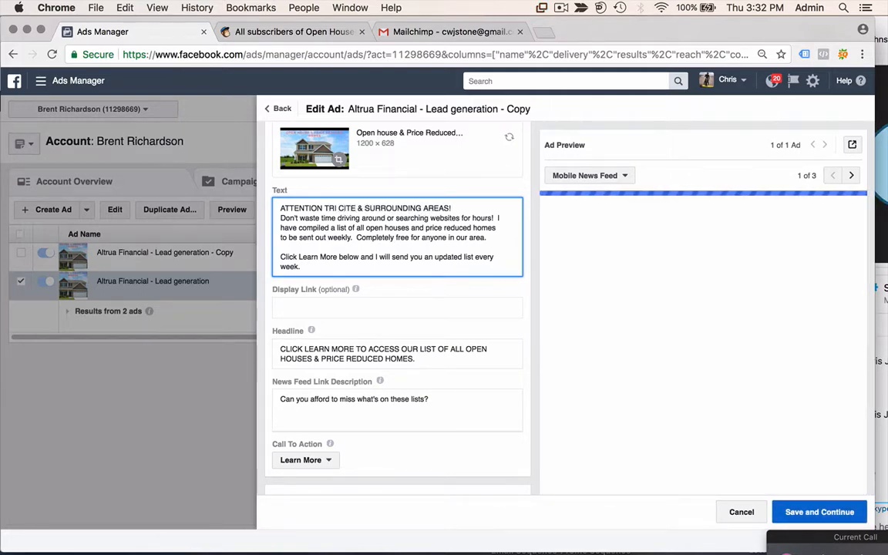
key(BackSpace)
text(IES)
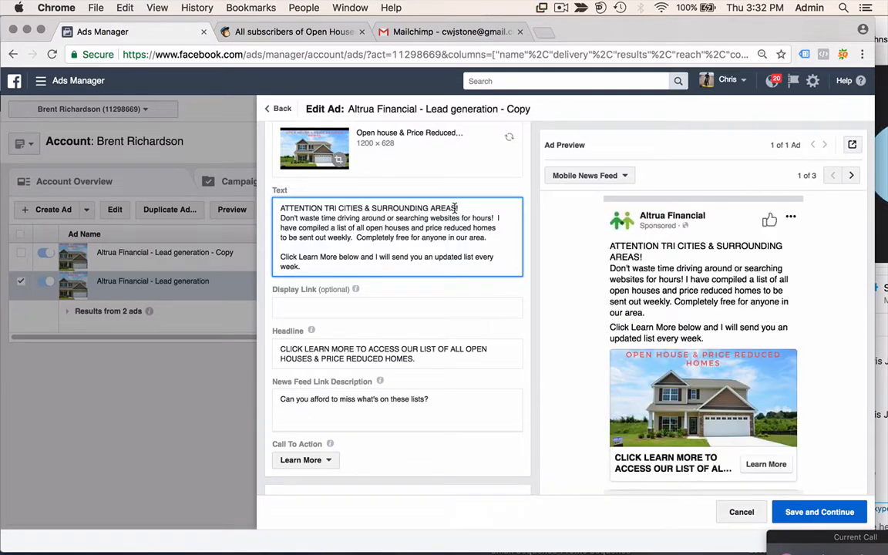
text(S)
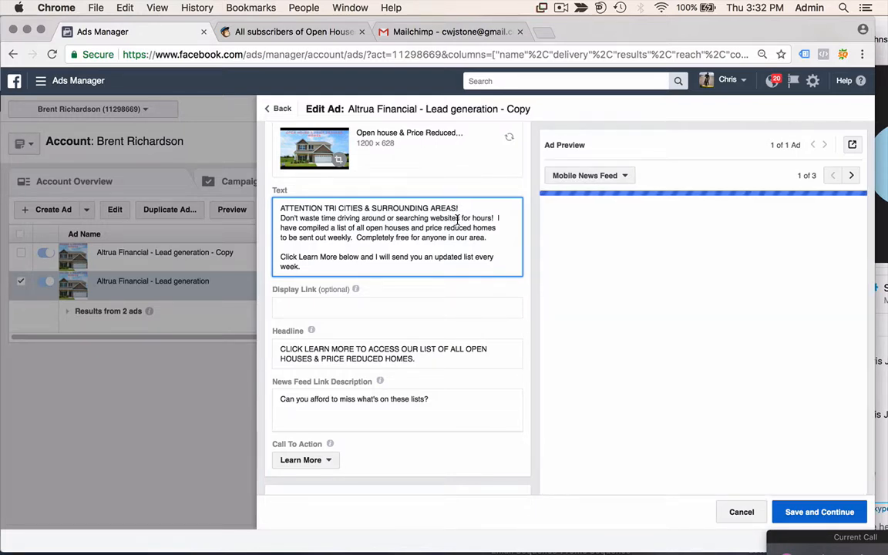
scroll(463, 246, down, 3)
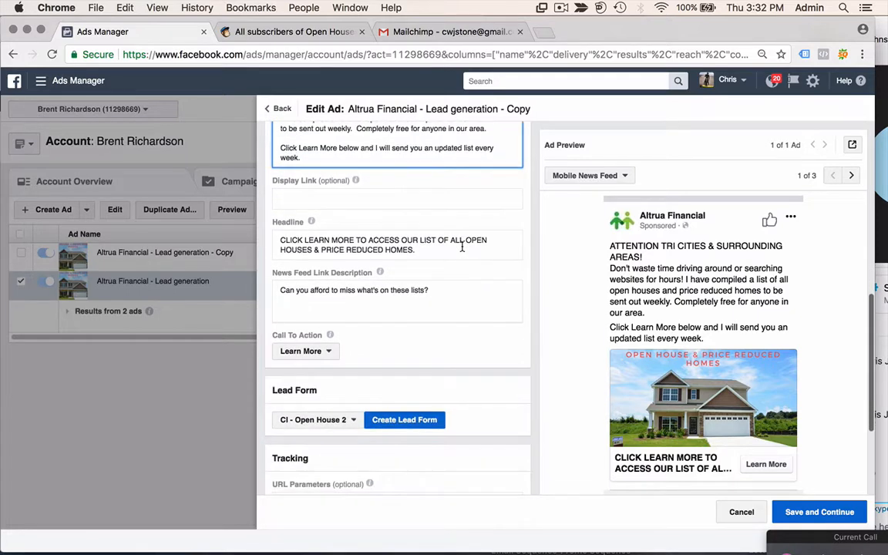
scroll(462, 247, down, 5)
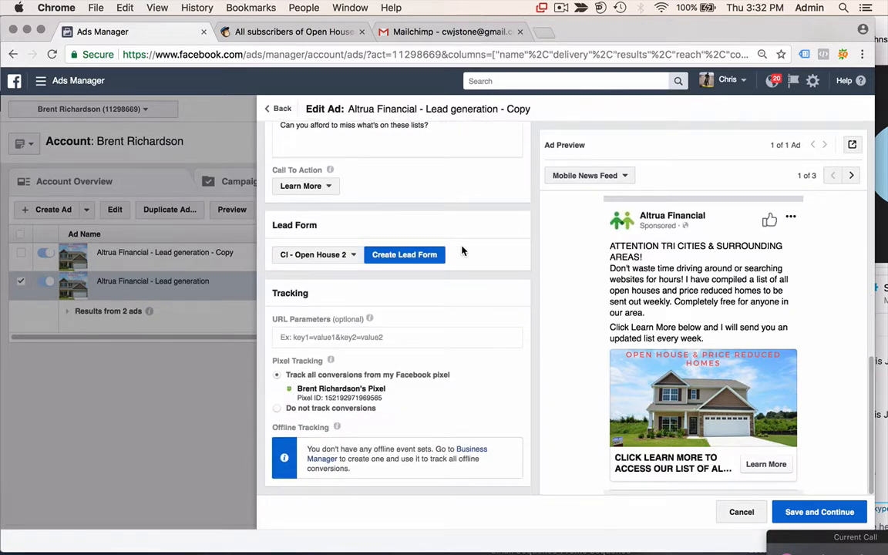
click(806, 513)
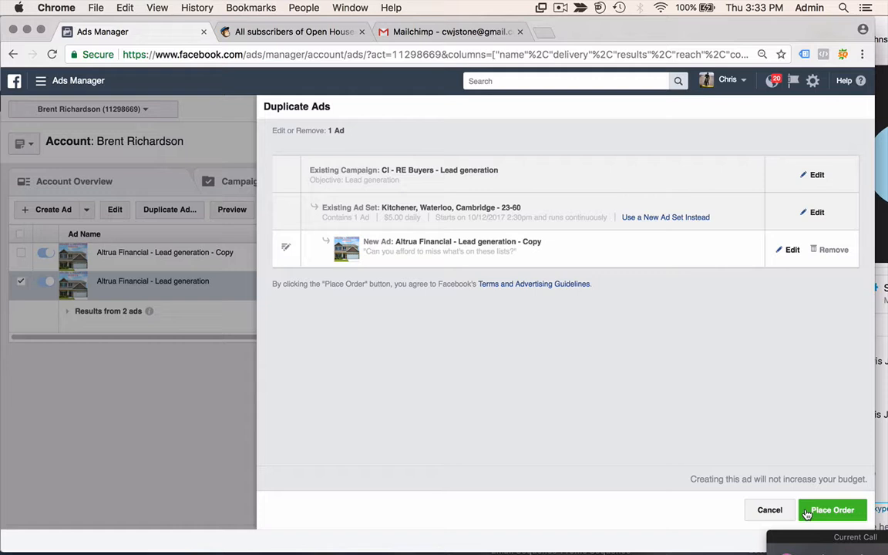
click(806, 511)
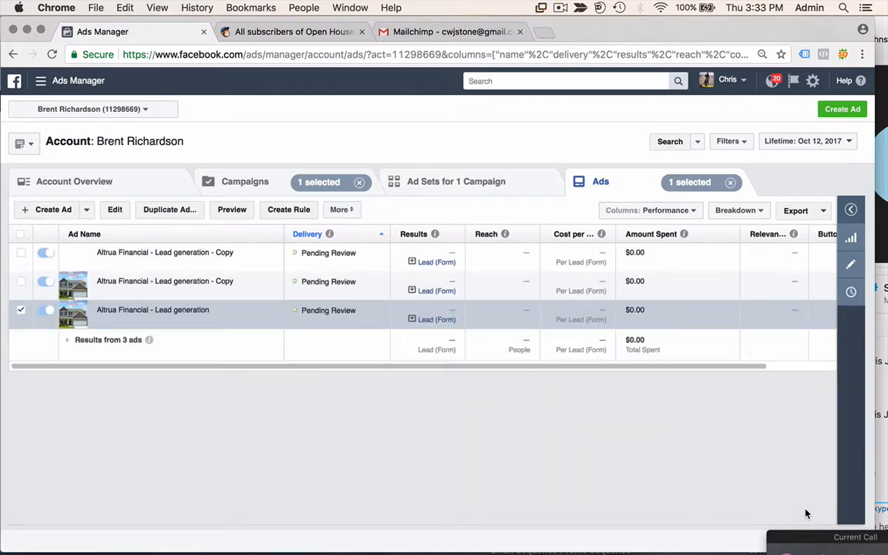
- Open the CI - RE Buyers - Lead generation campaign and select its only ad set
click(246, 185)
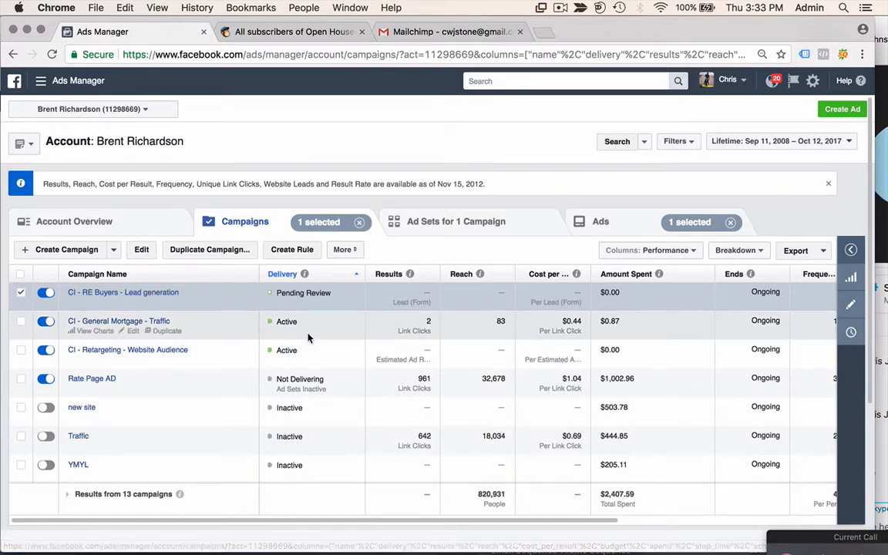
scroll(307, 337, right, 5)
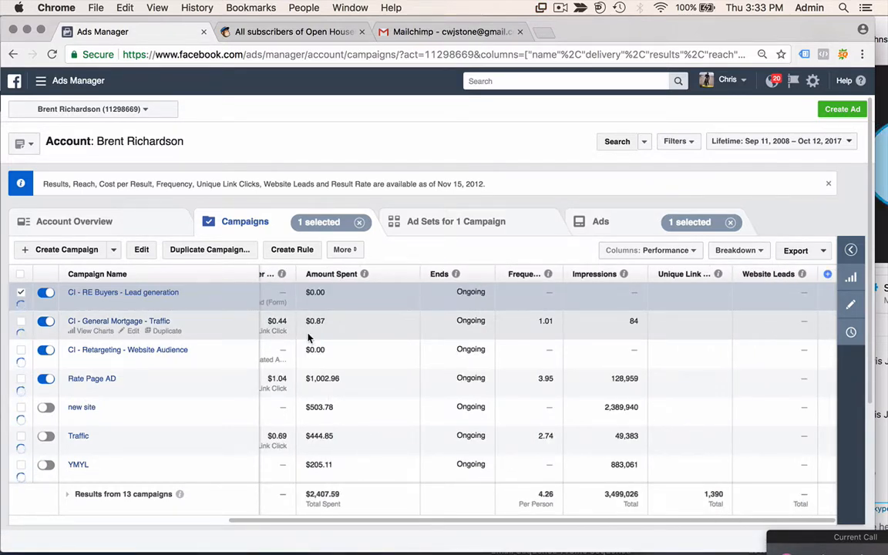
scroll(307, 336, left, 5)
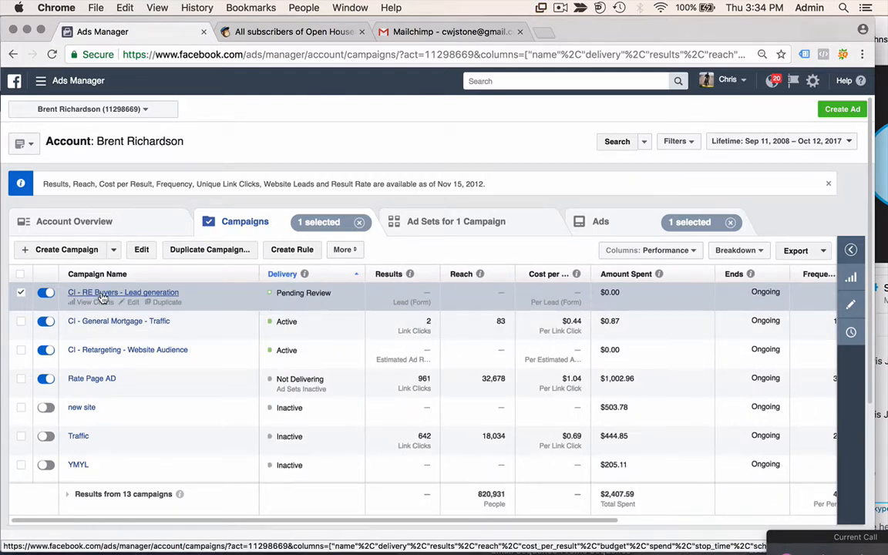
click(147, 294)
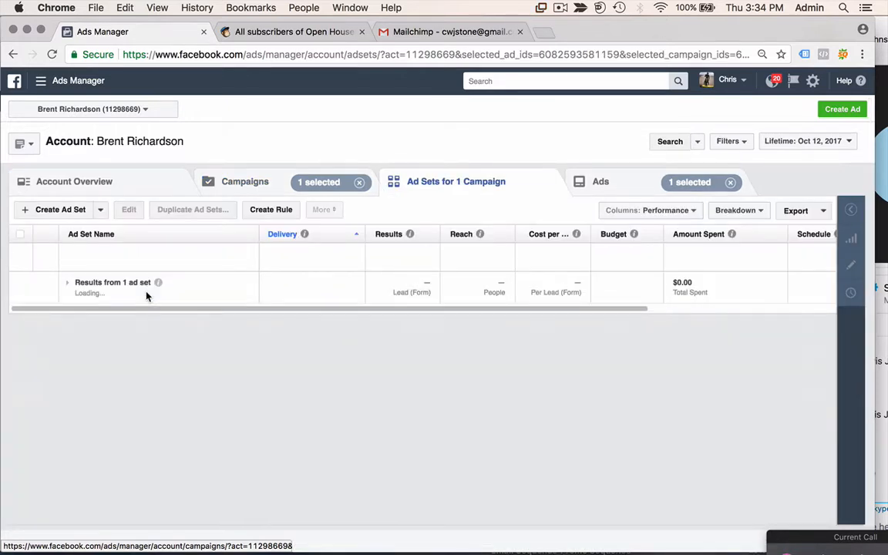
click(125, 254)
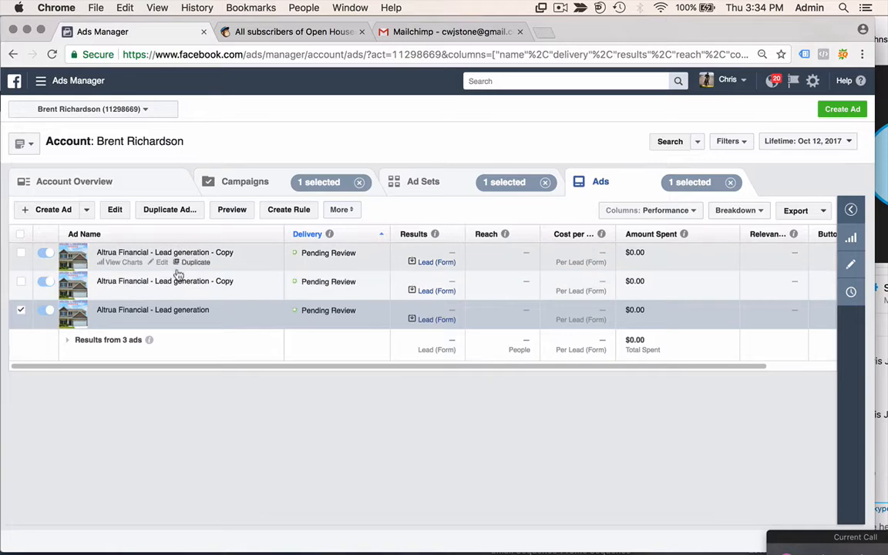
- Rename the copied ad to '3 - House 1 - Lead generation', dropping '- Copy', and save
click(162, 263)
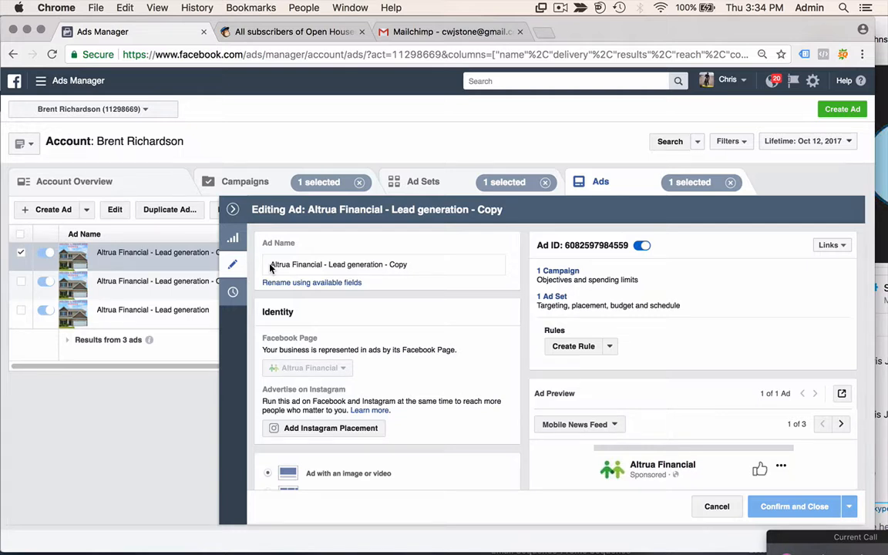
click(271, 265)
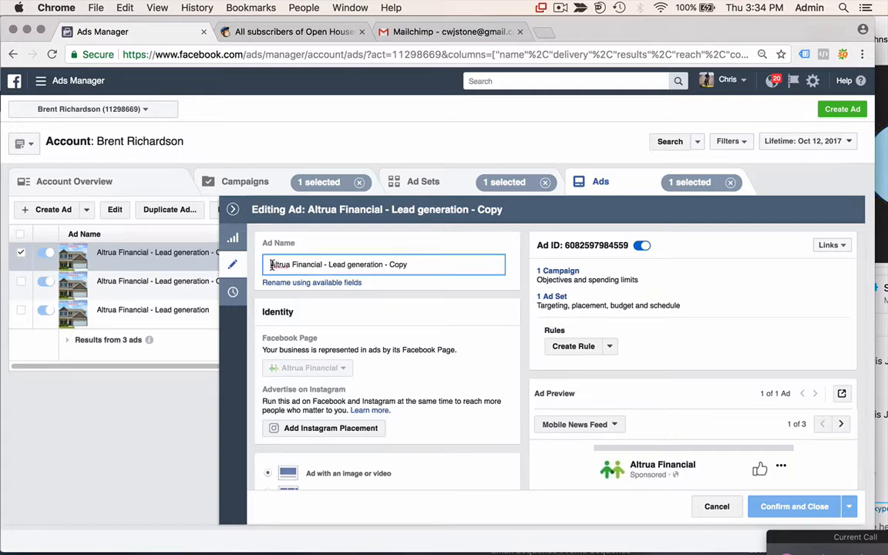
text(3 -)
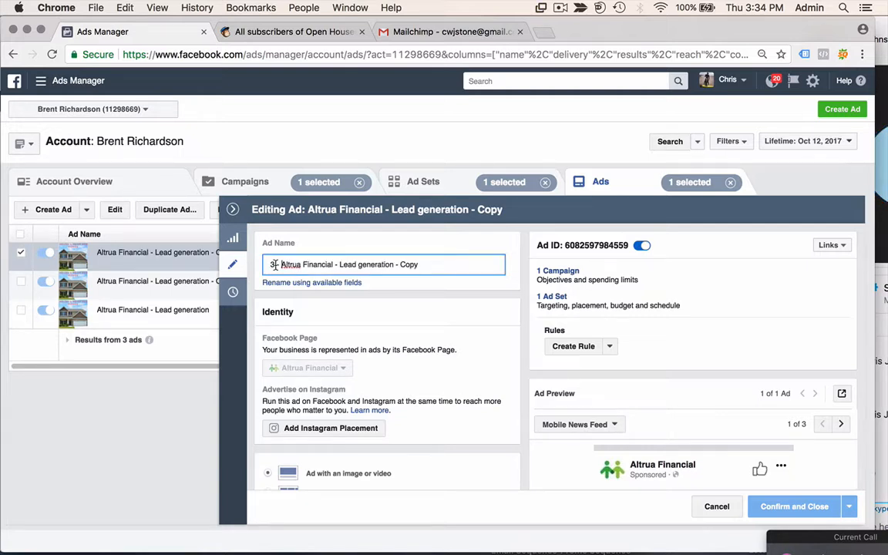
drag(429, 264, 395, 266)
key(BackSpace)
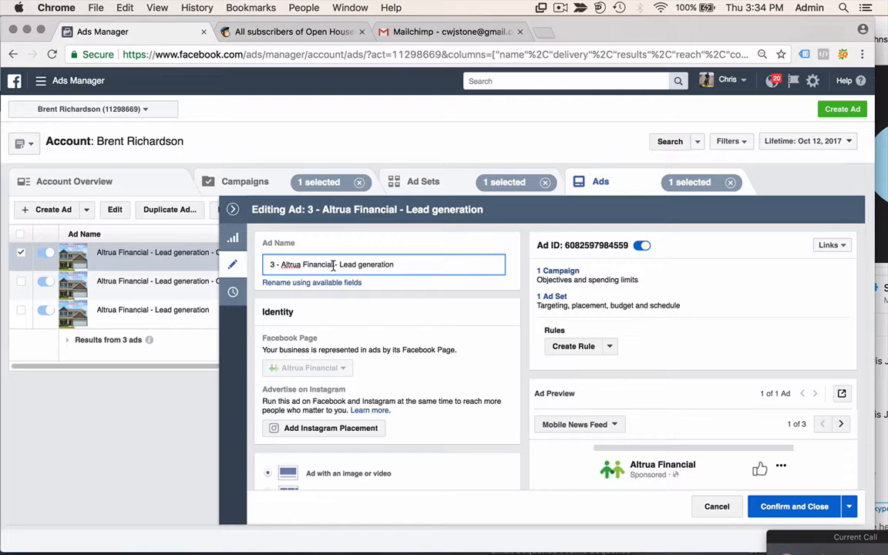
drag(333, 264, 283, 266)
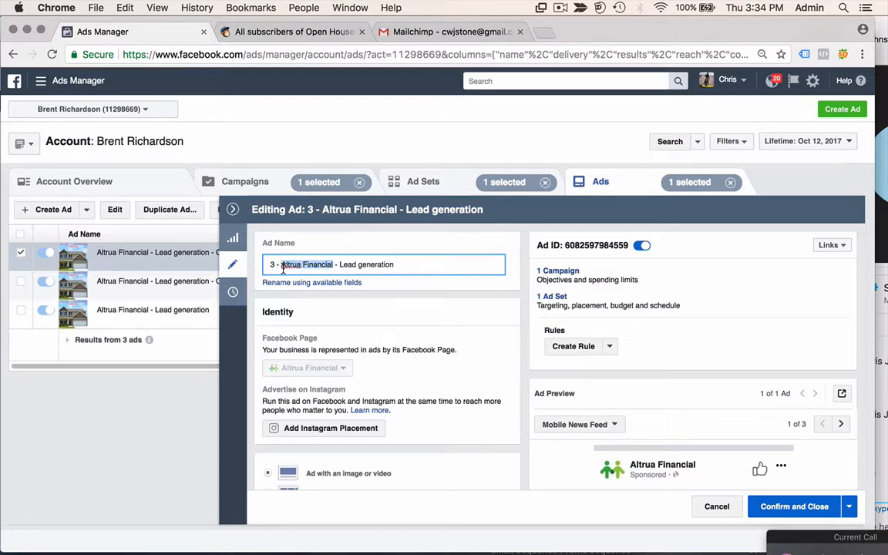
text(HOUSE)
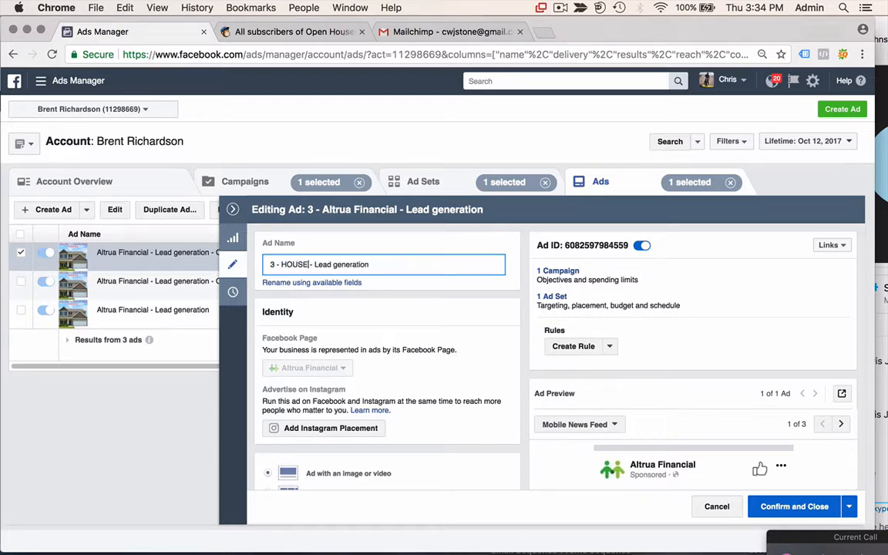
key(BackSpace)
key(BackSpace)
key(BackSpace)
key(BackSpace)
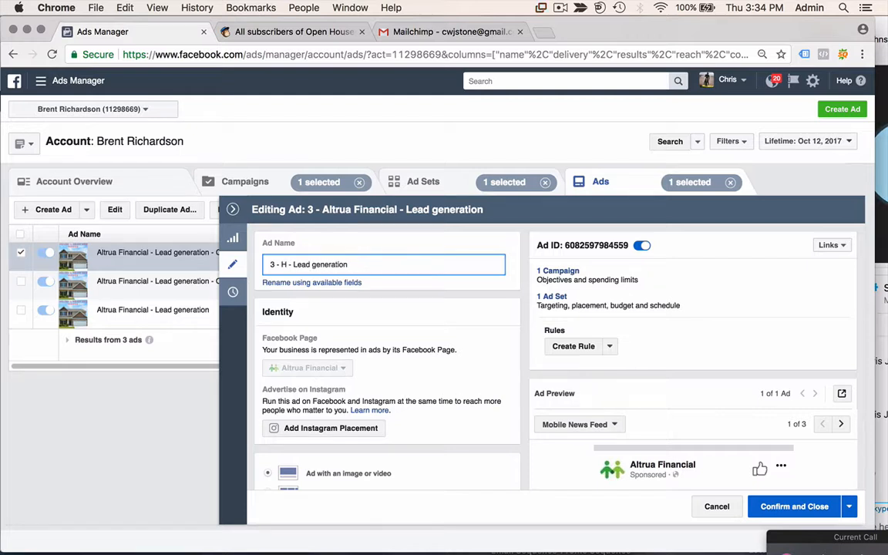
text(ouse 1)
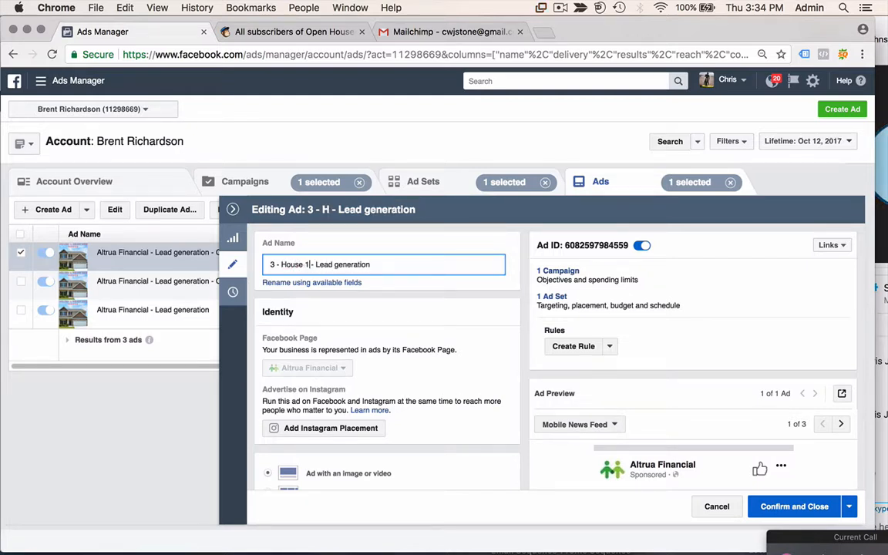
drag(369, 263, 252, 263)
key(super+c)
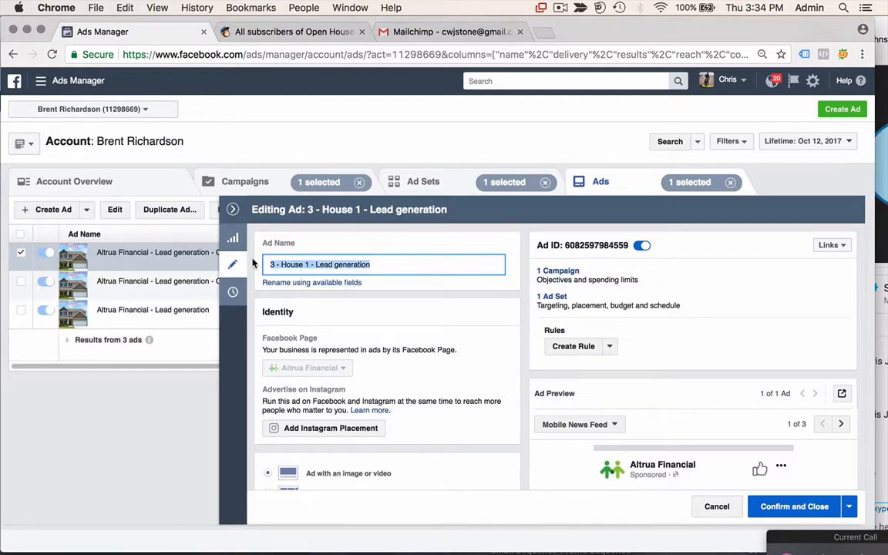
click(782, 503)
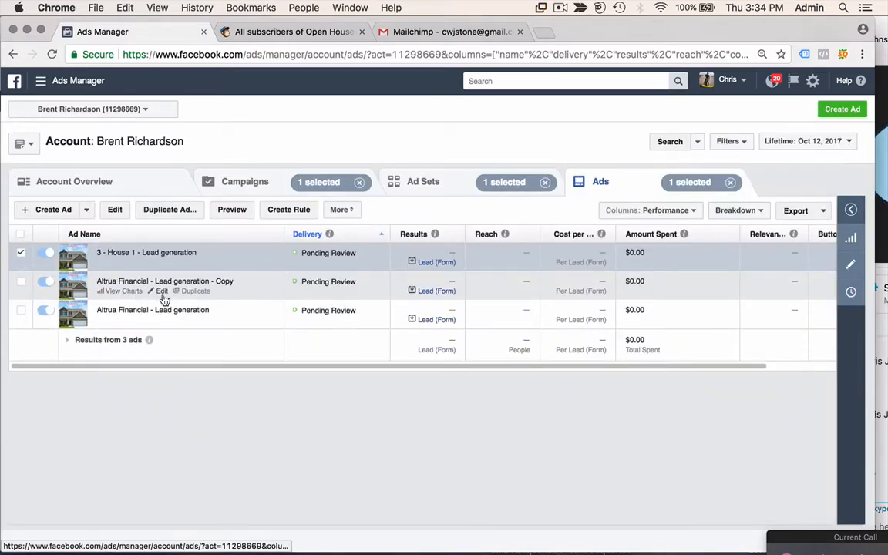
- Open the copied Altrua Financial ad and paste '3 - House 1 - Lead generation' as its name
click(160, 298)
click(162, 293)
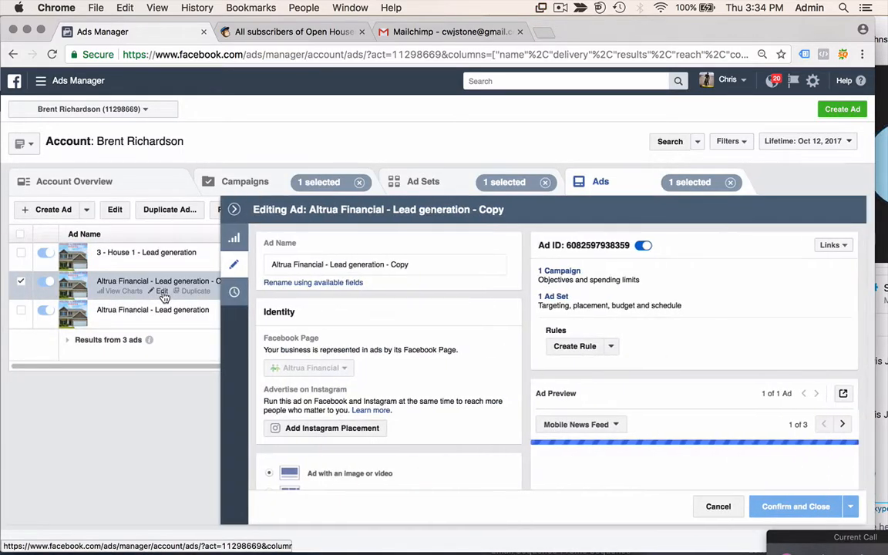
click(376, 264)
key(super+a)
key(super+v)
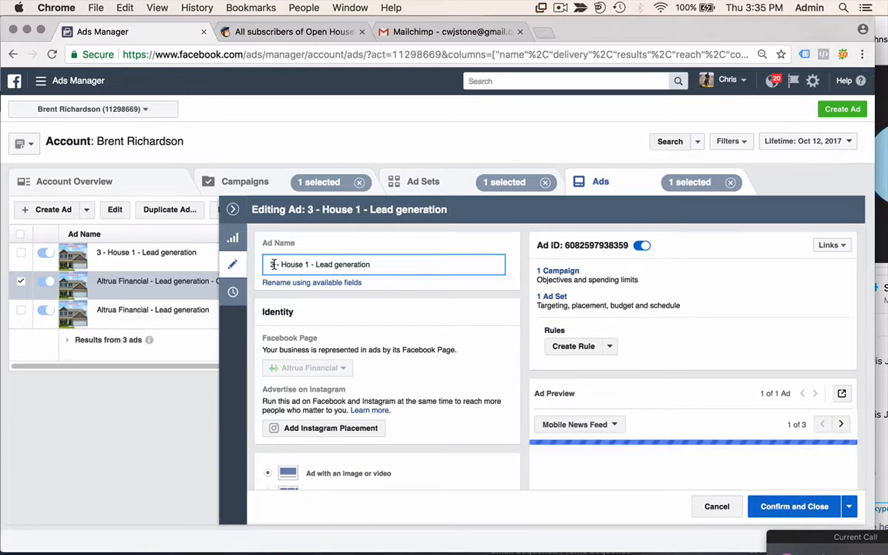
click(275, 265)
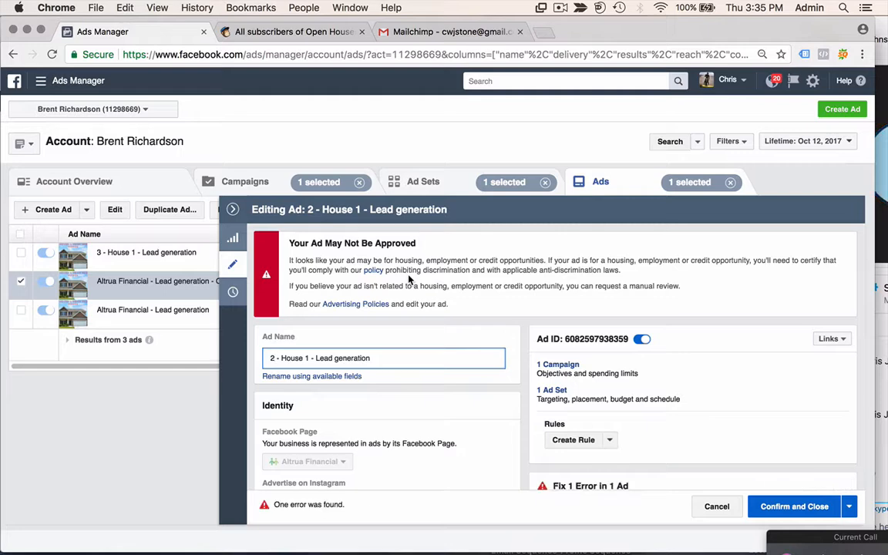
- Replace HOME SHOPPERS in the ad text's first line with AREAS
scroll(409, 279, down, 8)
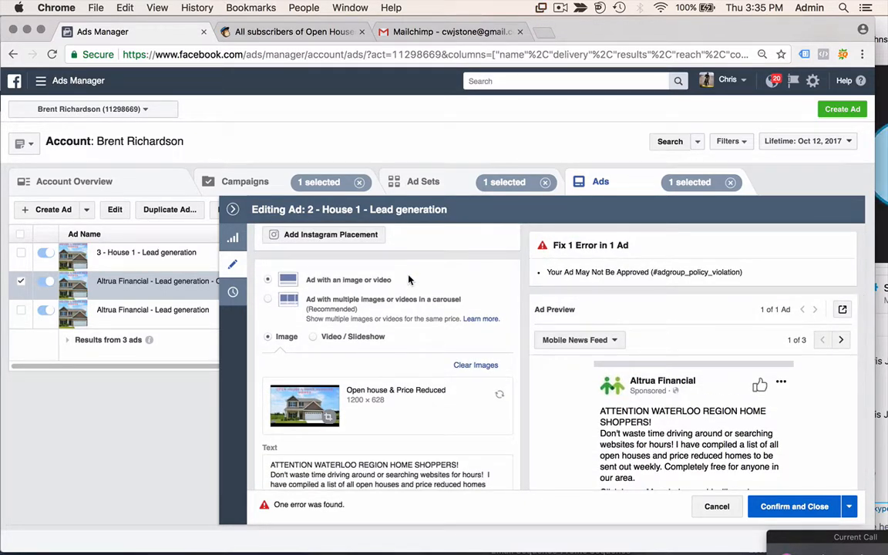
scroll(420, 293, down, 3)
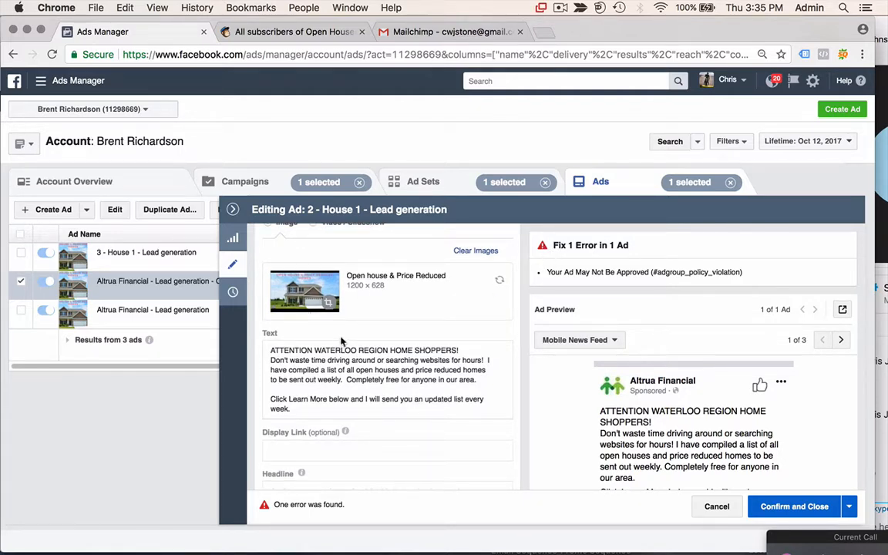
scroll(342, 341, up, 10)
scroll(390, 347, down, 8)
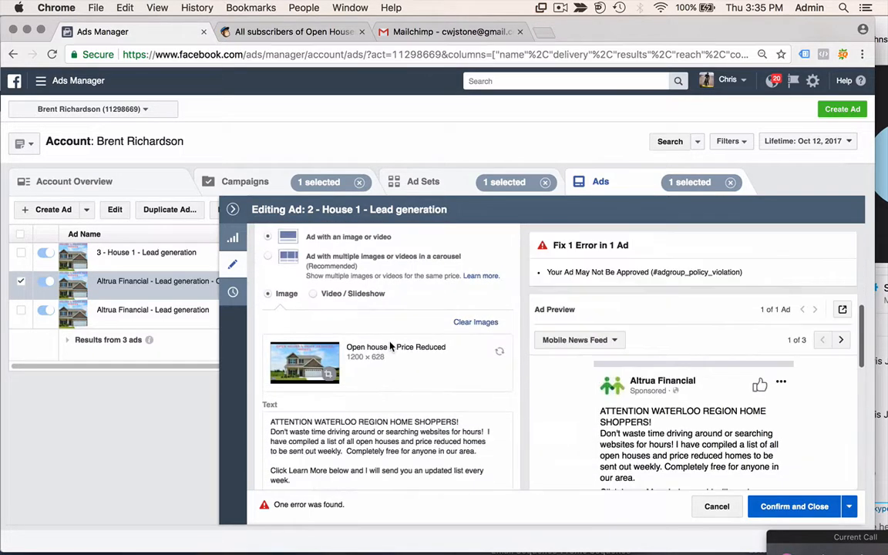
scroll(391, 348, down, 2)
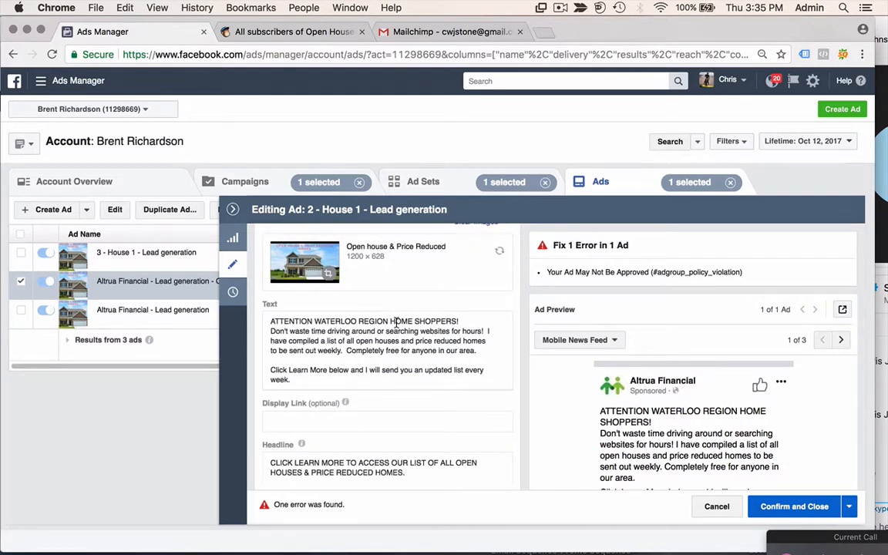
drag(390, 321, 459, 321)
key(BackSpace)
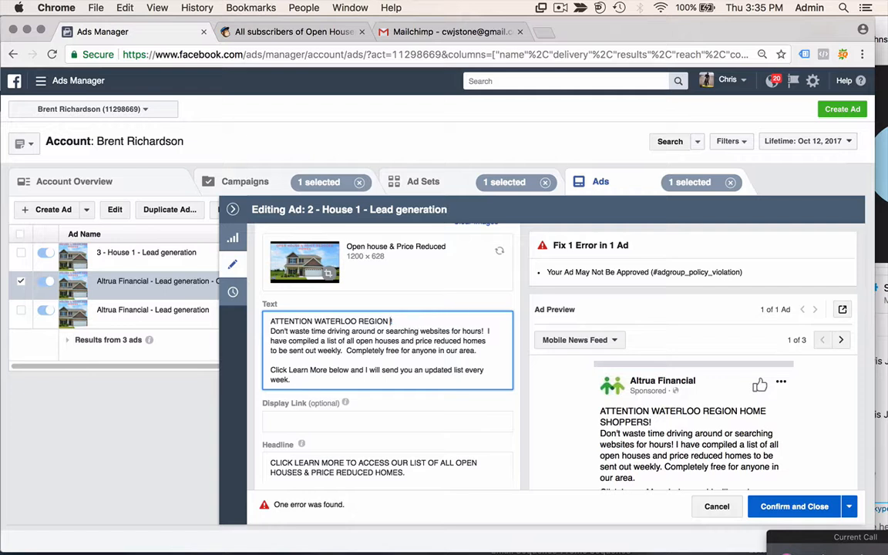
text(AREAS)
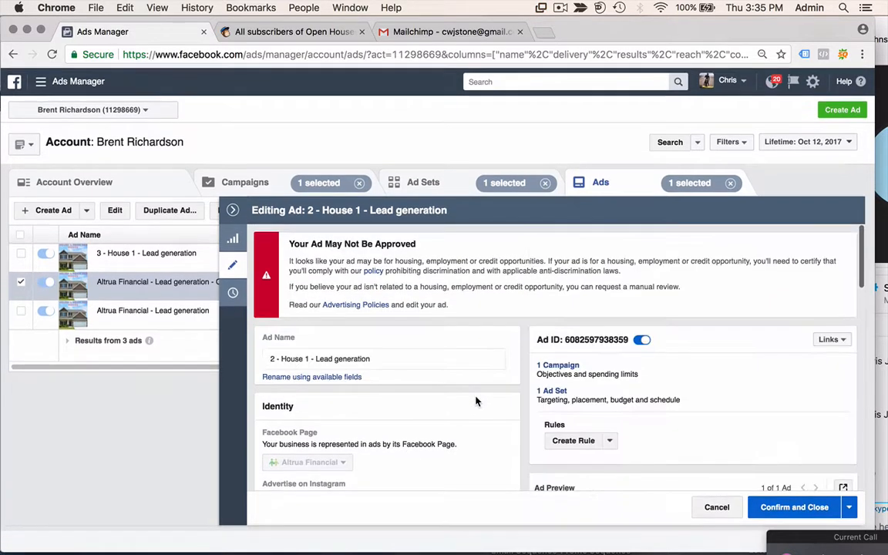
- Fix the name to 2 and delete AREAS so the text opens with ATTENTION WATERLOO REGION!, then save
click(400, 357)
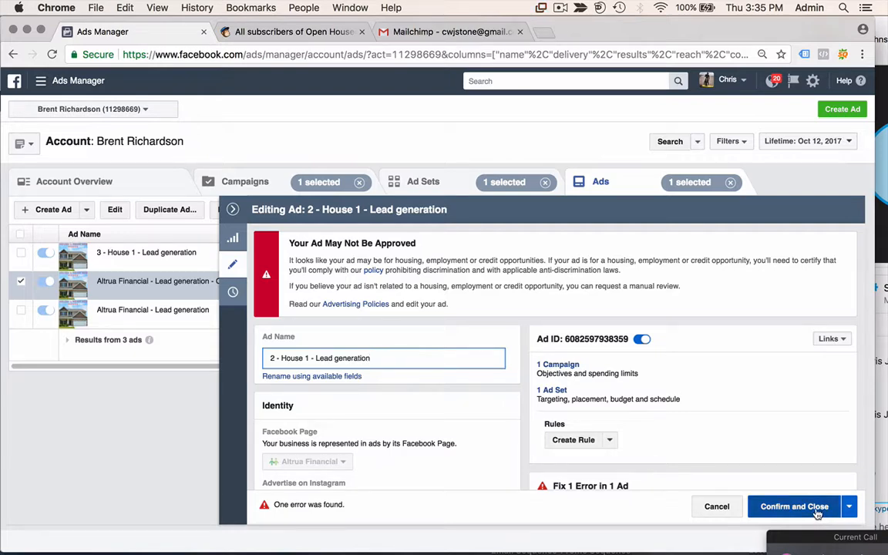
scroll(368, 422, down, 8)
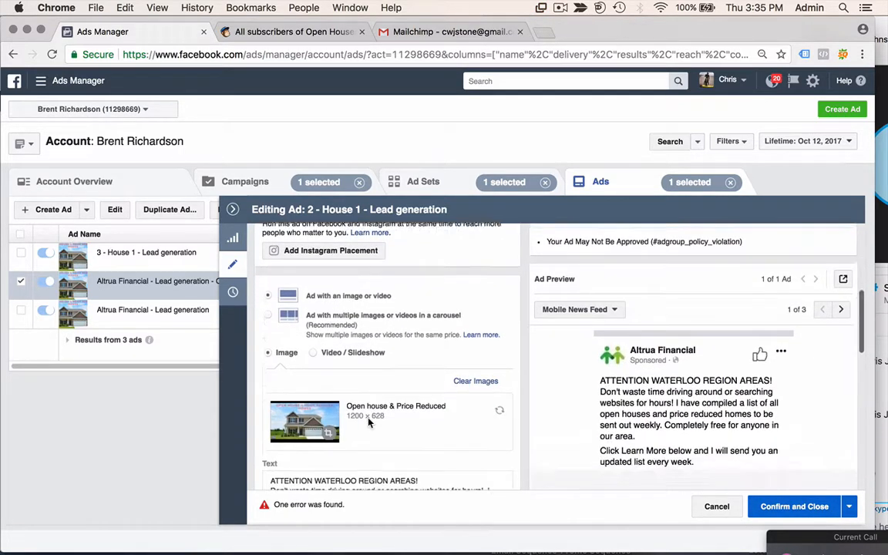
scroll(368, 422, down, 3)
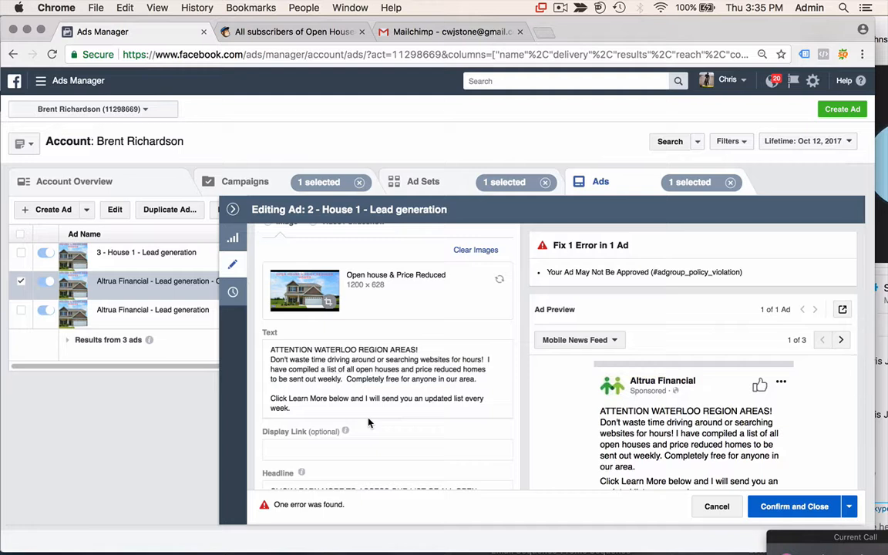
click(417, 349)
key(BackSpace)
key(BackSpace)
key(BackSpace)
key(BackSpace)
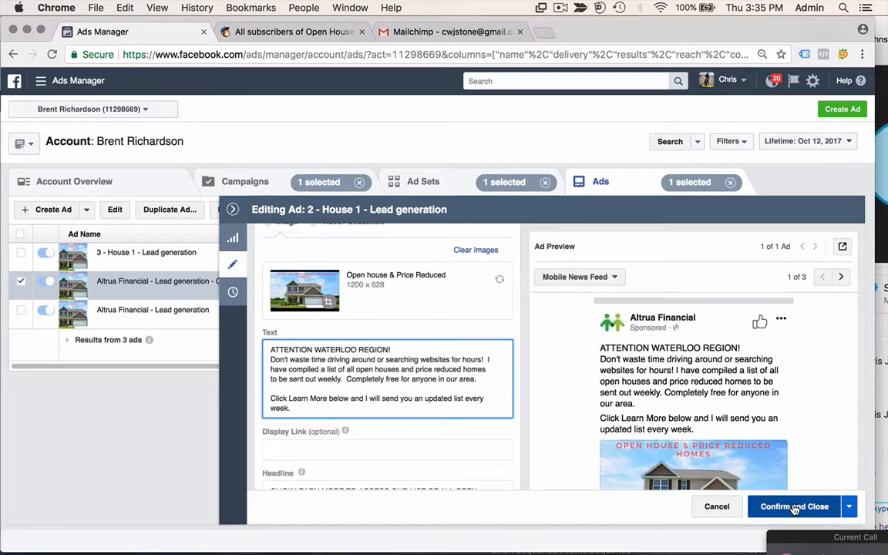
click(794, 506)
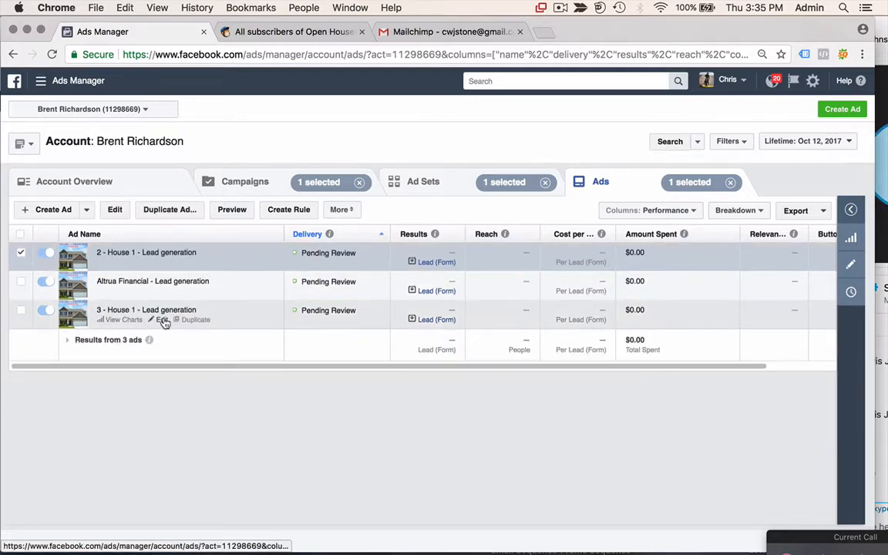
- Paste the House 1 name over the original Altrua Financial ad's name, change 3 to 1, and save
click(162, 320)
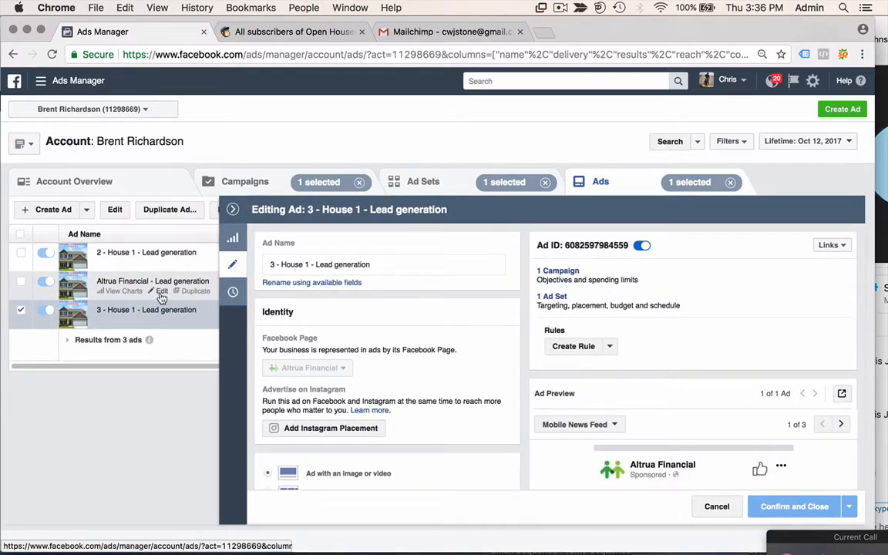
click(162, 293)
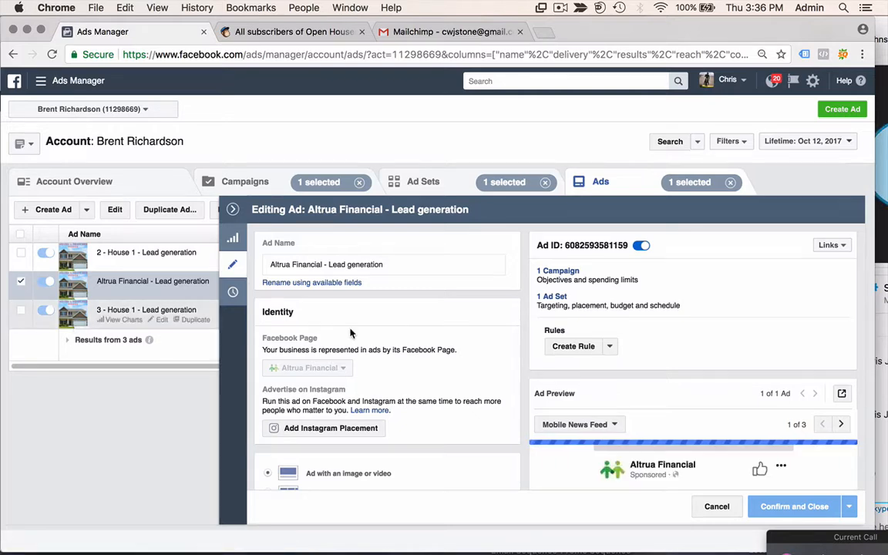
scroll(427, 398, down, 5)
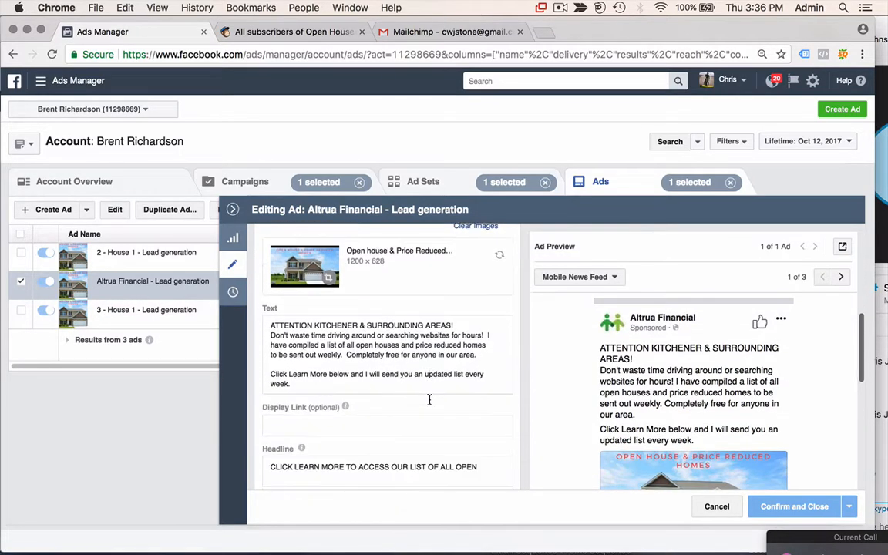
scroll(430, 400, down, 1)
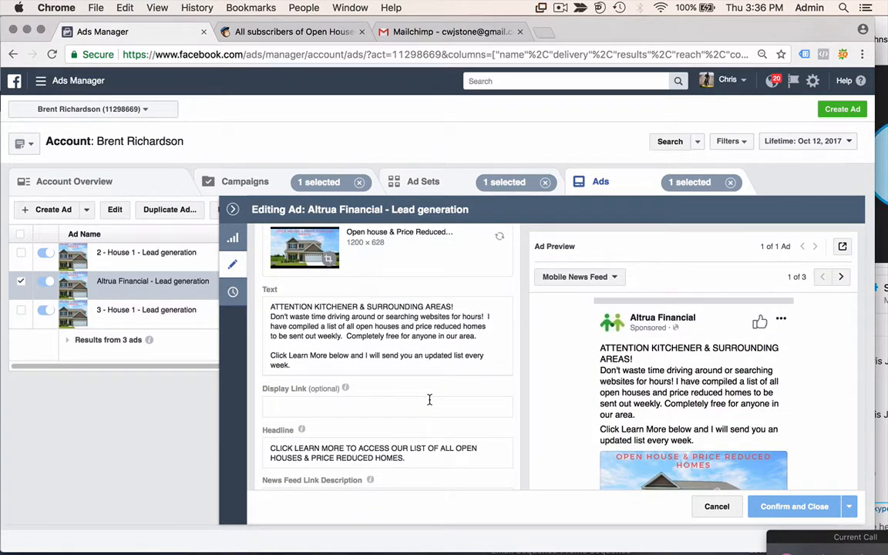
scroll(429, 399, up, 6)
triple_click(349, 264)
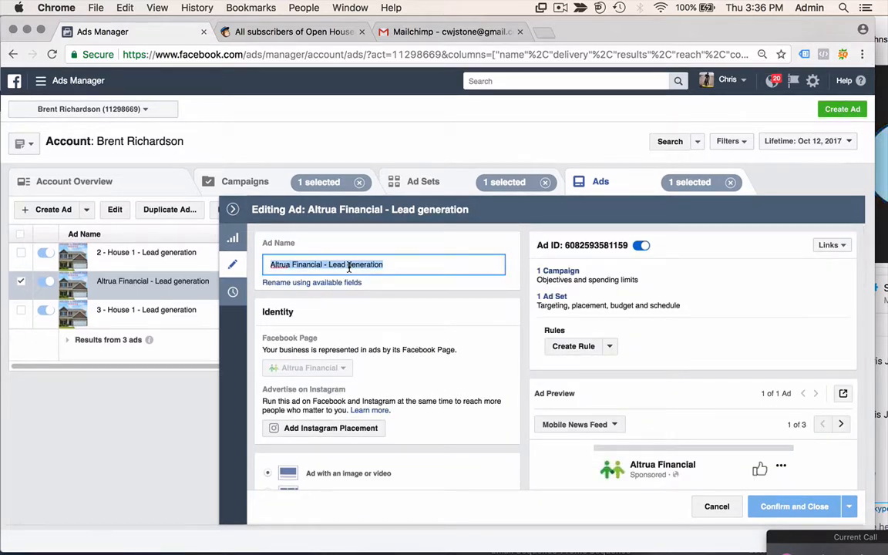
text(3 - House 1 - Lead generation)
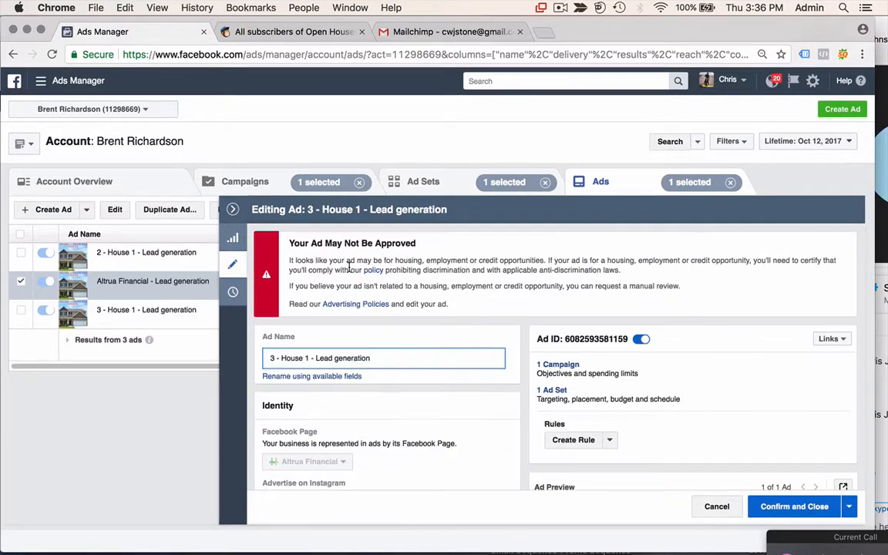
click(273, 358)
key(BackSpace)
text(1)
click(802, 506)
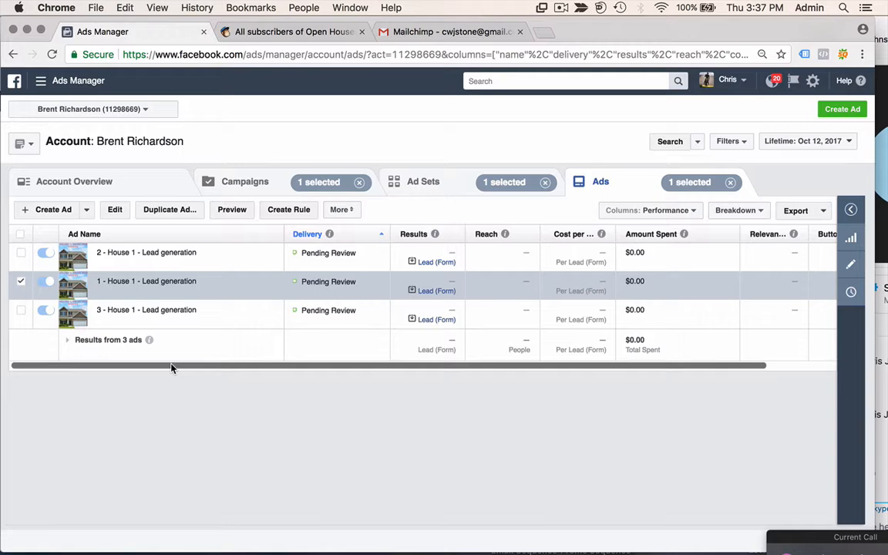
key(ctrl+Up)
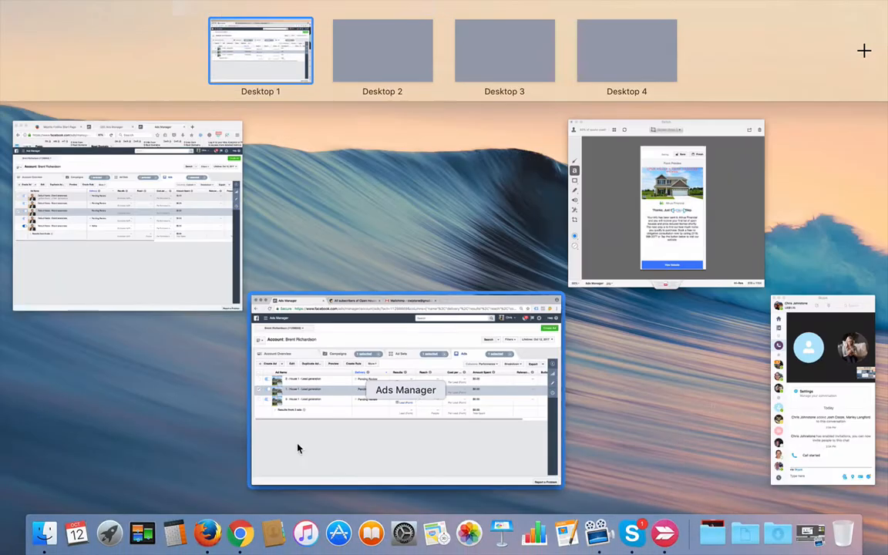
key(ctrl+Up)
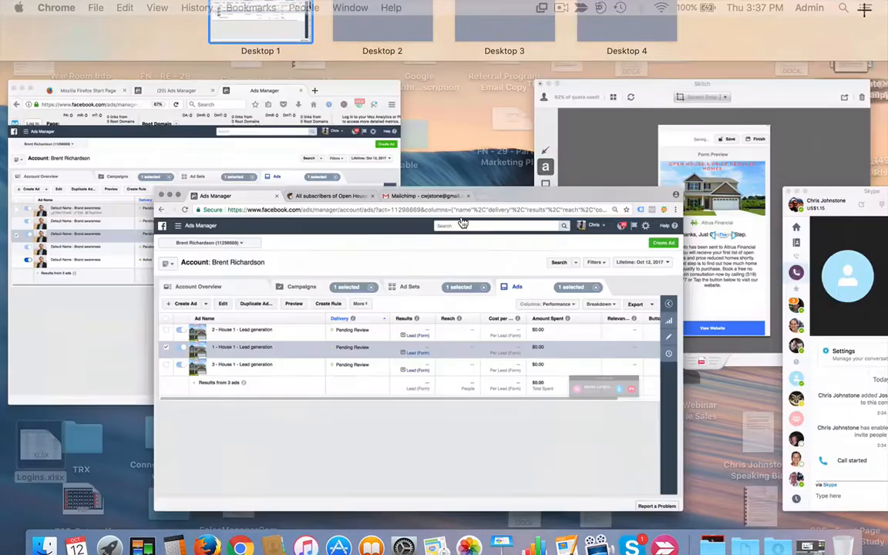
mouse_move(466, 553)
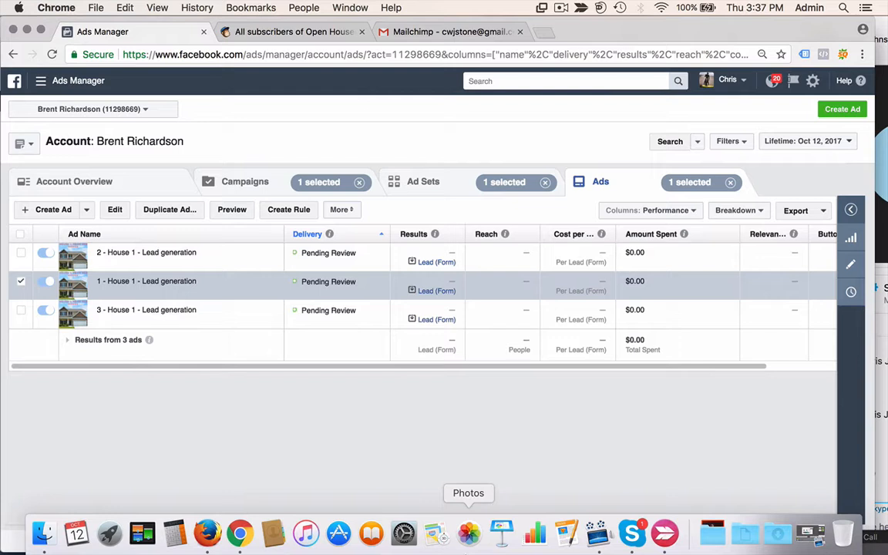
click(502, 532)
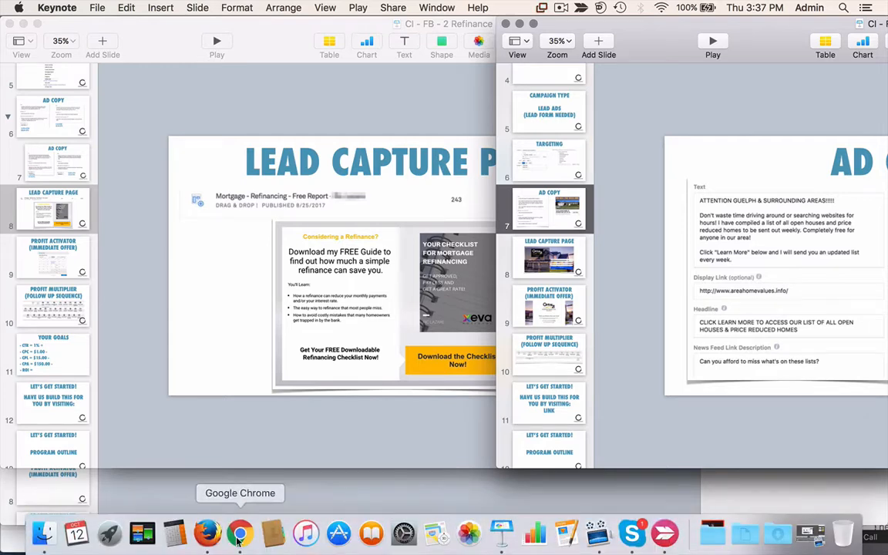
click(213, 540)
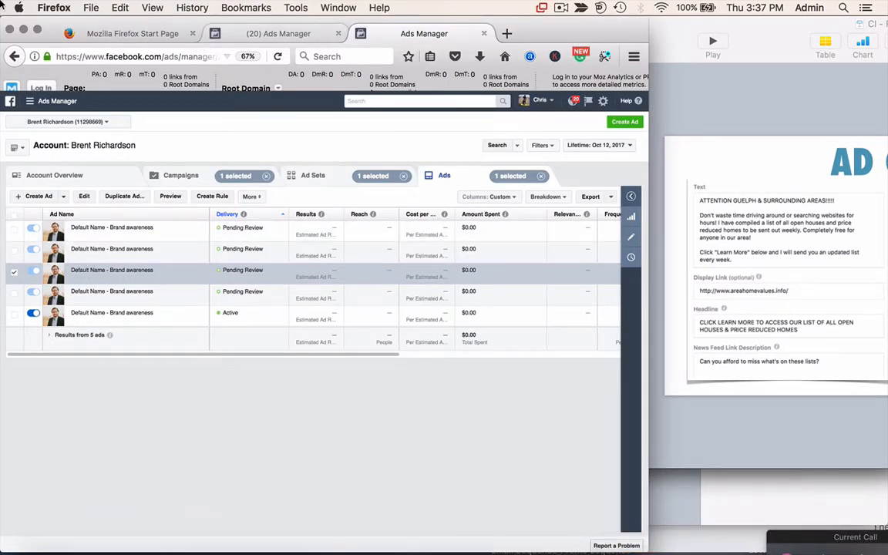
mouse_move(2, 1)
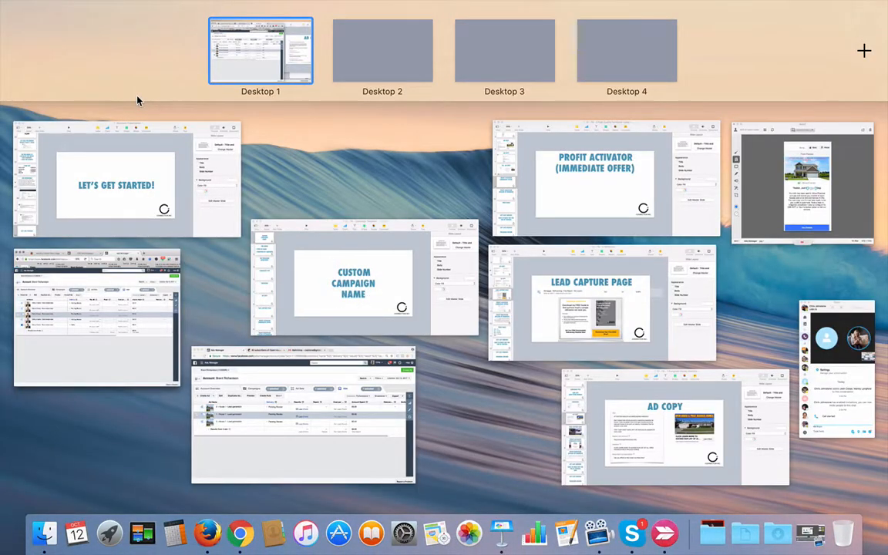
click(293, 388)
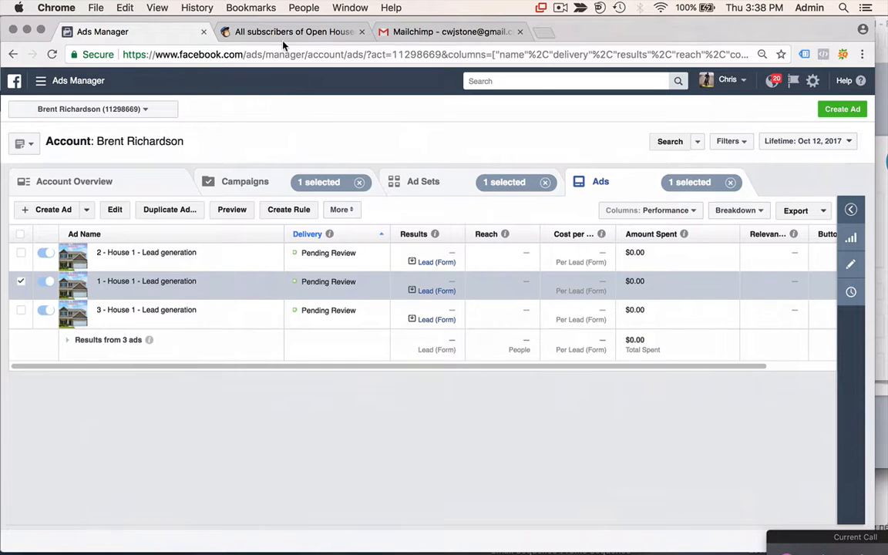
- Switch to Mailchimp's Open Houses list and review its Settings > List name and defaults page
click(288, 32)
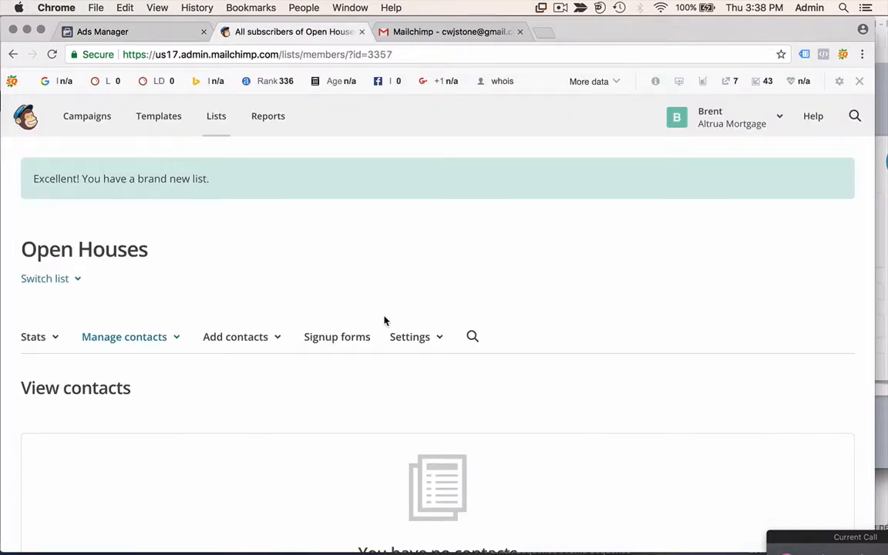
scroll(385, 321, down, 3)
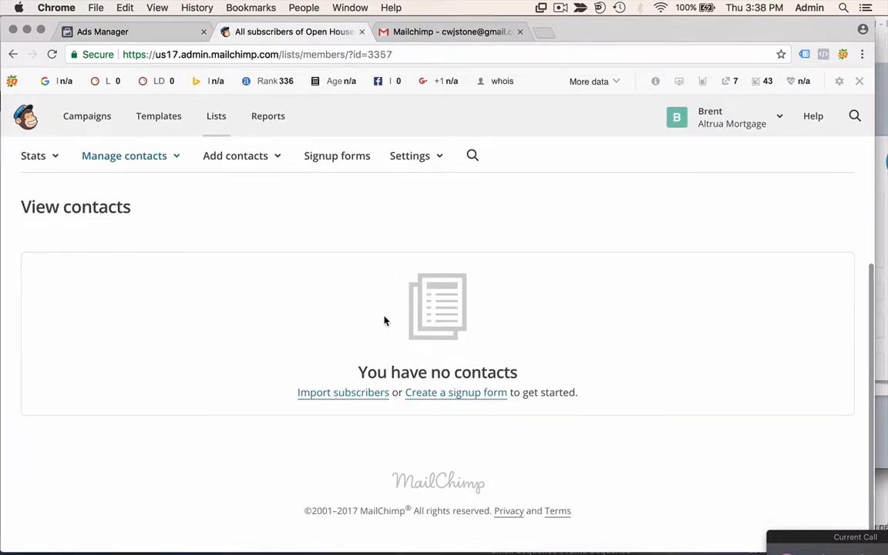
scroll(384, 321, up, 3)
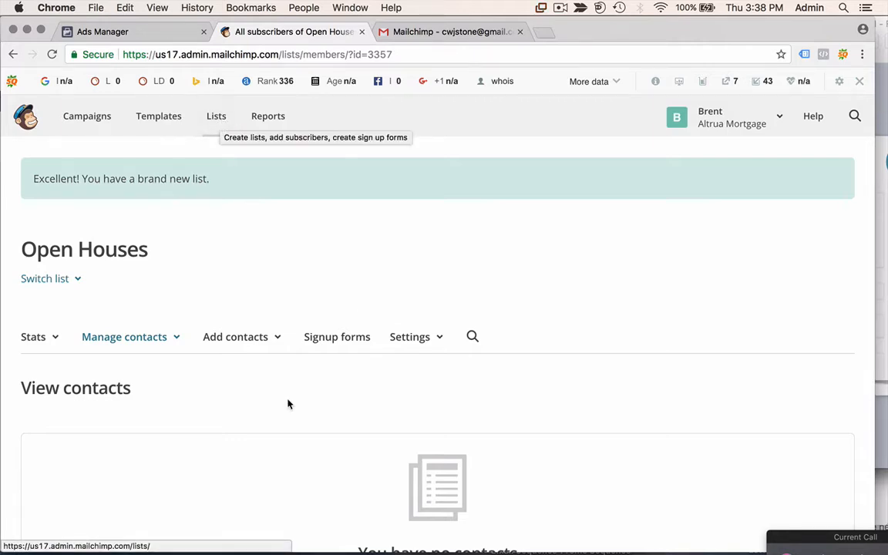
click(424, 338)
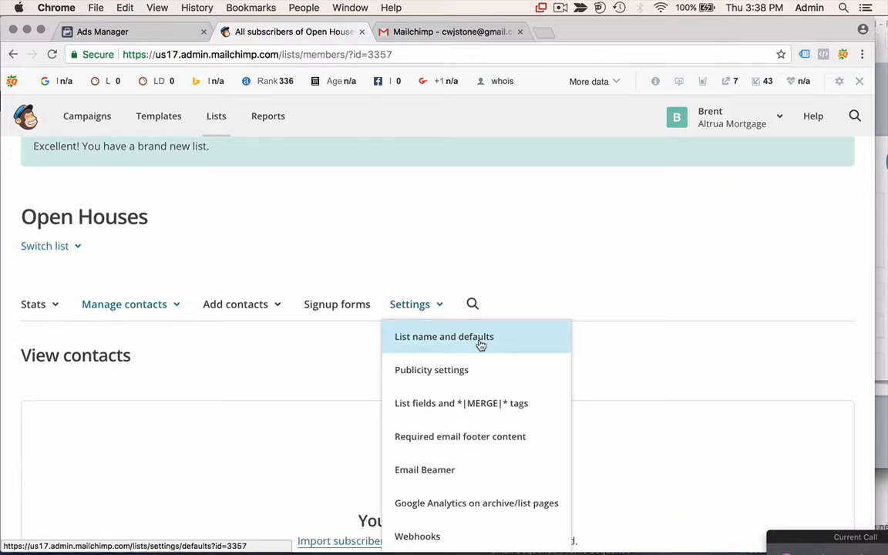
scroll(478, 344, down, 3)
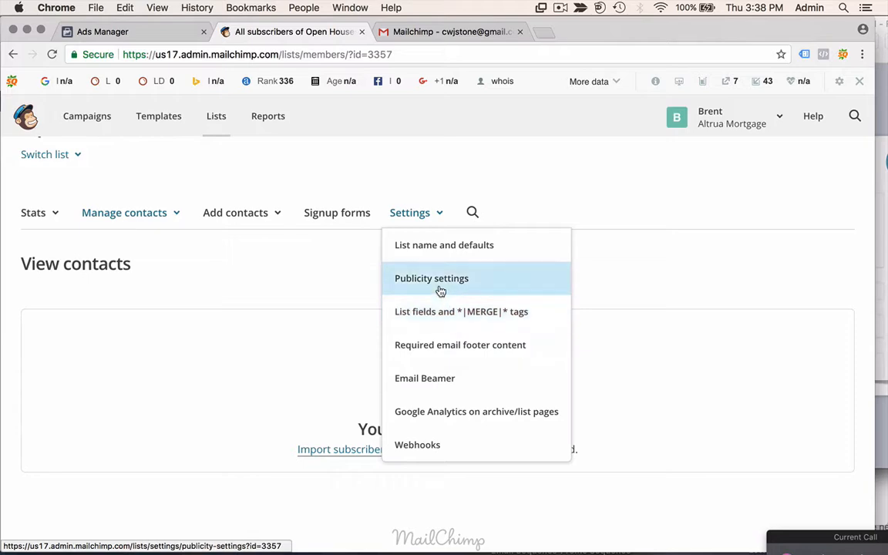
click(444, 247)
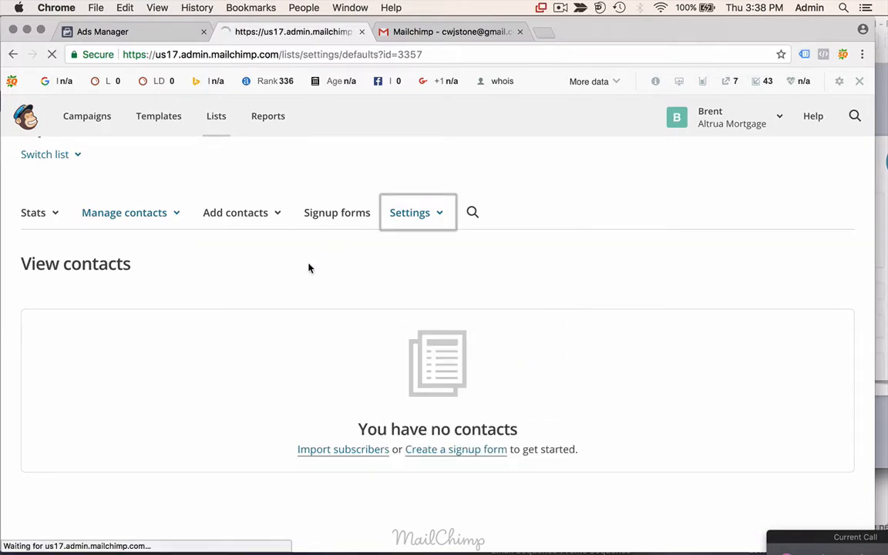
scroll(275, 385, down, 10)
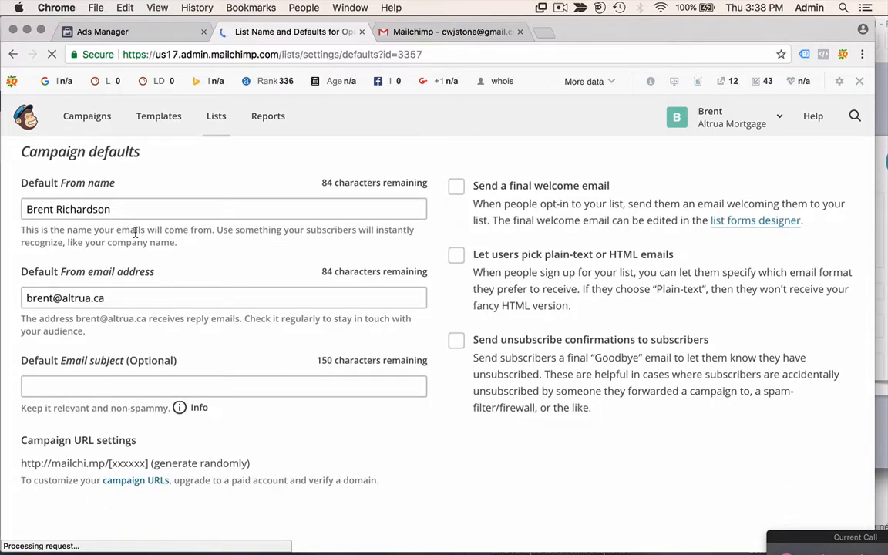
scroll(187, 319, down, 7)
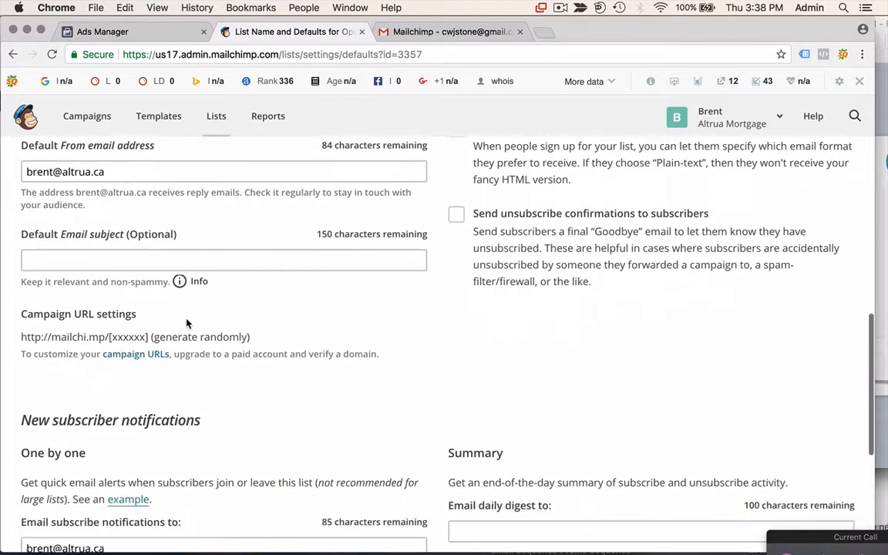
scroll(186, 323, down, 2)
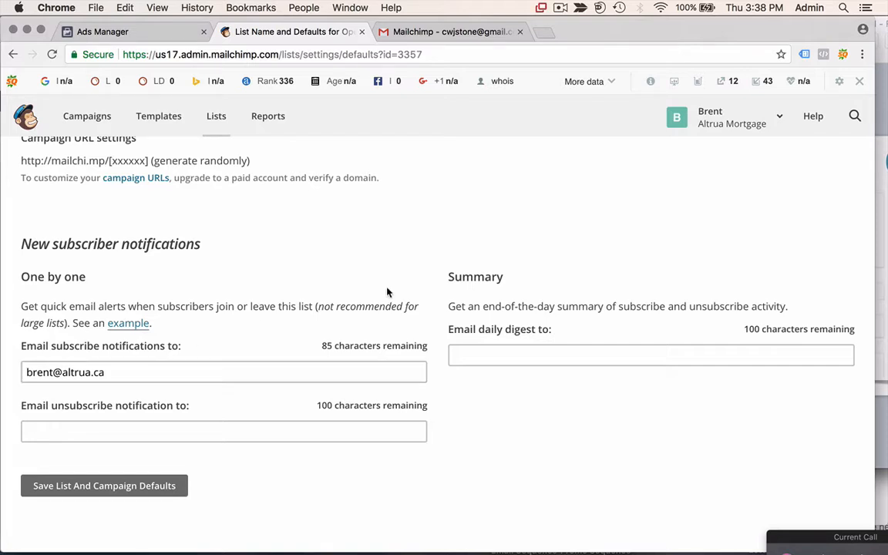
scroll(387, 291, down, 2)
scroll(387, 291, up, 10)
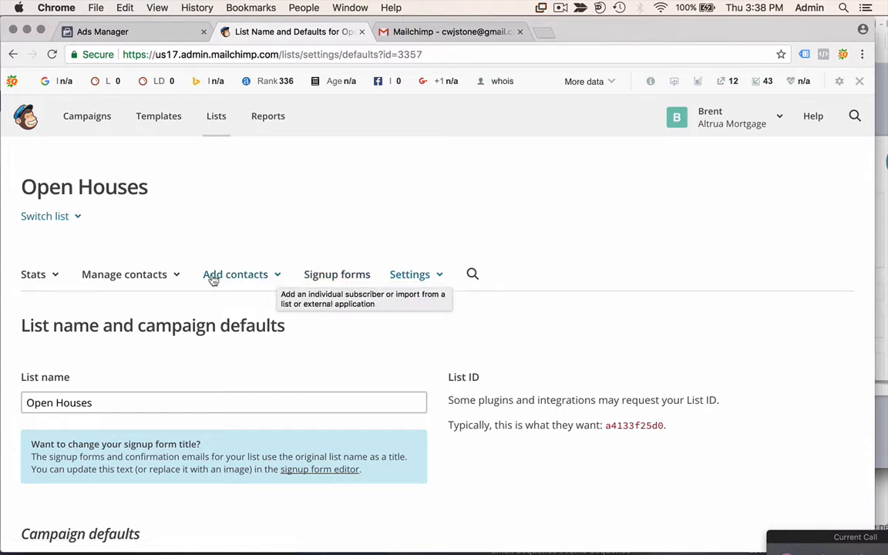
- Browse the Open Houses signup form types, then go back to the Ads Manager campaigns list
click(348, 275)
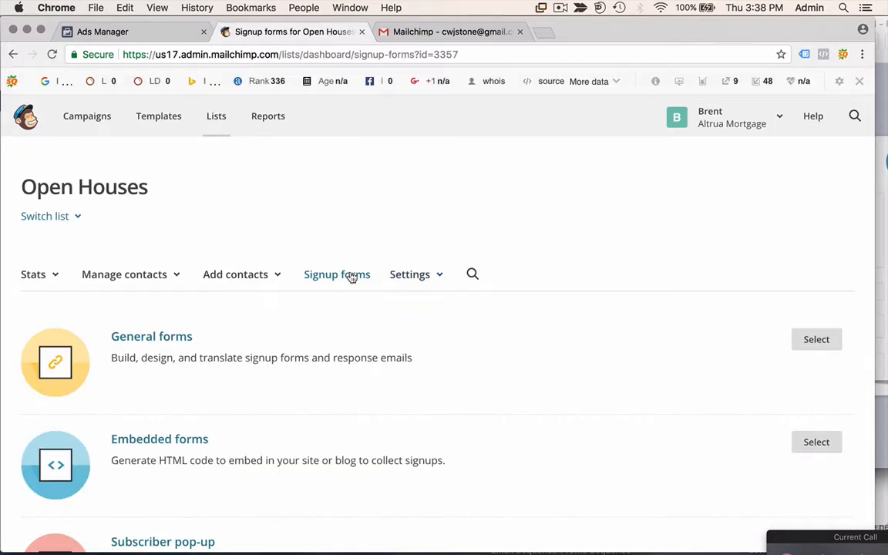
scroll(445, 406, down, 10)
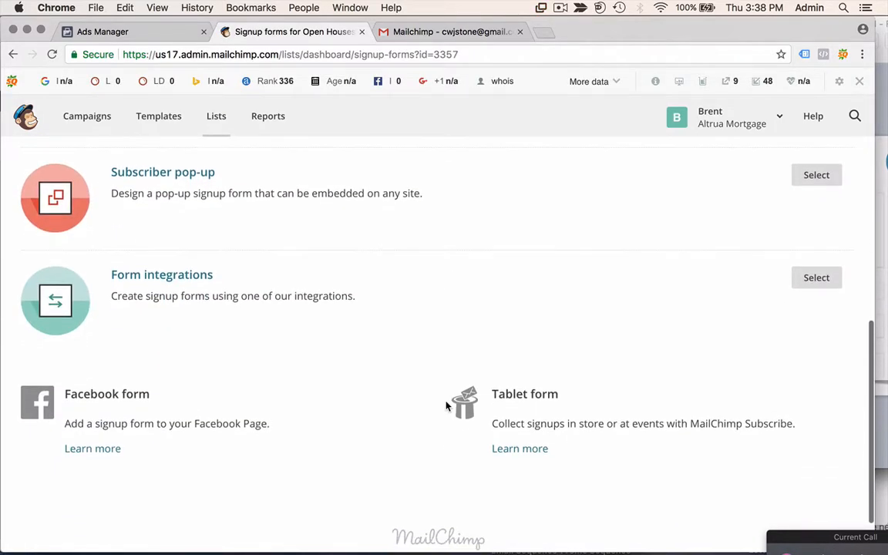
scroll(445, 406, up, 10)
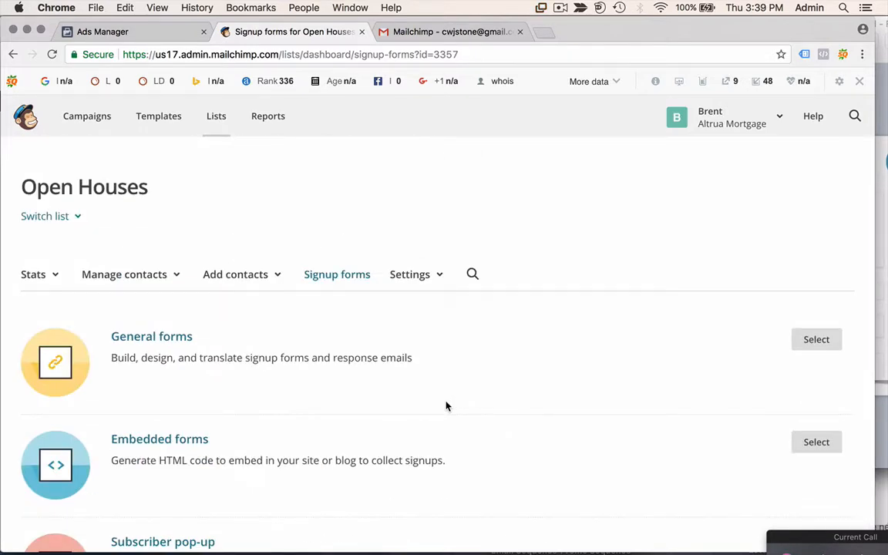
click(120, 32)
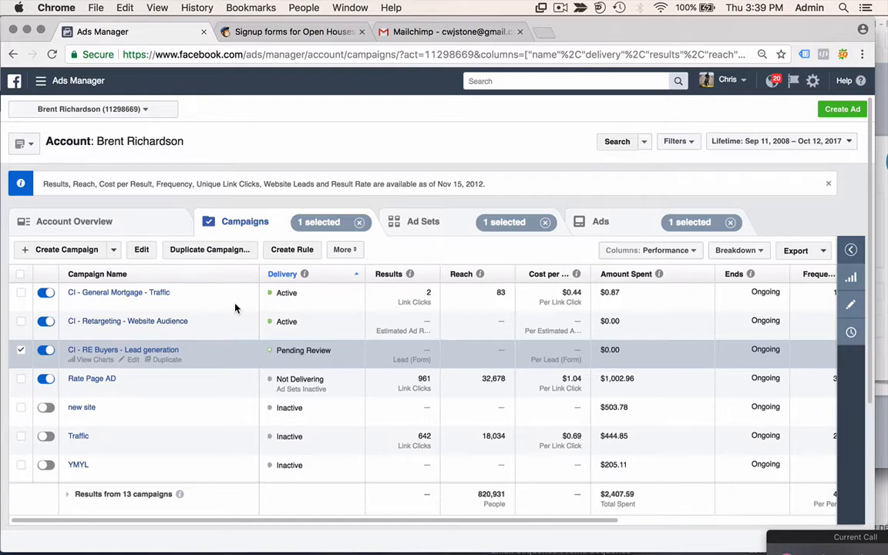
- Select the Retargeting and General Mortgage campaigns, then clear the campaign selection
click(21, 321)
click(21, 293)
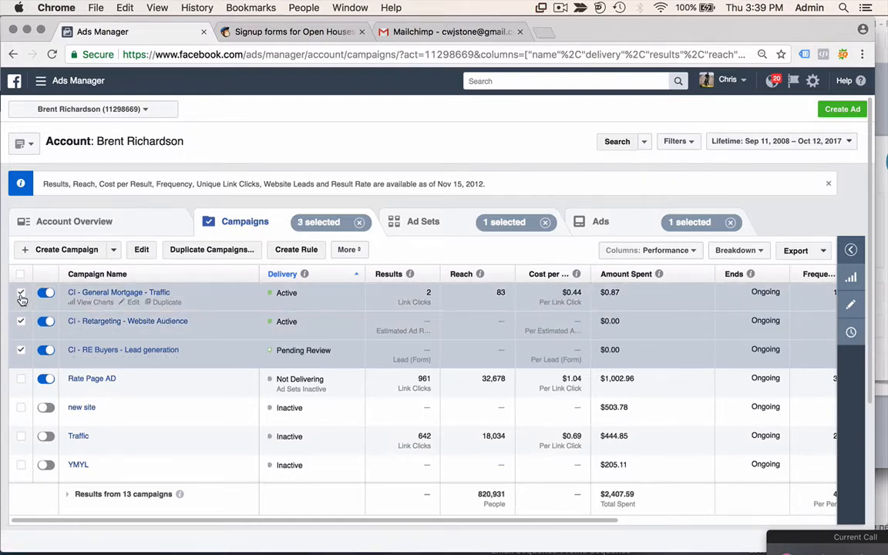
click(20, 350)
click(20, 322)
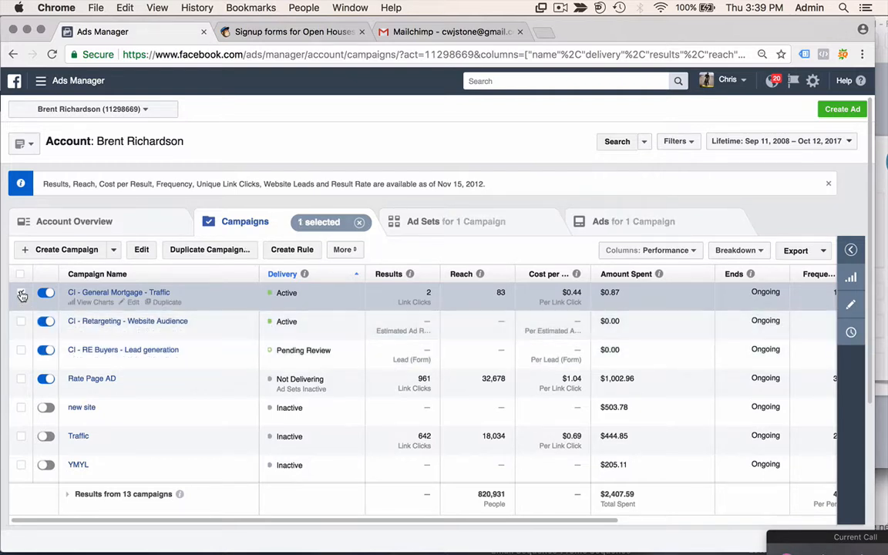
click(358, 222)
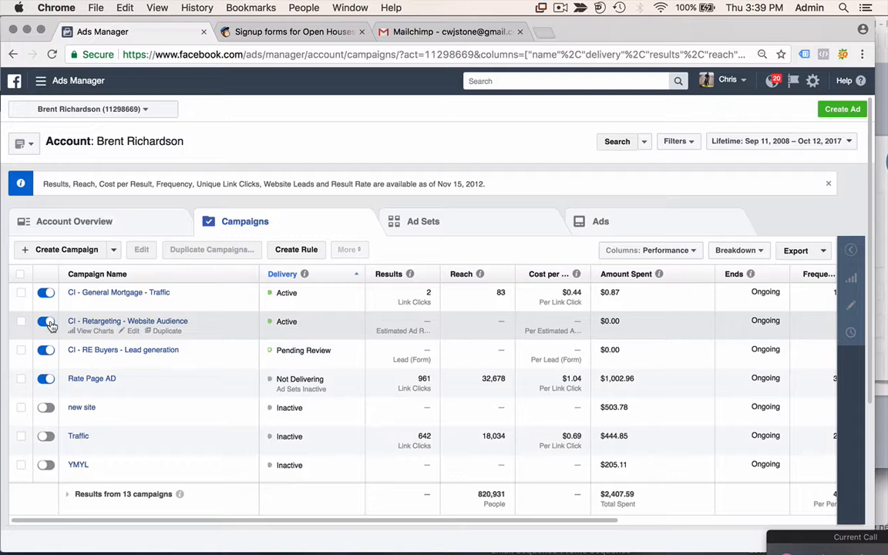
- Turn off the Retargeting - Website Audience and General Mortgage - Traffic campaigns
click(47, 322)
click(48, 294)
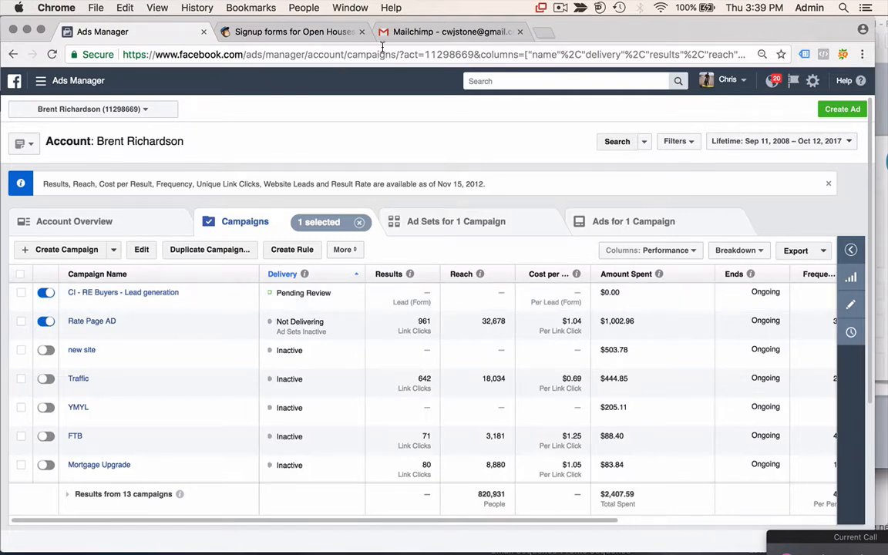
key(ctrl+Up)
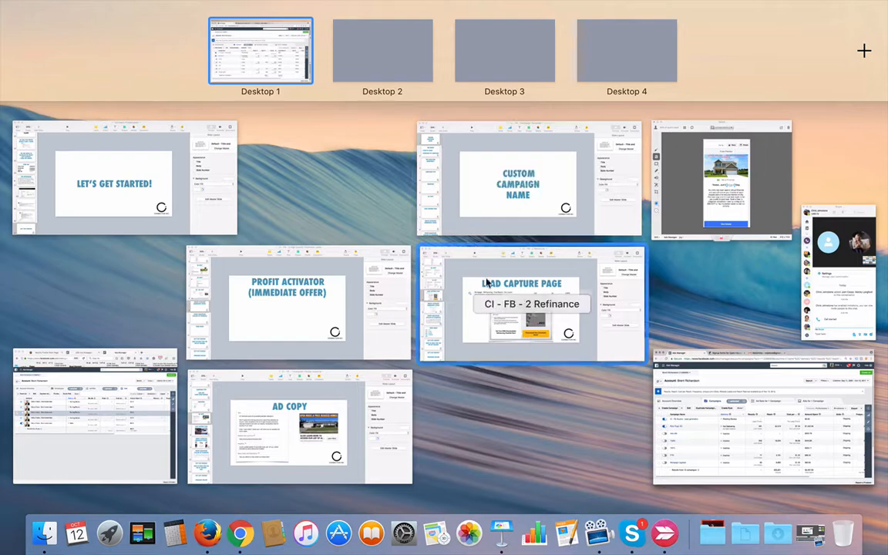
click(535, 487)
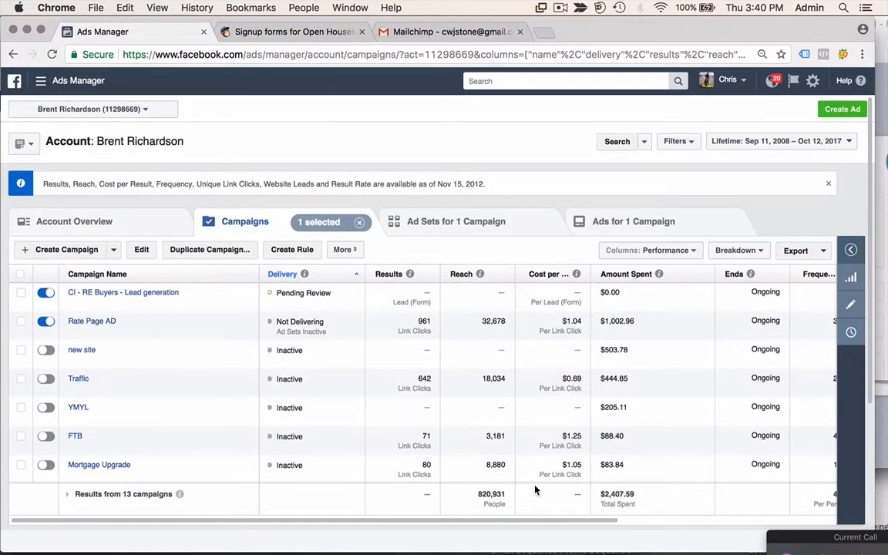